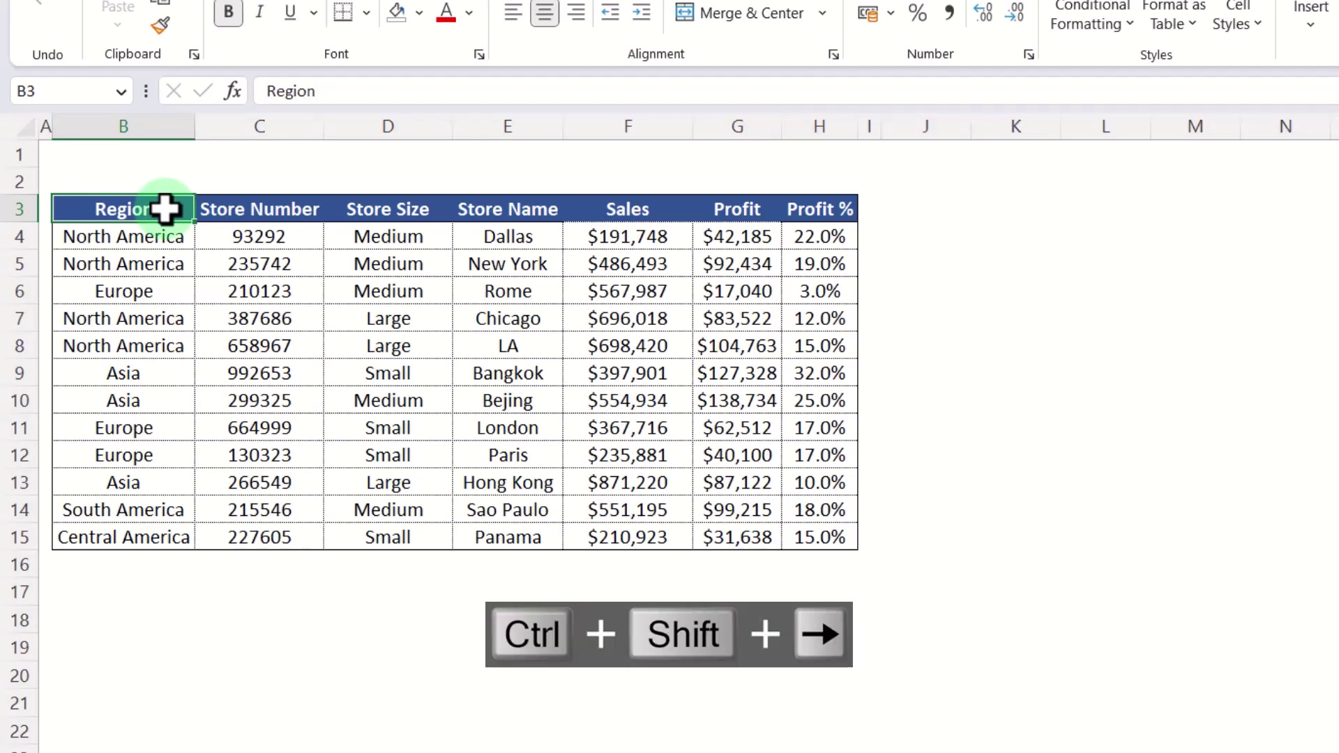
# Turn on filter drop-downs for the whole store table, B3:H15.
pyautogui.hotkey('ctrl', 'shift', 'Right')
pyautogui.hotkey('ctrl', 'shift', 'Down')
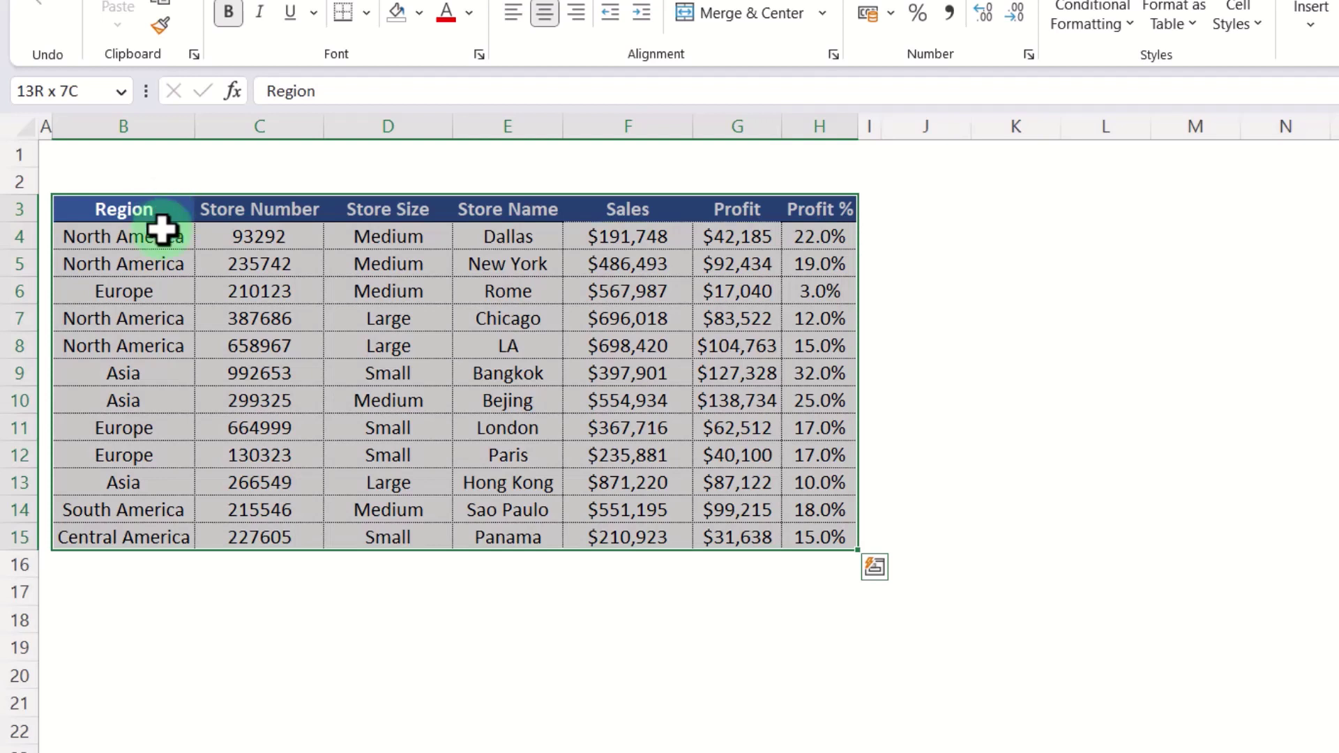
pyautogui.hotkey('ctrl', 'shift', 'l')
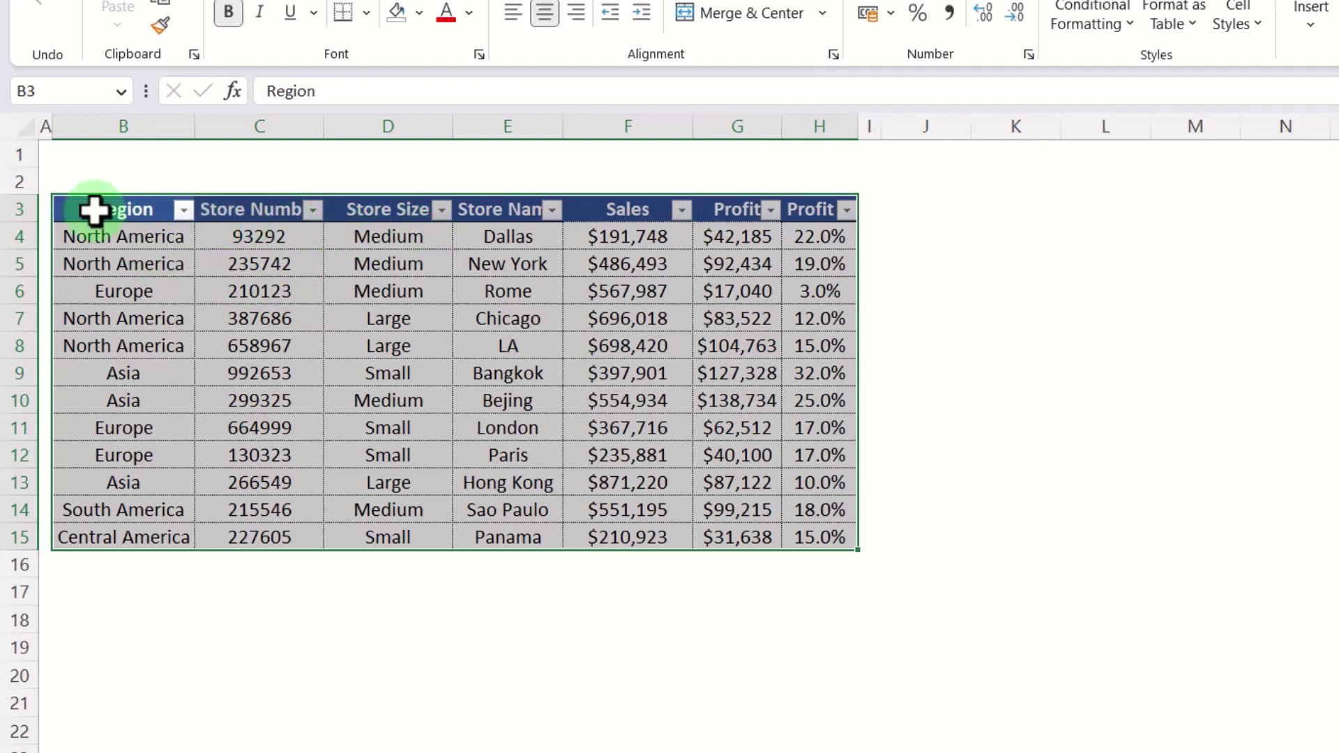
# Filter the Region column to show only Asia.
pyautogui.click(183, 210)
pyautogui.click(65, 498)
pyautogui.click(64, 519)
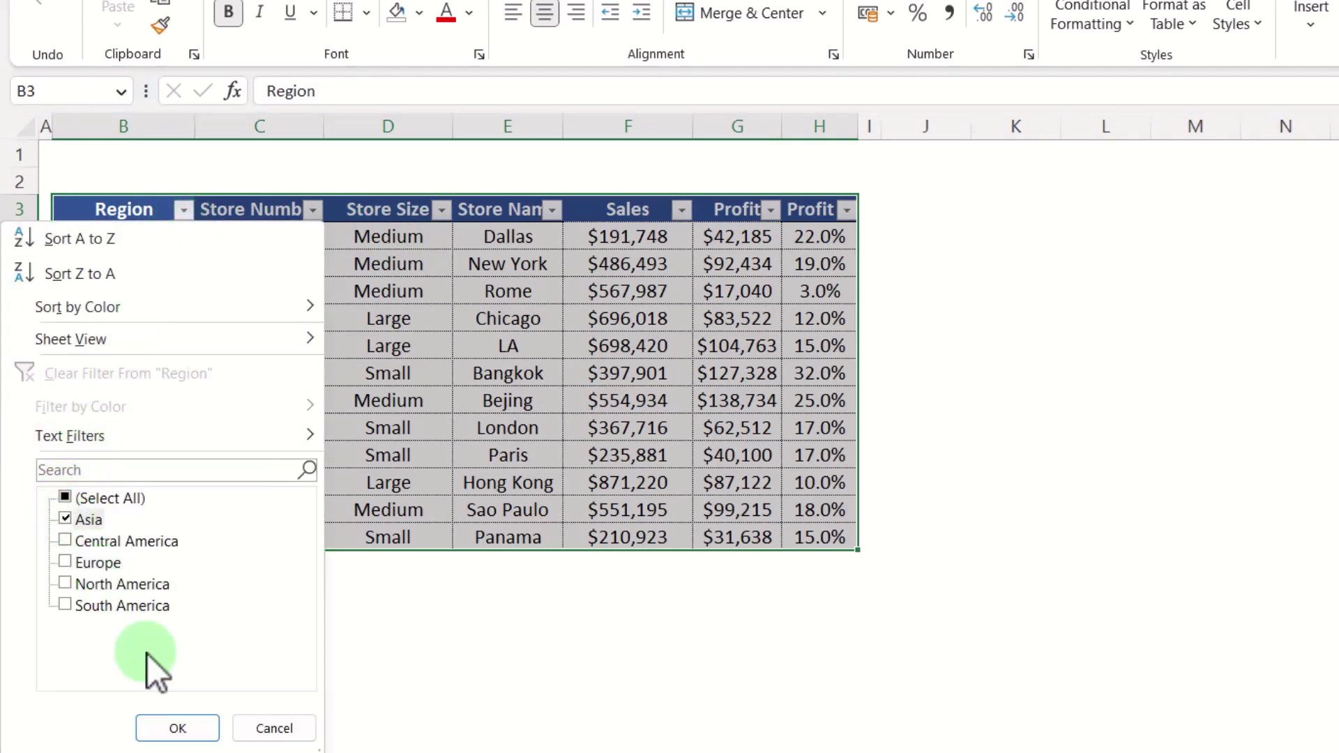
pyautogui.click(178, 728)
# Filter the Store Size column to show only Small stores.
pyautogui.click(441, 209)
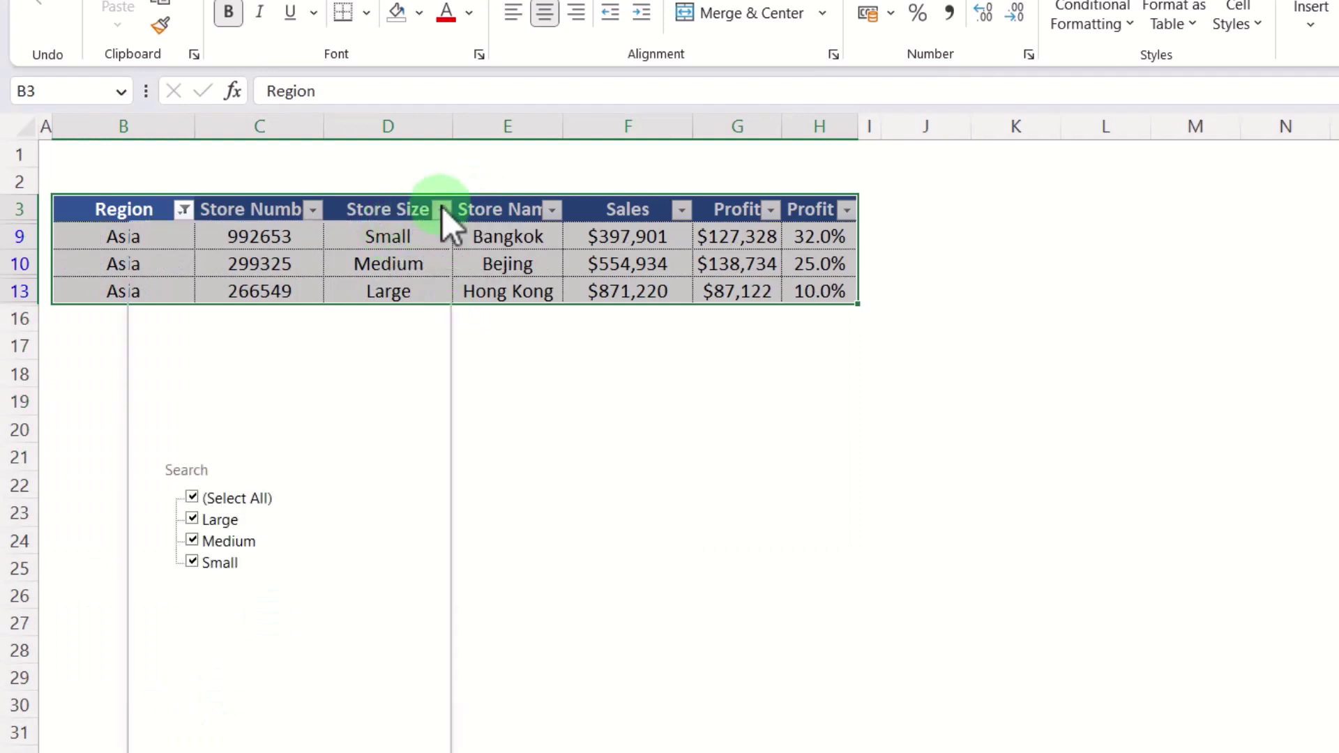
pyautogui.click(191, 497)
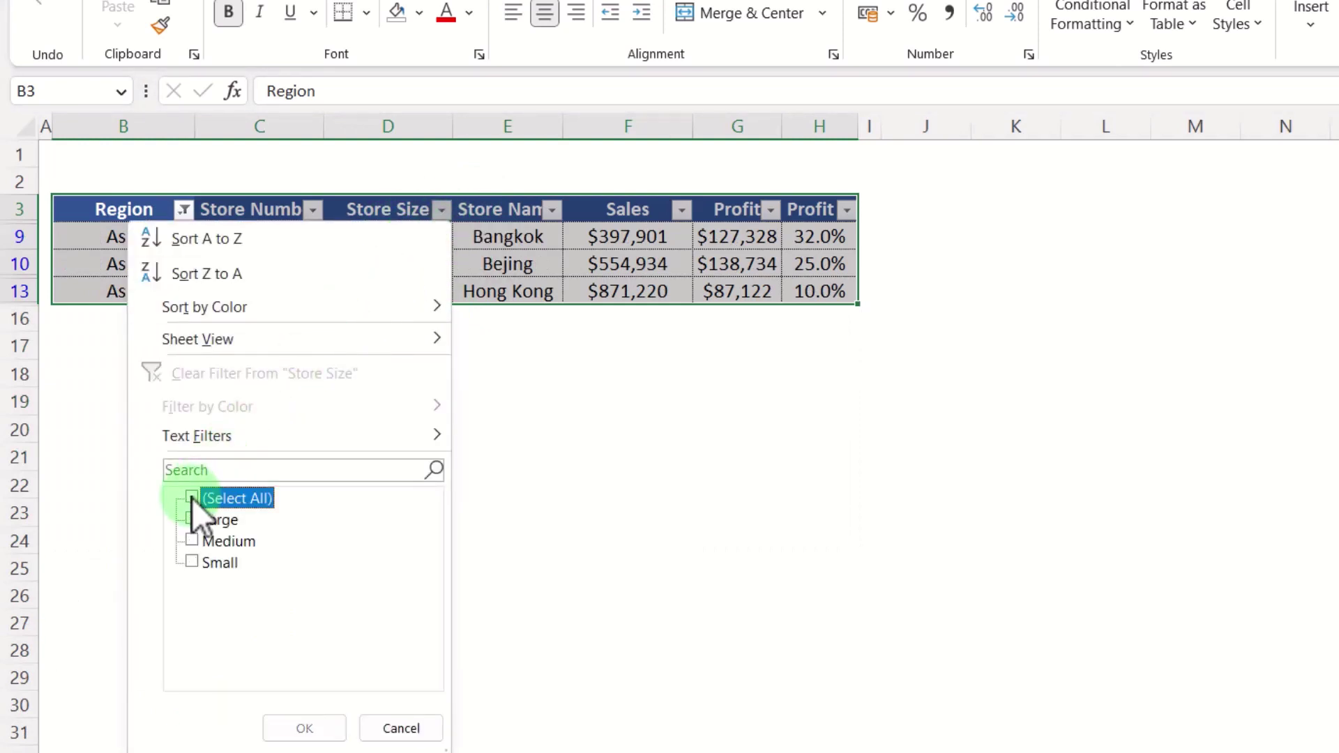
pyautogui.click(194, 562)
pyautogui.click(323, 729)
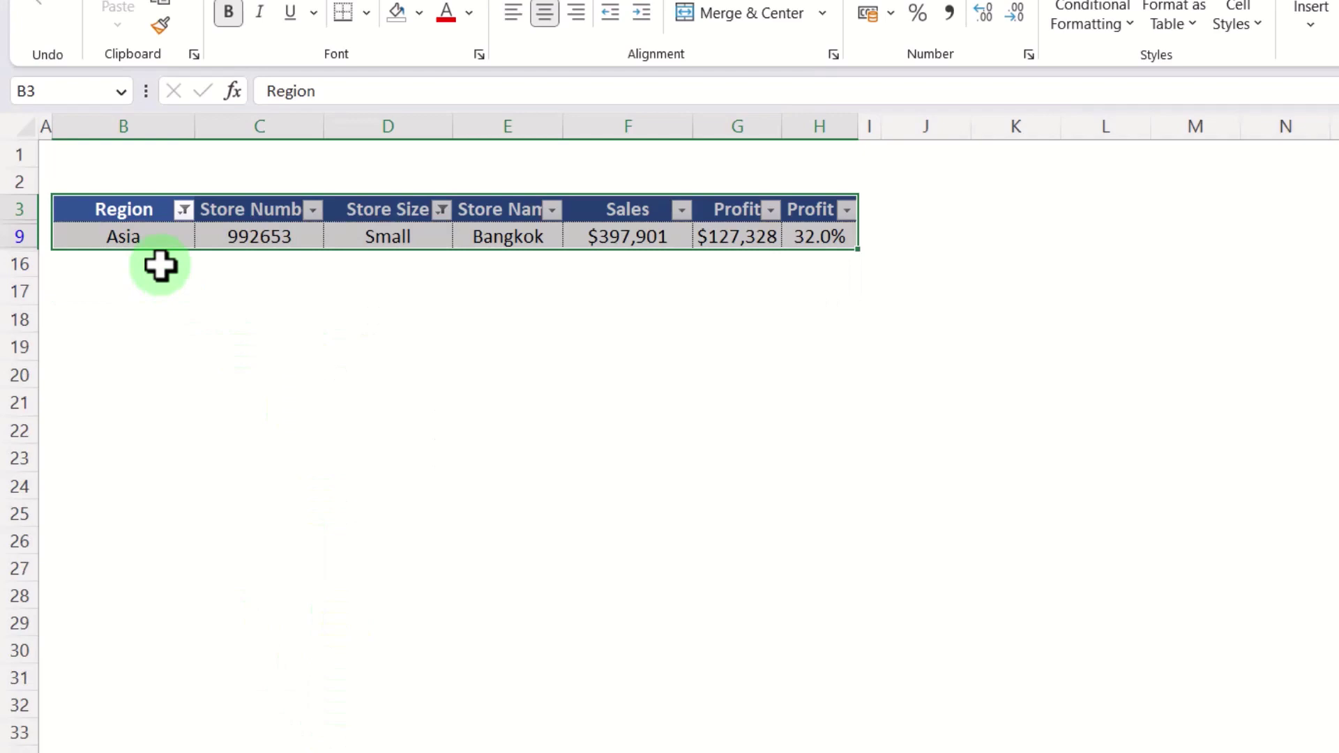
# Clear the Region and Store Size filters from the table.
pyautogui.click(314, 57)
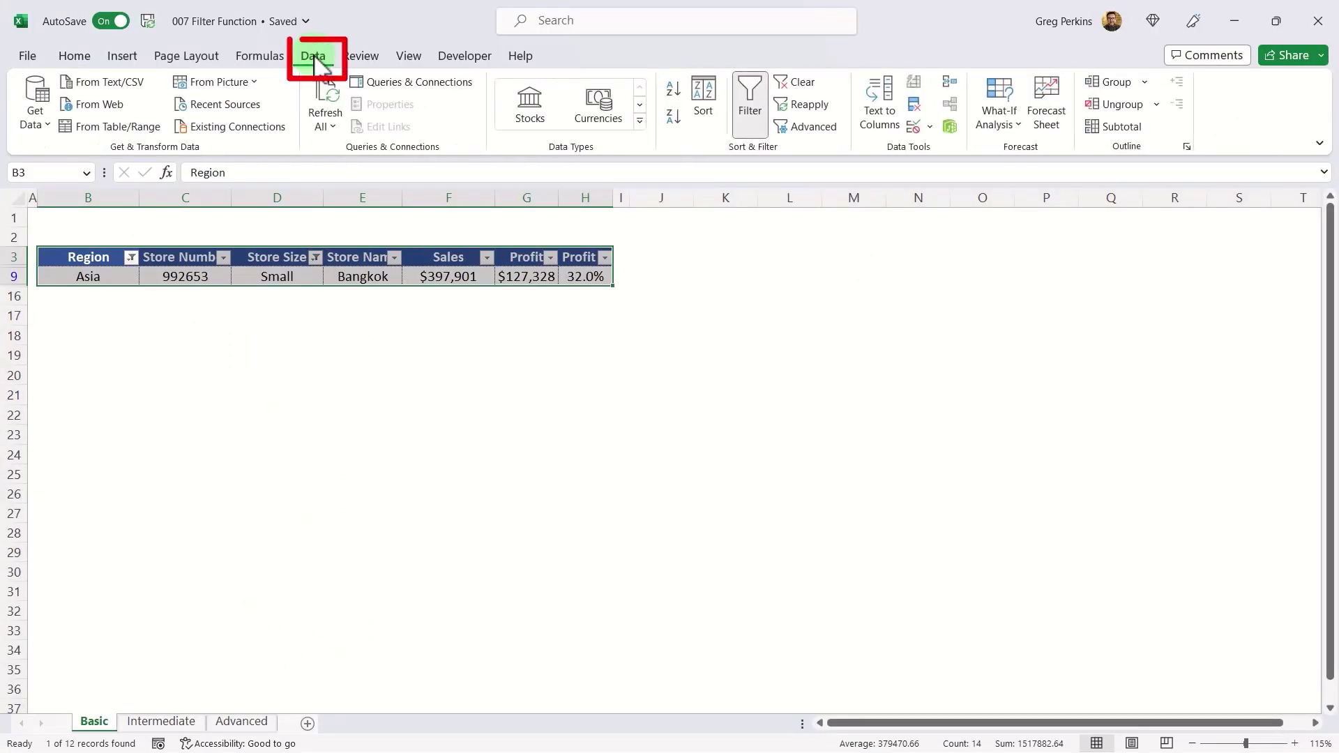
pyautogui.click(795, 82)
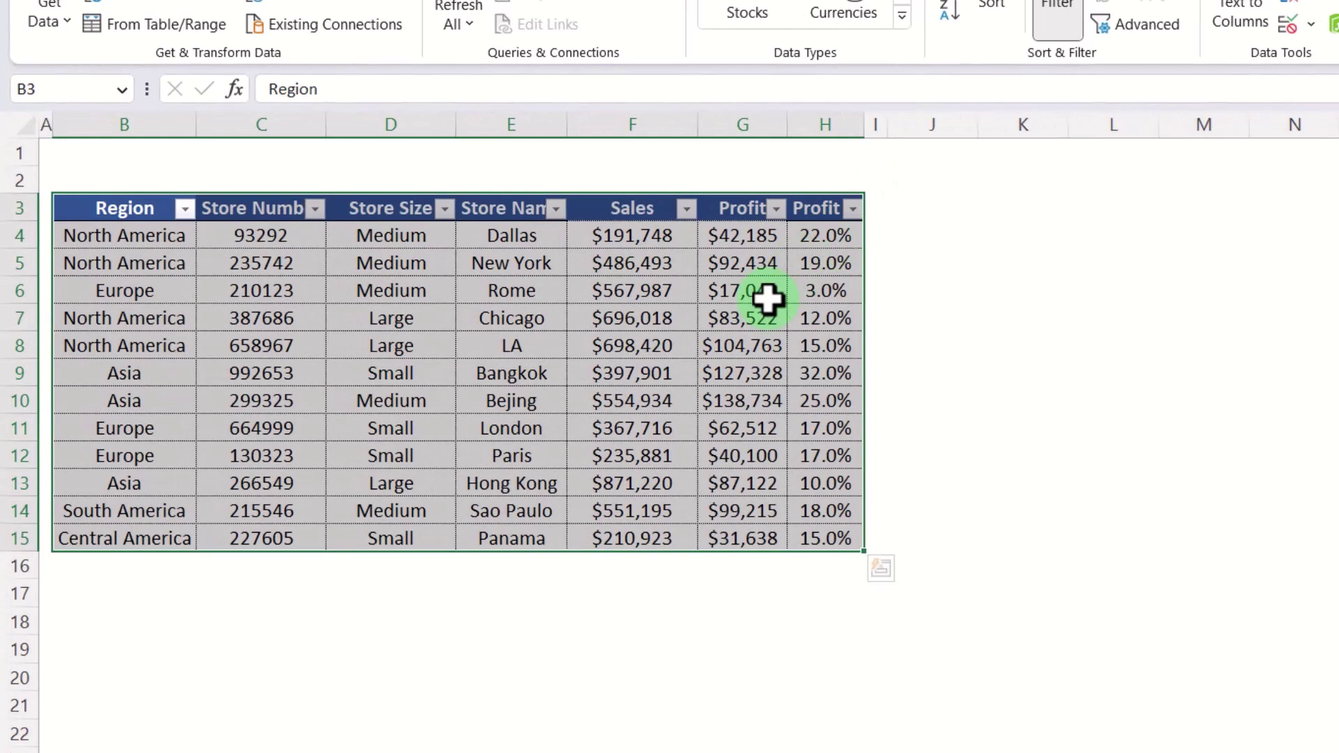
# Apply a Top 10 Items number filter to the Profit column, and undo it.
pyautogui.click(777, 209)
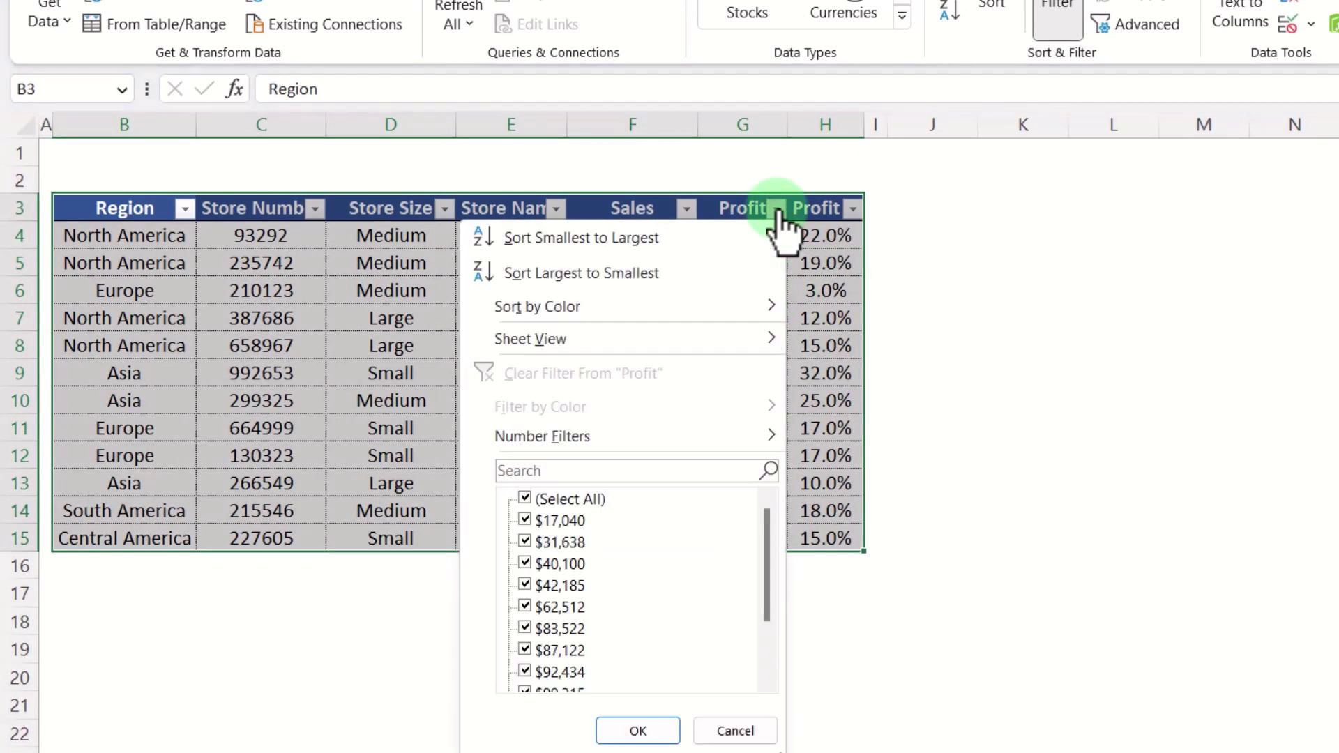
pyautogui.moveTo(589, 438)
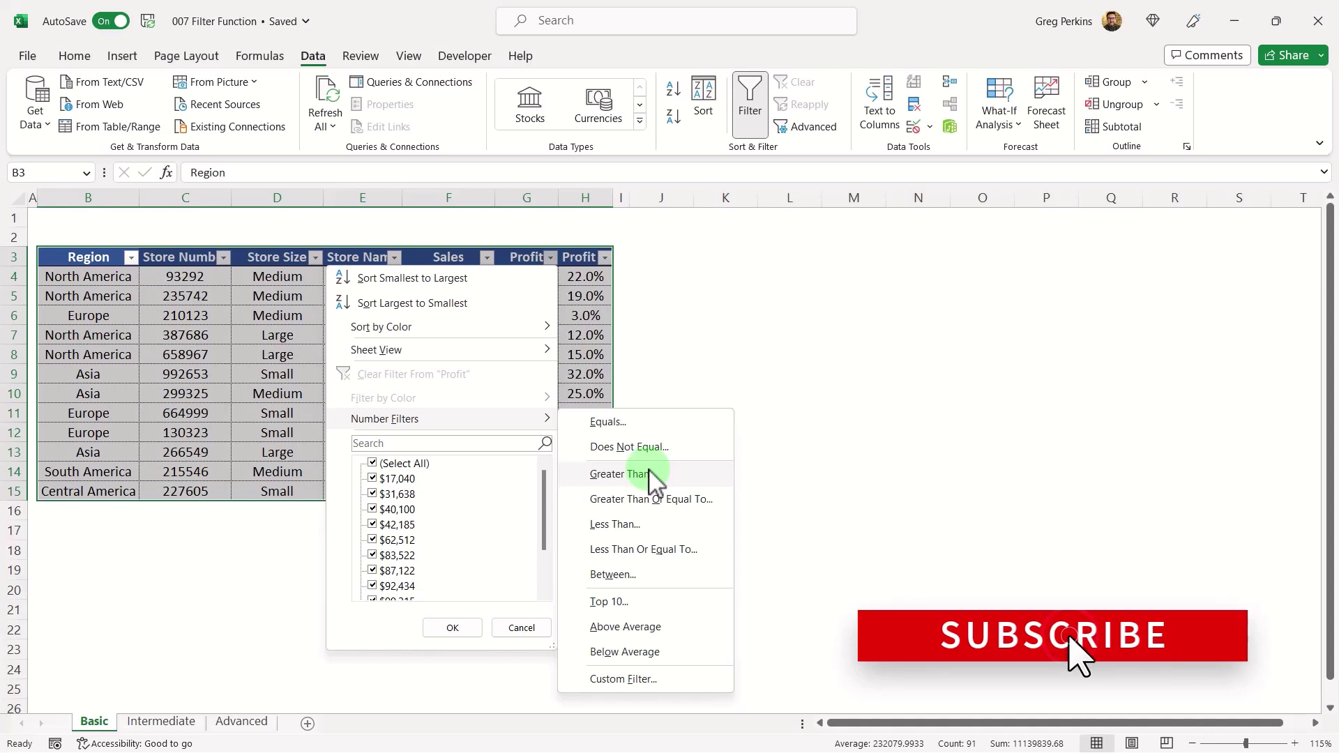
pyautogui.click(612, 603)
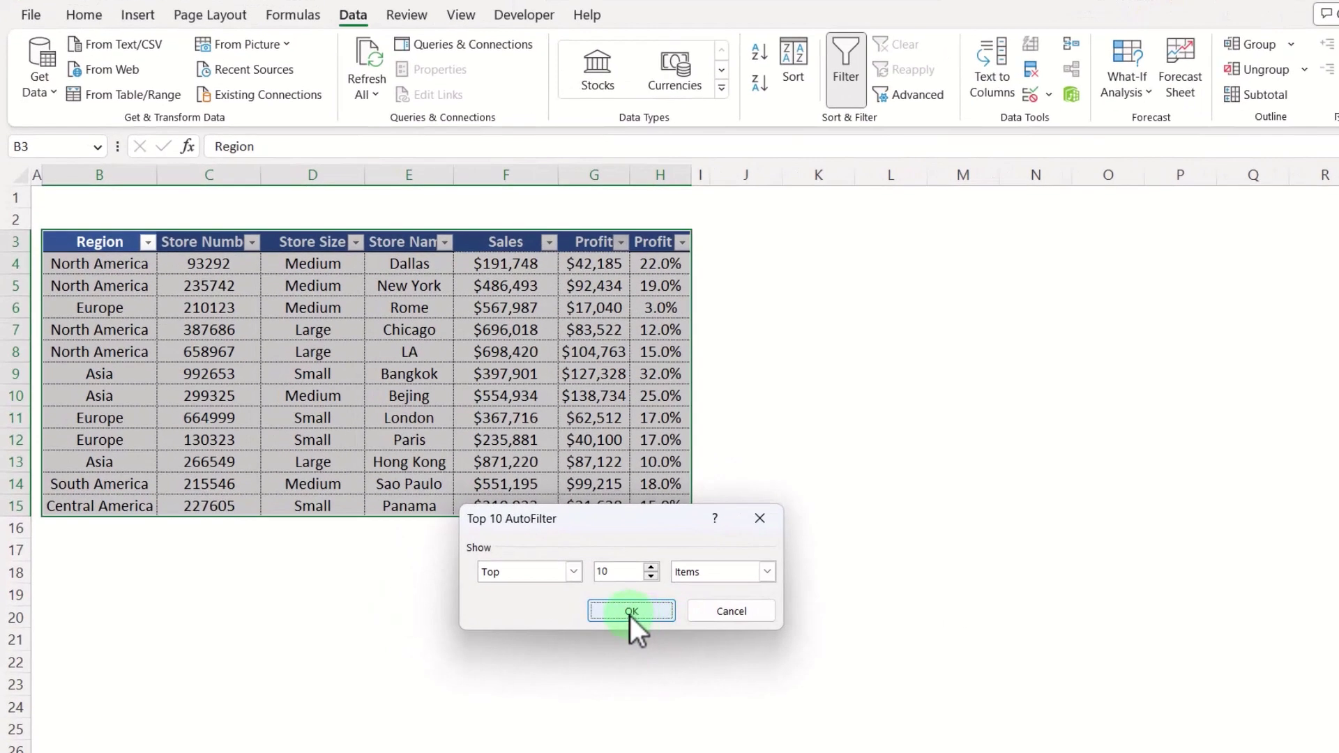
pyautogui.click(563, 590)
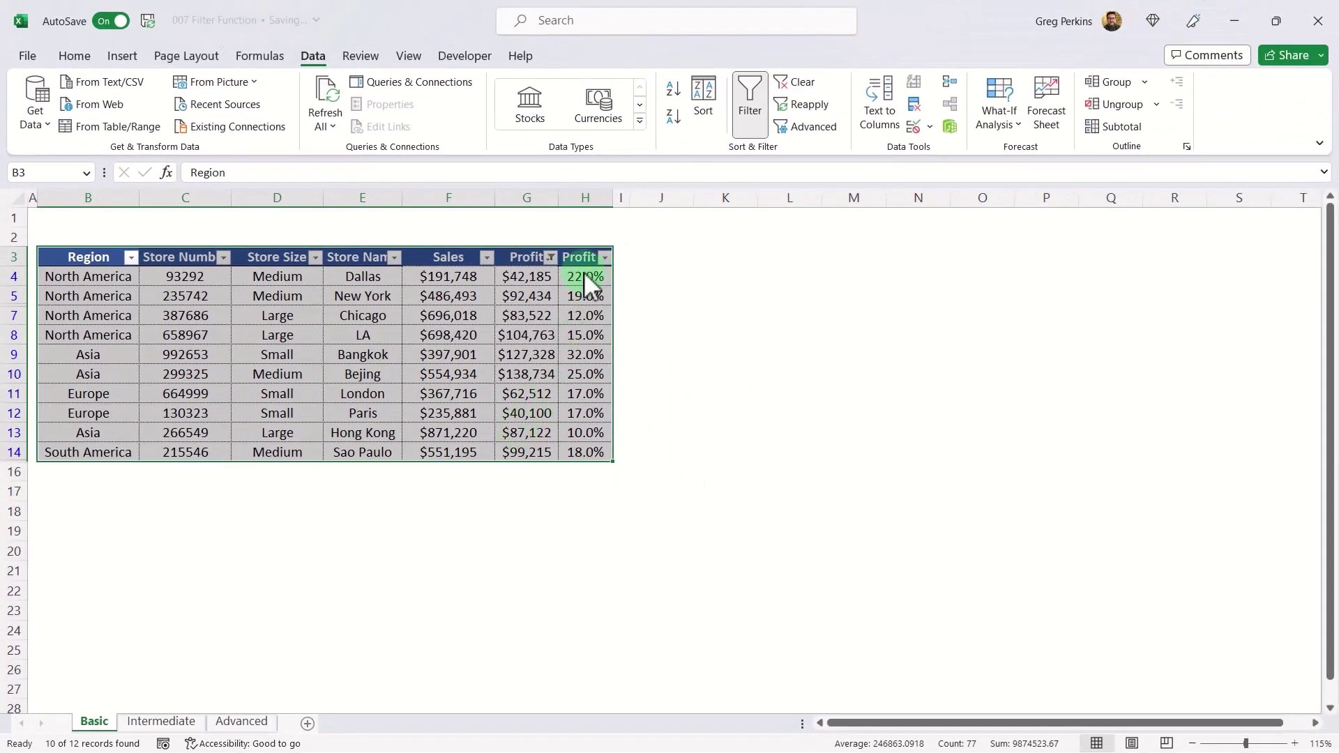
pyautogui.hotkey('ctrl', 'z')
# Fill the LA store's row, B8:H8, with yellow.
pyautogui.moveTo(584, 356); pyautogui.dragTo(584, 356)
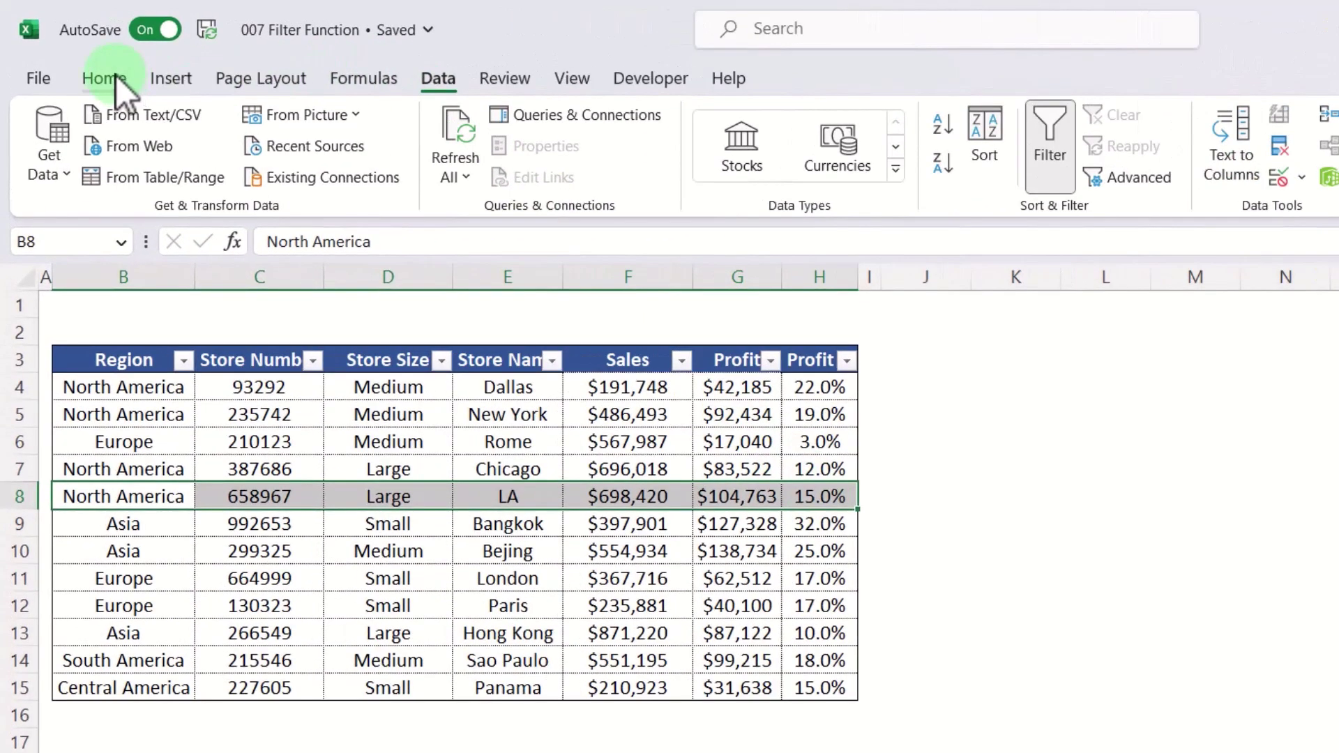
pyautogui.click(110, 72)
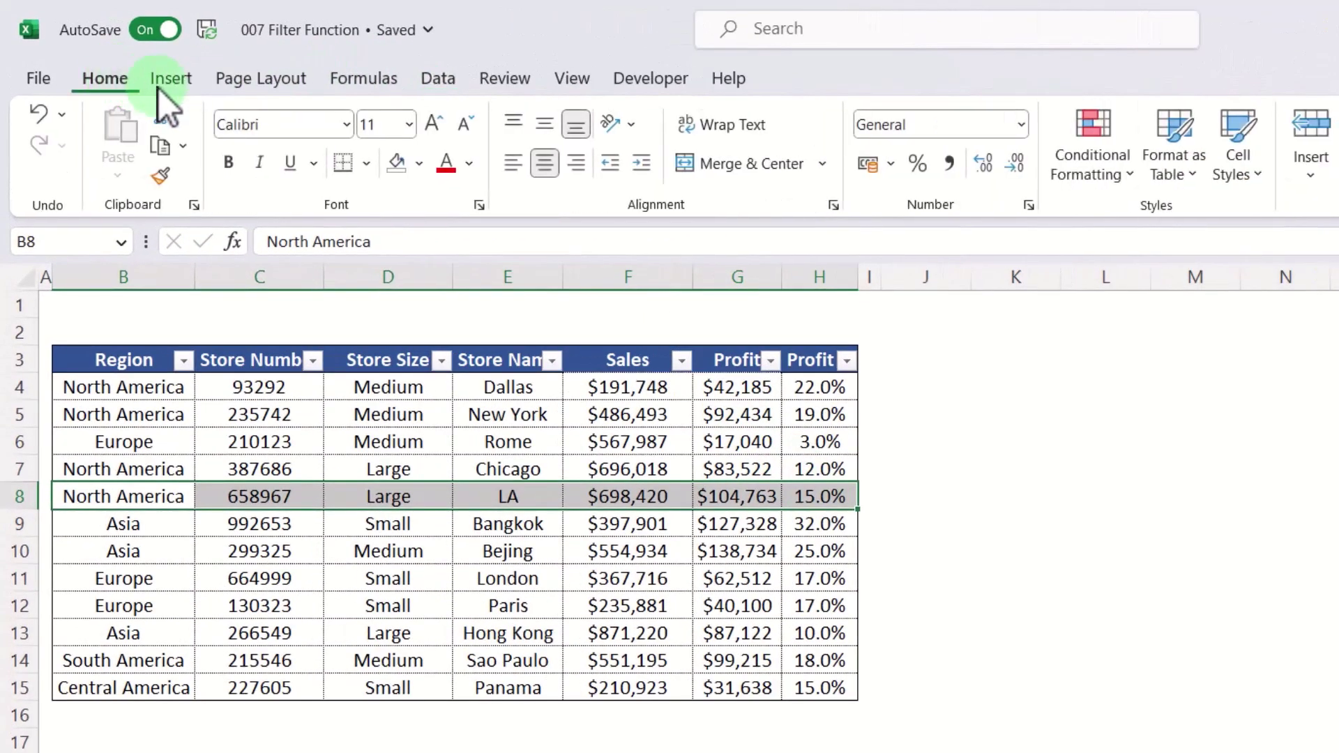
pyautogui.click(419, 163)
pyautogui.click(454, 395)
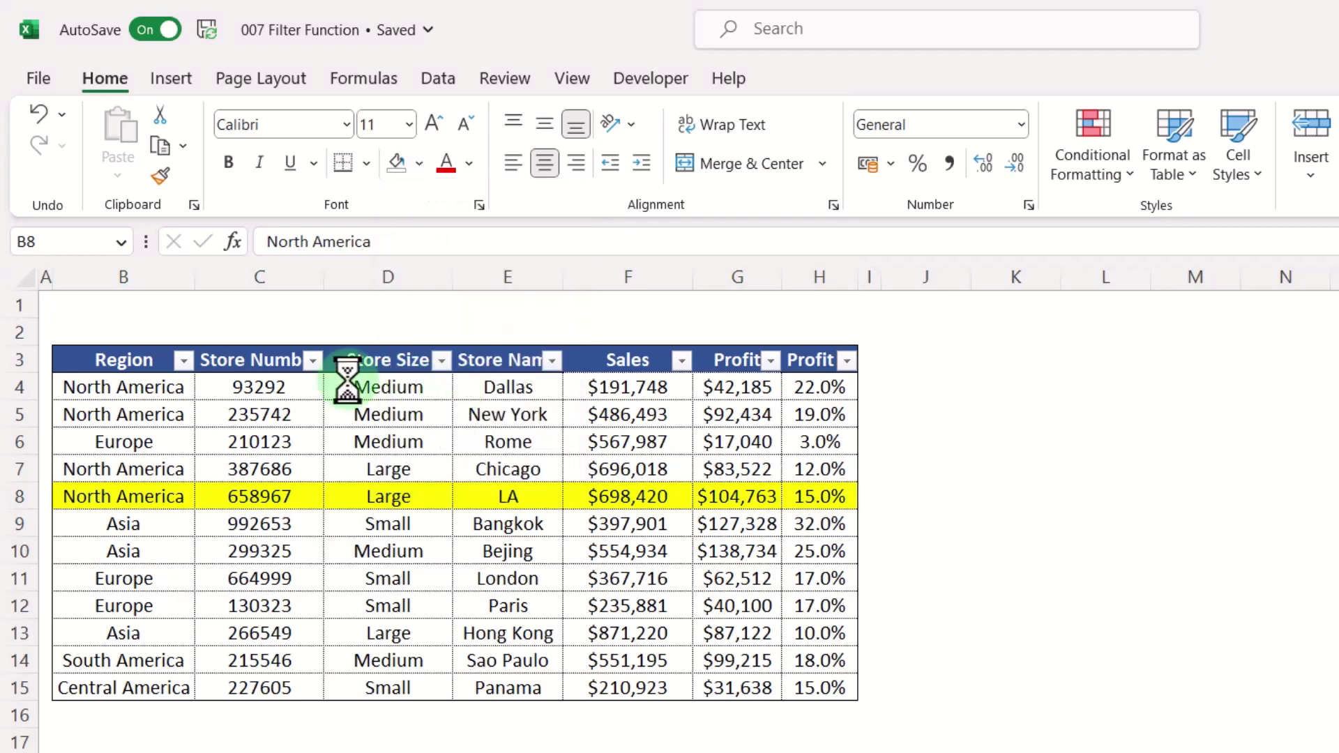
# Filter the Region column by the yellow cell color.
pyautogui.click(185, 359)
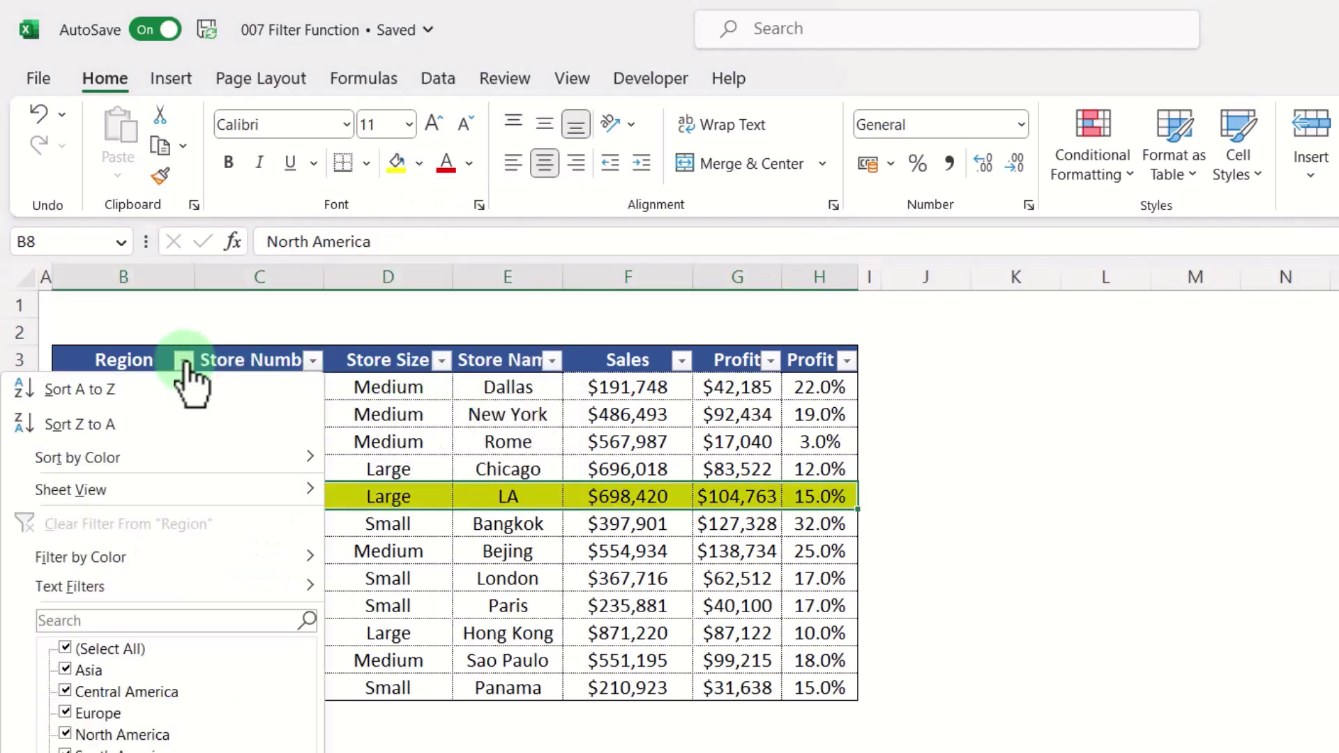
pyautogui.moveTo(178, 574)
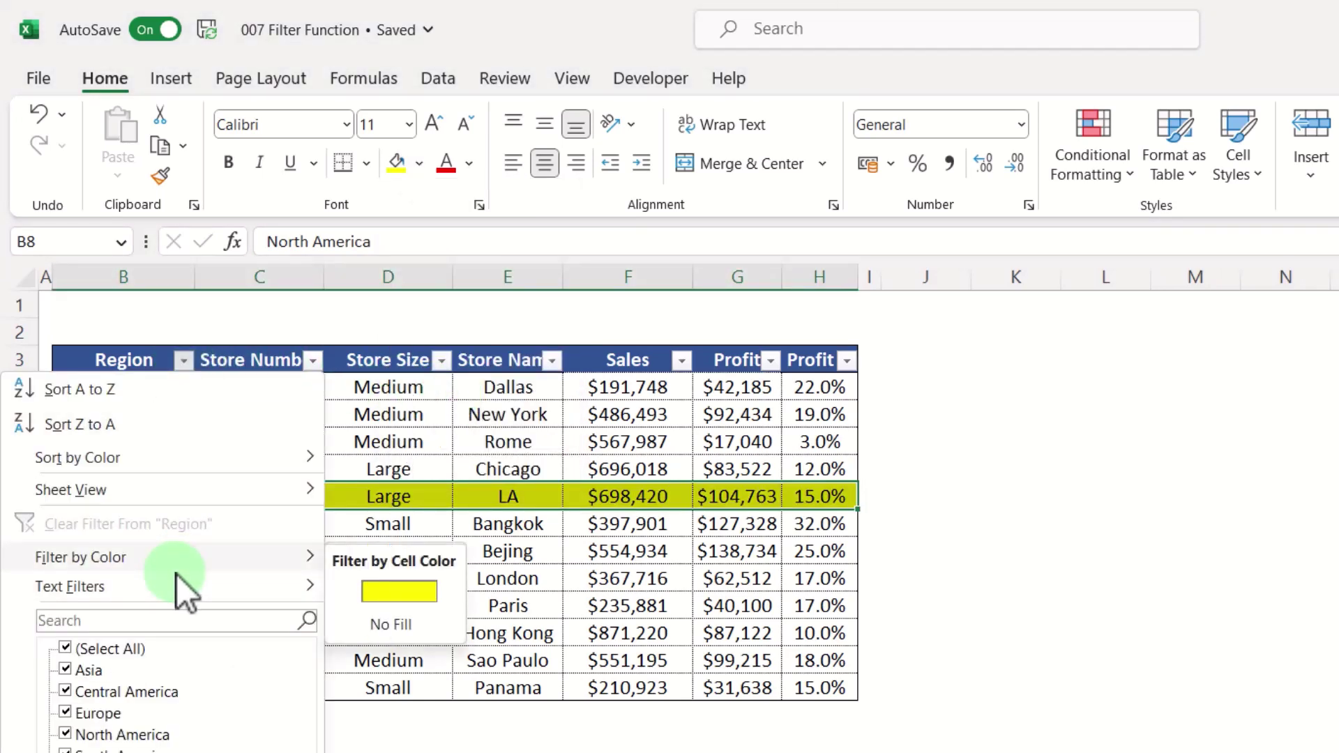
pyautogui.click(396, 592)
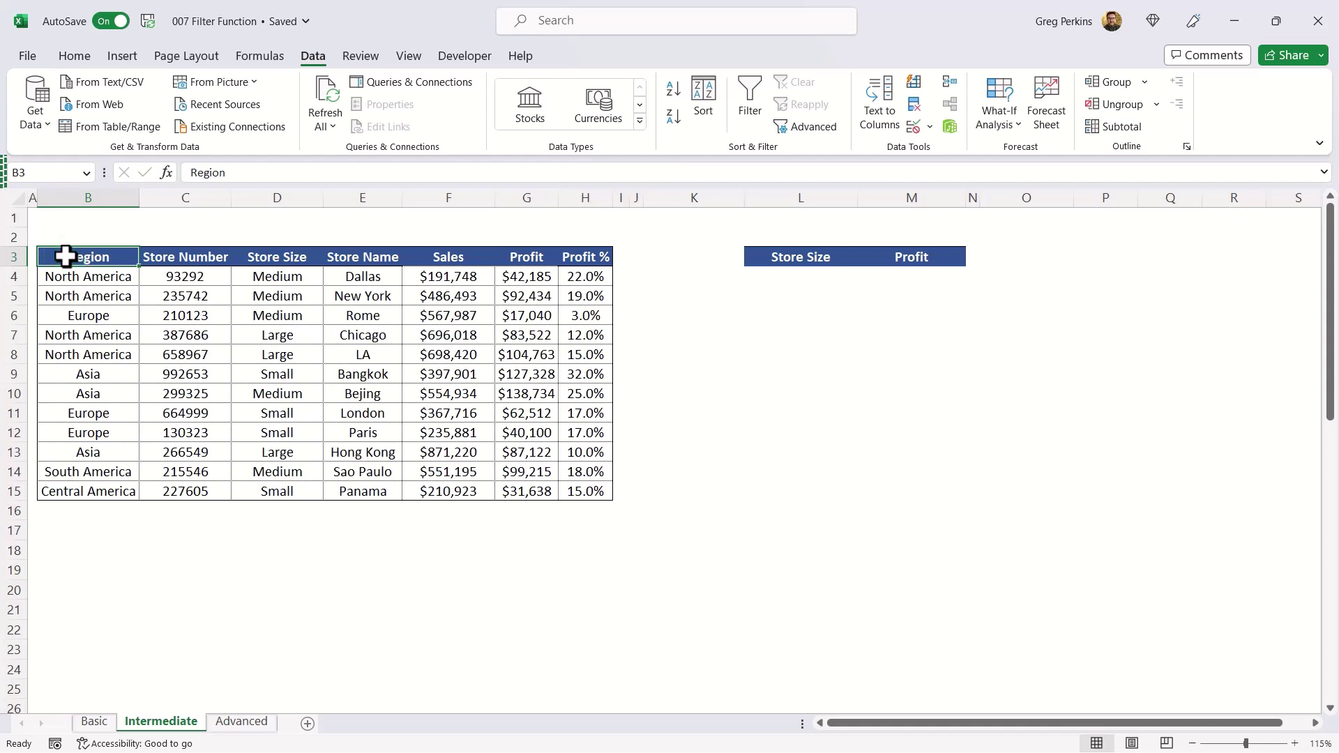
# On the Intermediate sheet, enter the criteria Medium under Store Size in L4 and <50000 under Profit in M4.
pyautogui.click(739, 311)
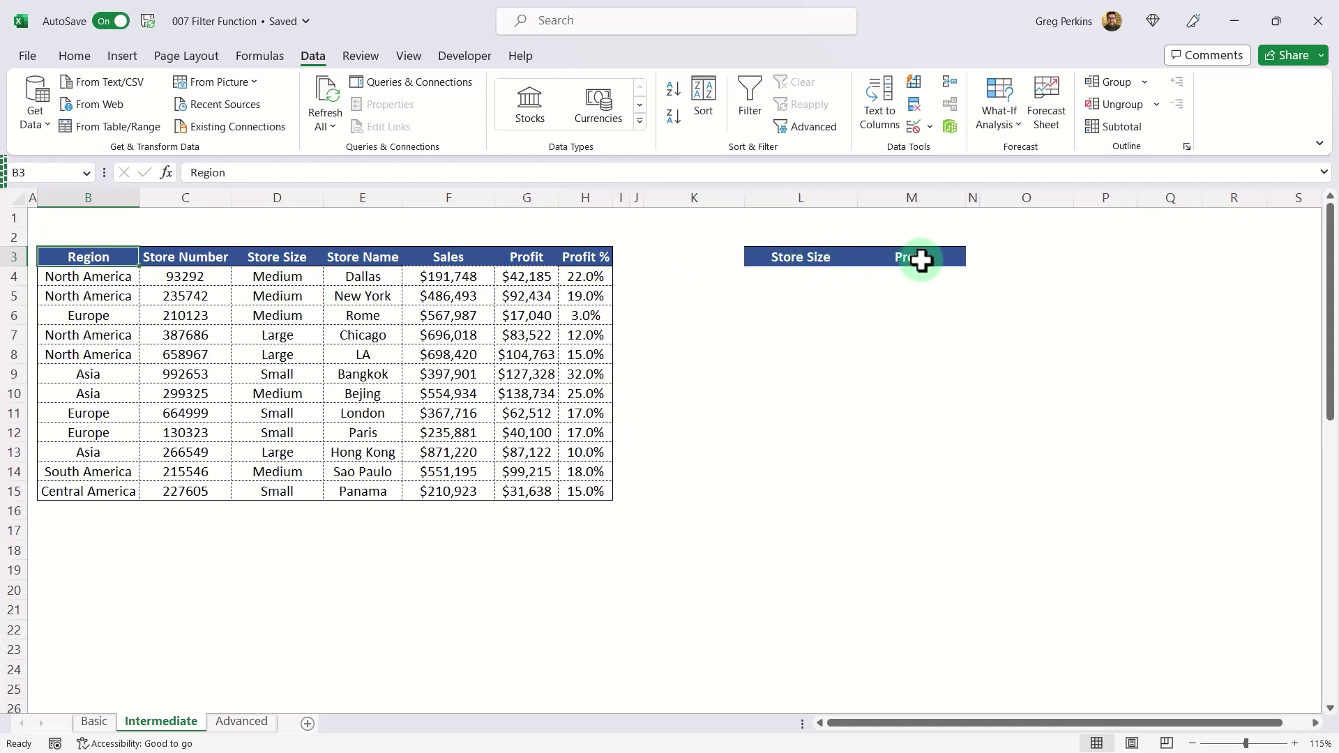
pyautogui.click(808, 276)
pyautogui.write('Medium')
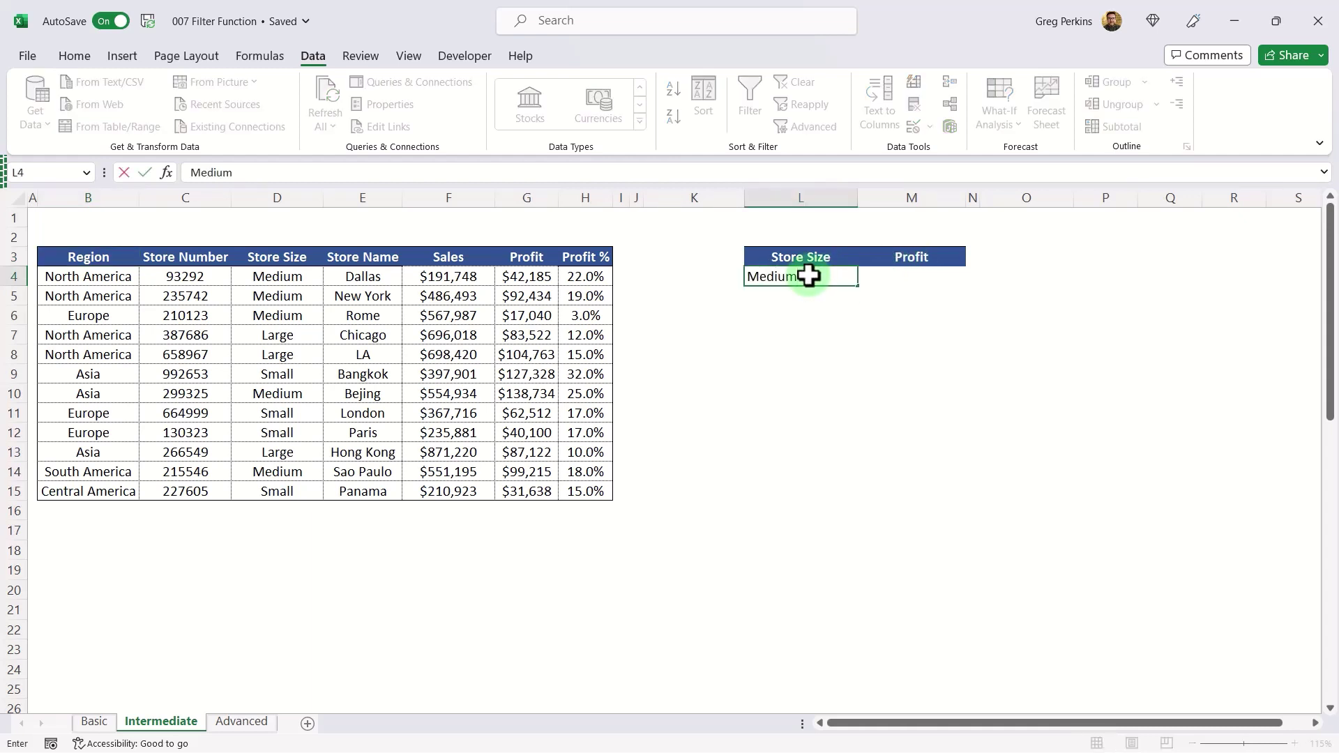
pyautogui.press('Return')
pyautogui.click(901, 278)
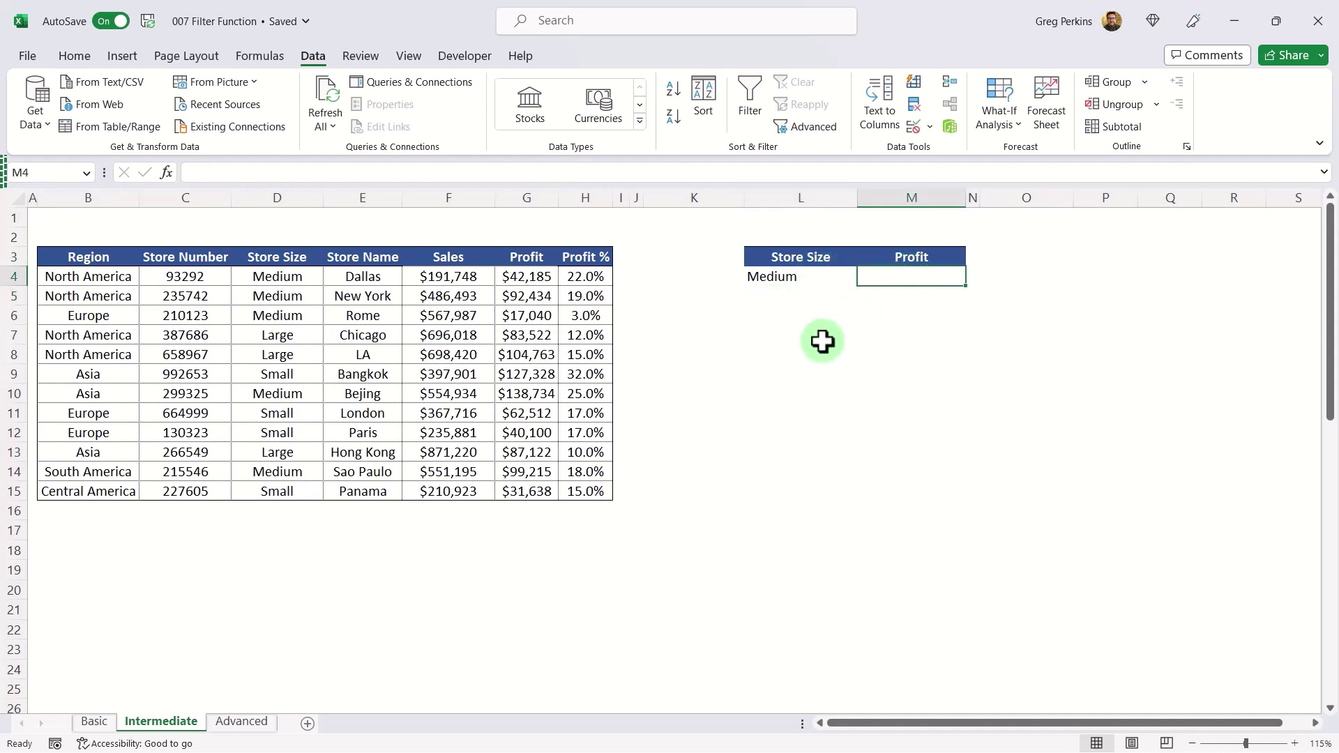
pyautogui.write('<50000')
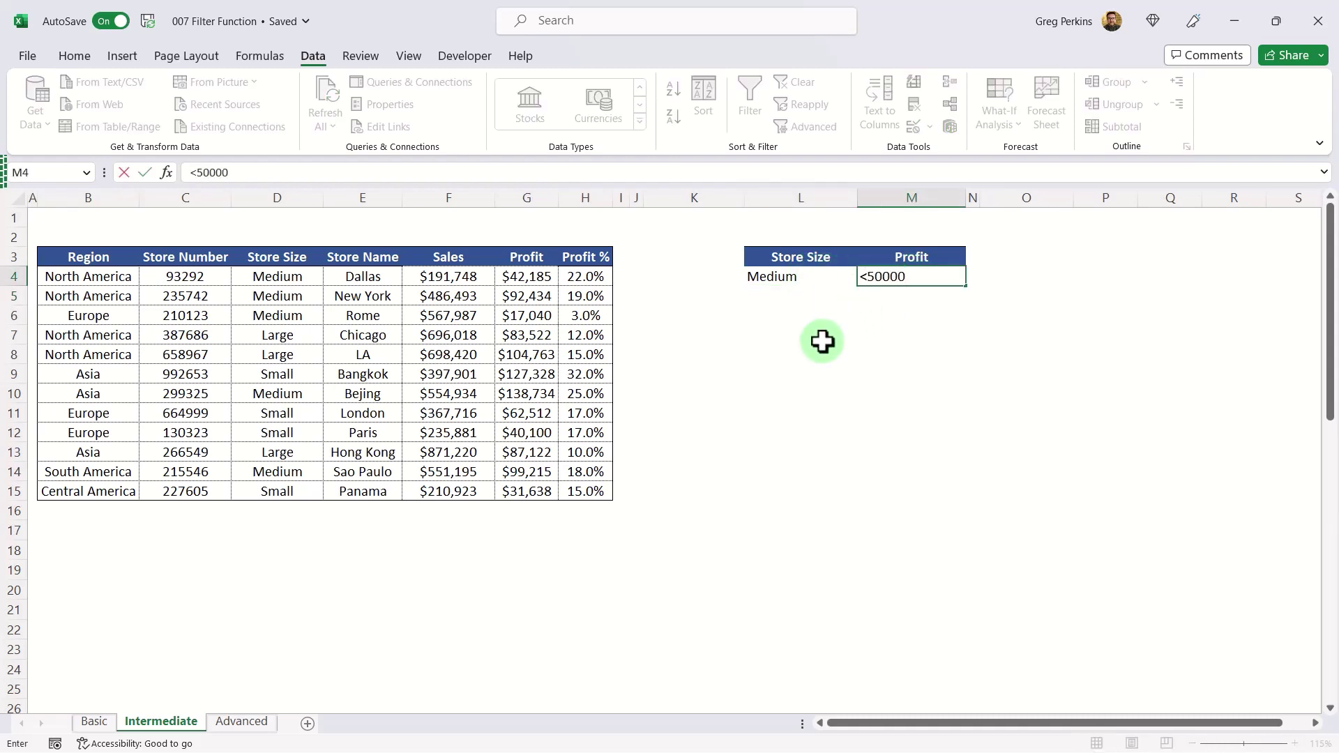
pyautogui.press('Return')
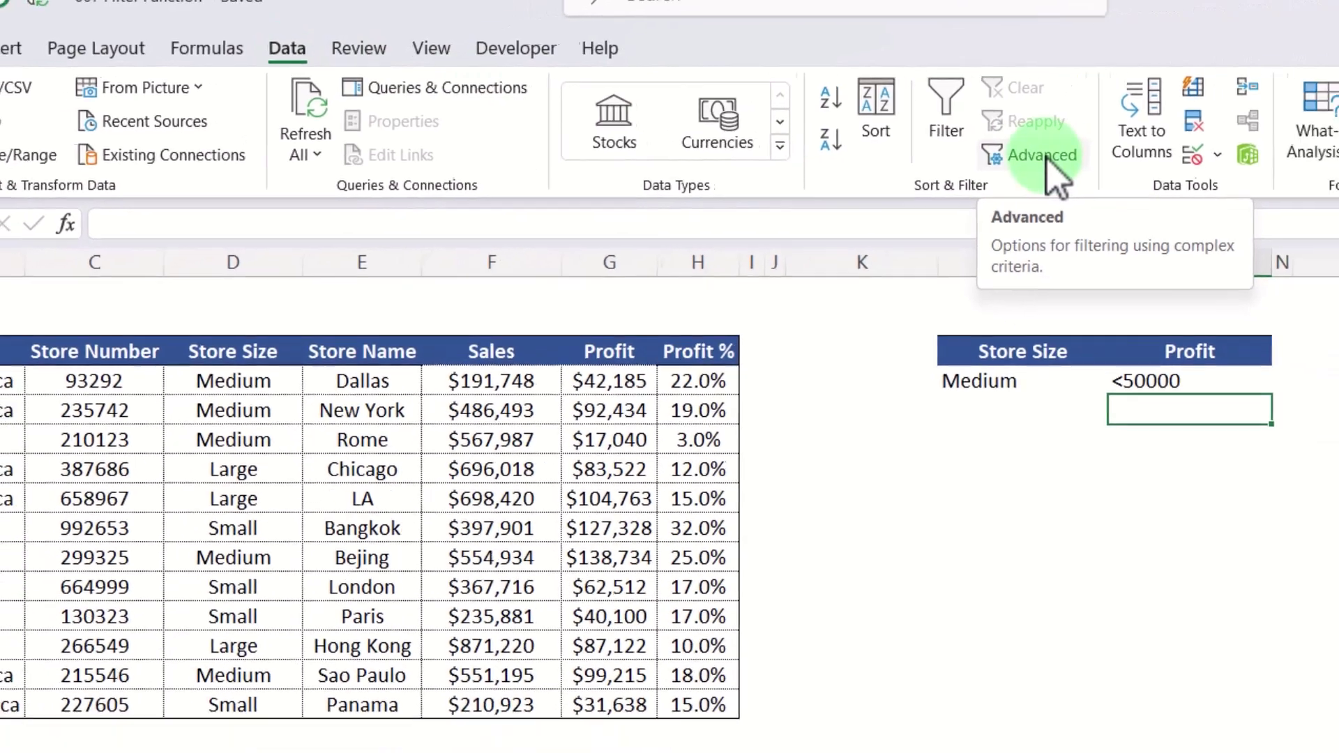
# Apply an in-place Advanced Filter to list range B3:H15 with criteria range L3:M4, and clear the filter.
pyautogui.click(1097, 166)
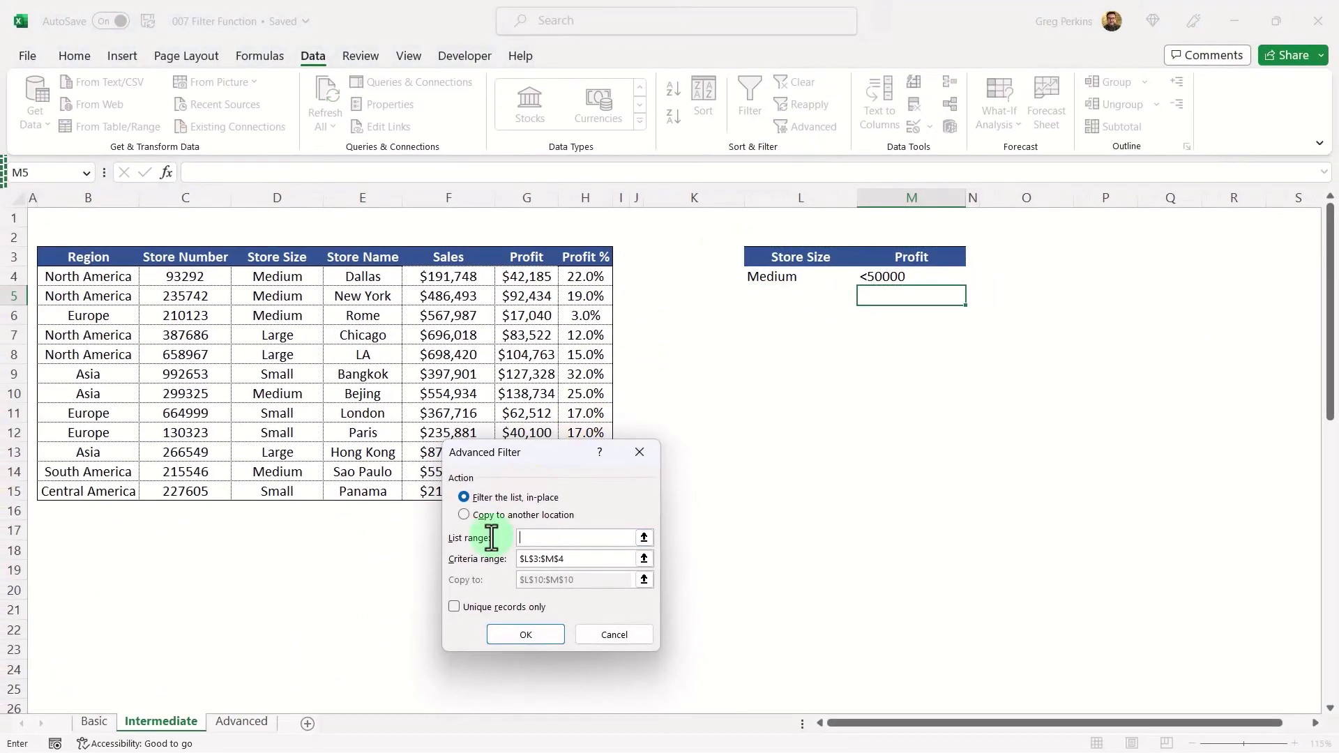
pyautogui.moveTo(114, 260); pyautogui.dragTo(589, 490)
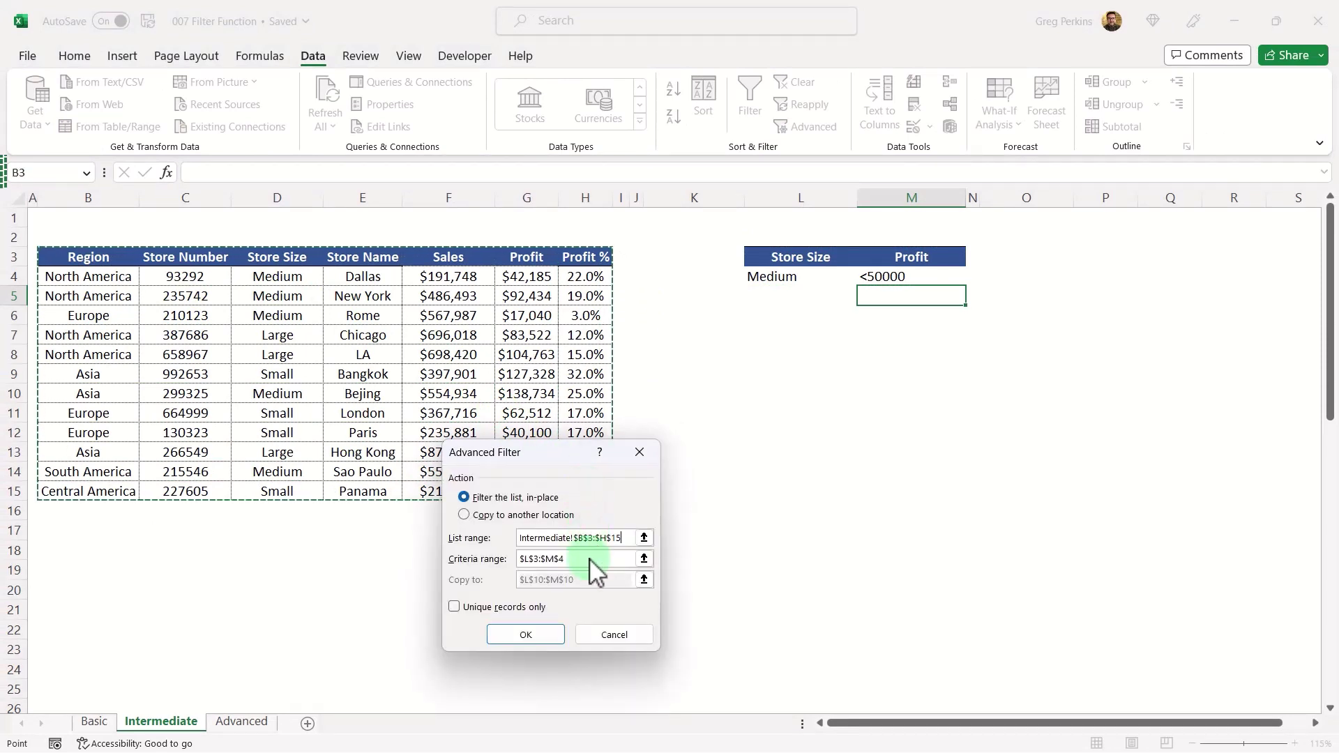
pyautogui.click(590, 560)
pyautogui.press('BackSpace')
pyautogui.press('BackSpace')
pyautogui.press('BackSpace')
pyautogui.press('BackSpace')
pyautogui.press('BackSpace')
pyautogui.press('BackSpace')
pyautogui.press('BackSpace')
pyautogui.press('BackSpace')
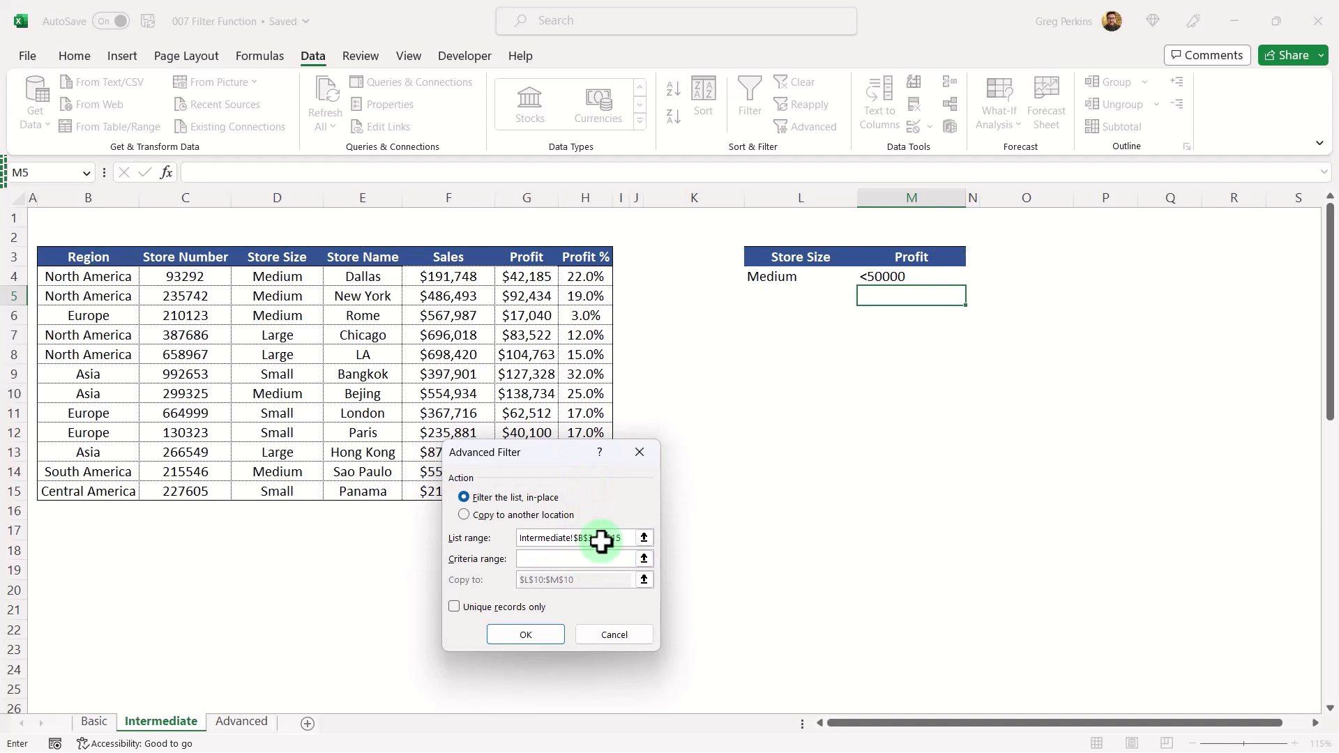
pyautogui.moveTo(783, 260); pyautogui.dragTo(917, 272)
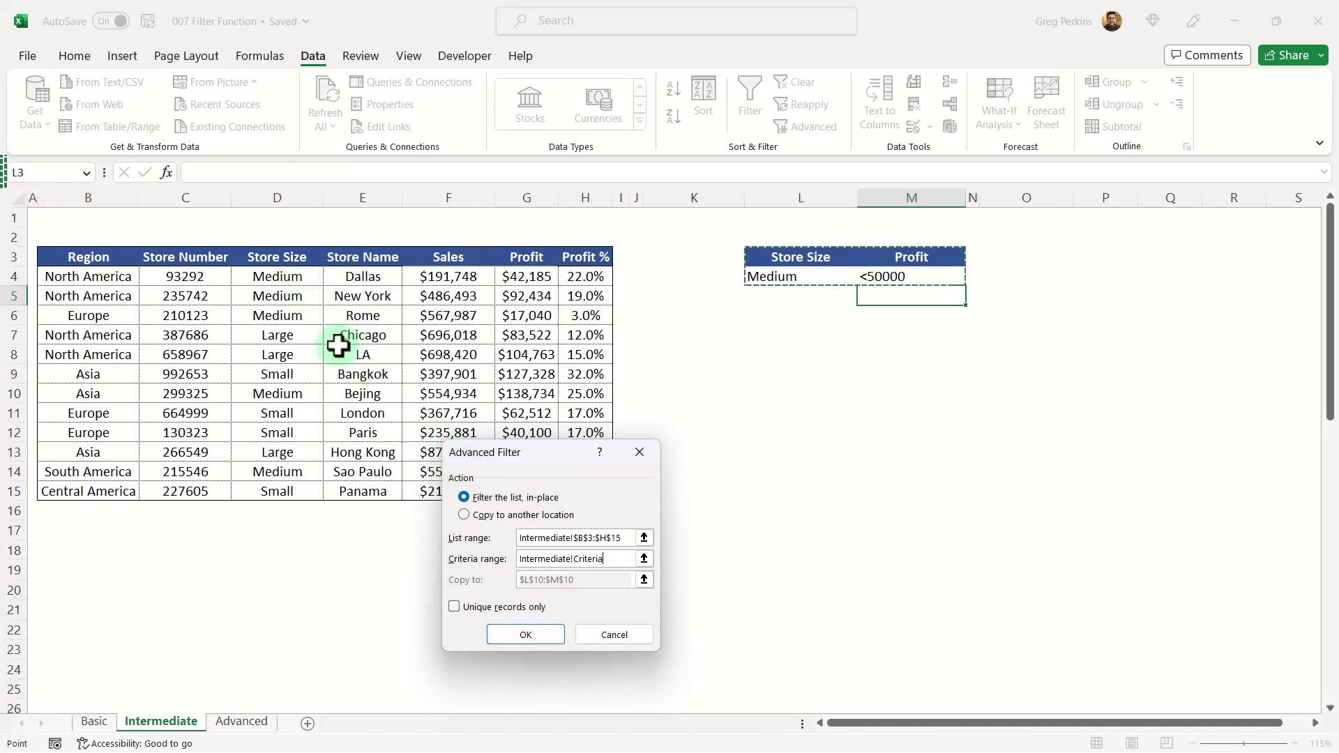
pyautogui.click(526, 634)
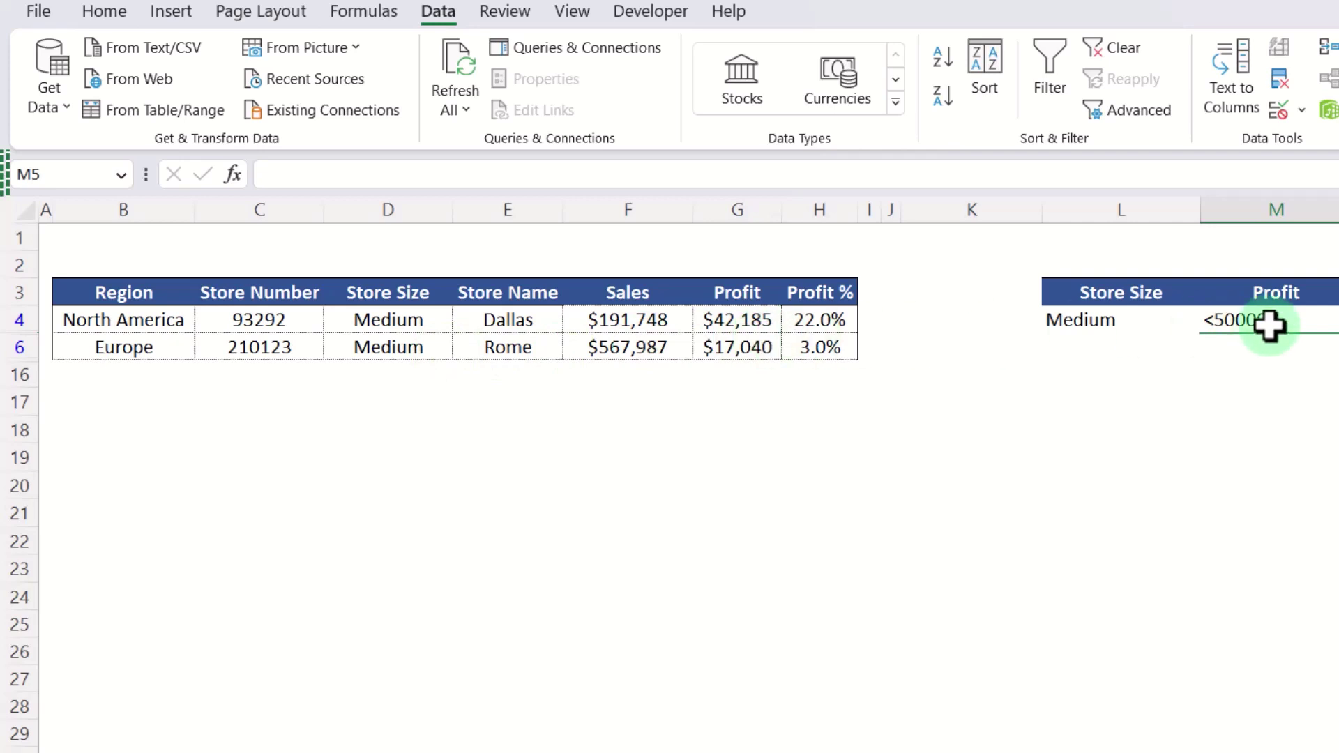
pyautogui.click(1111, 45)
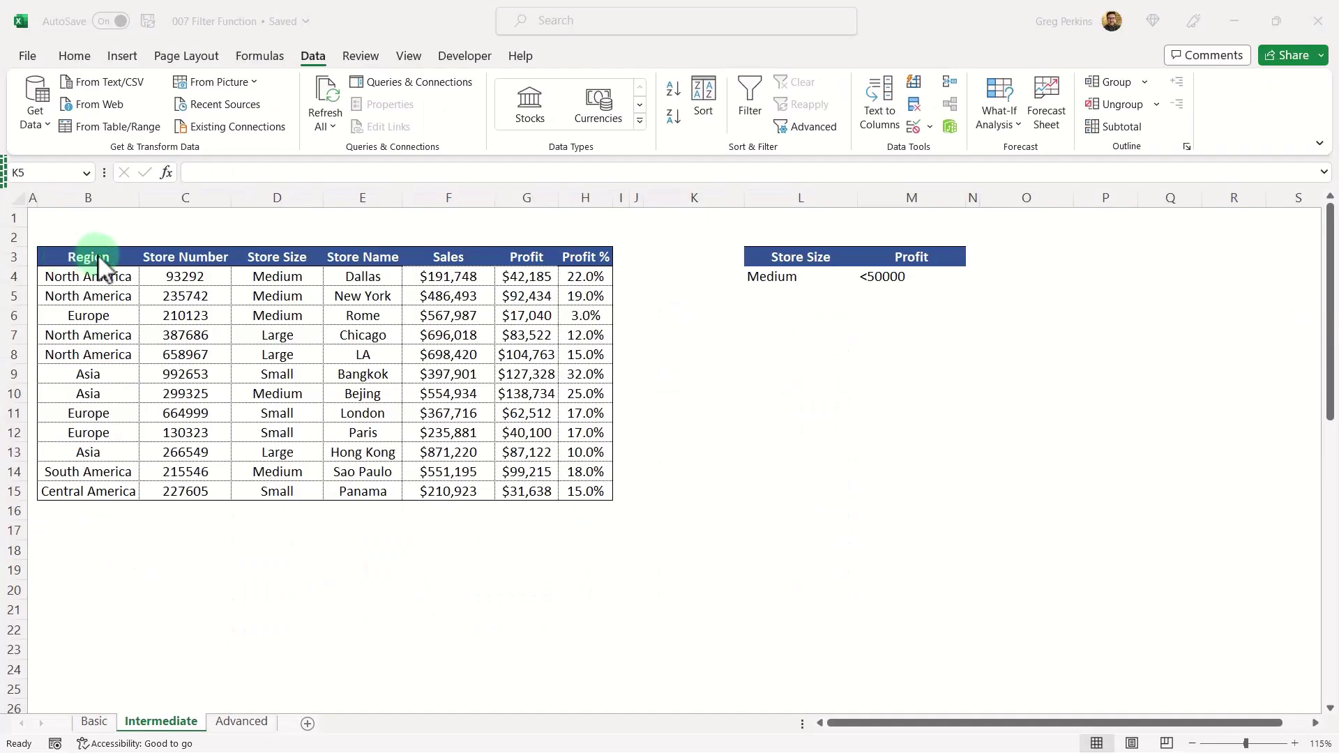
# Copy the Region header from B3 to K3 and enter the criterion Europe below it in K4.
pyautogui.click(99, 255)
pyautogui.hotkey('ctrl', 'c')
pyautogui.click(703, 257)
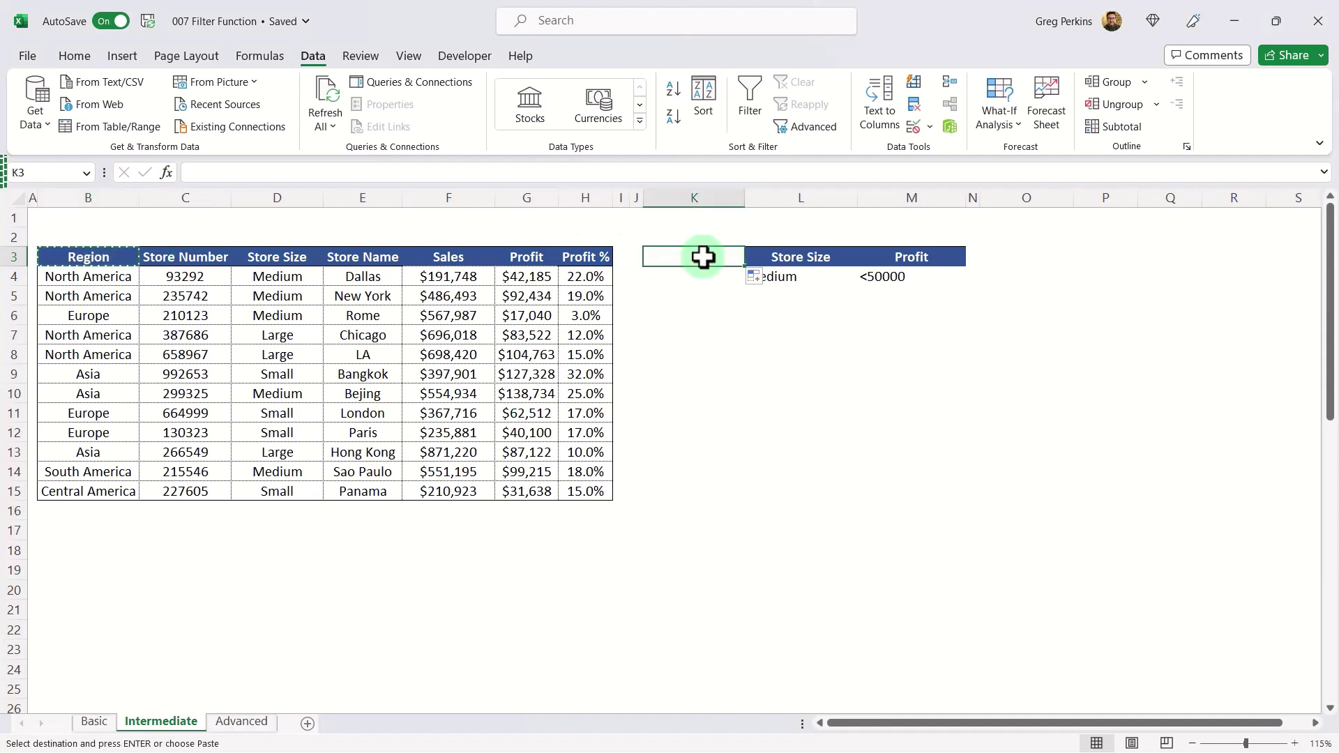
pyautogui.hotkey('ctrl', 'v')
pyautogui.press('Down')
pyautogui.write('Eu')
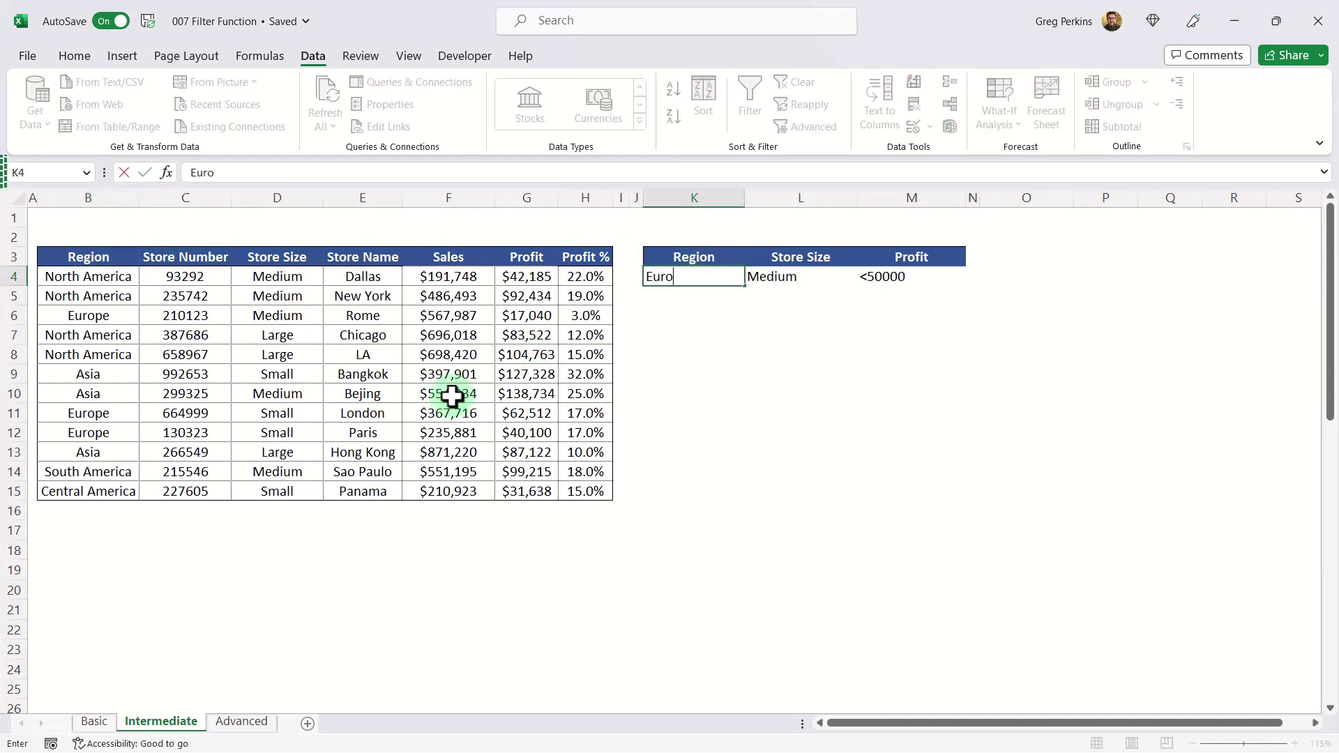
pyautogui.write('rope')
pyautogui.press('Return')
# Apply an in-place Advanced Filter to list range B3:H15 using criteria range K3:M4.
pyautogui.hotkey('alt', 'a')
pyautogui.press('q')
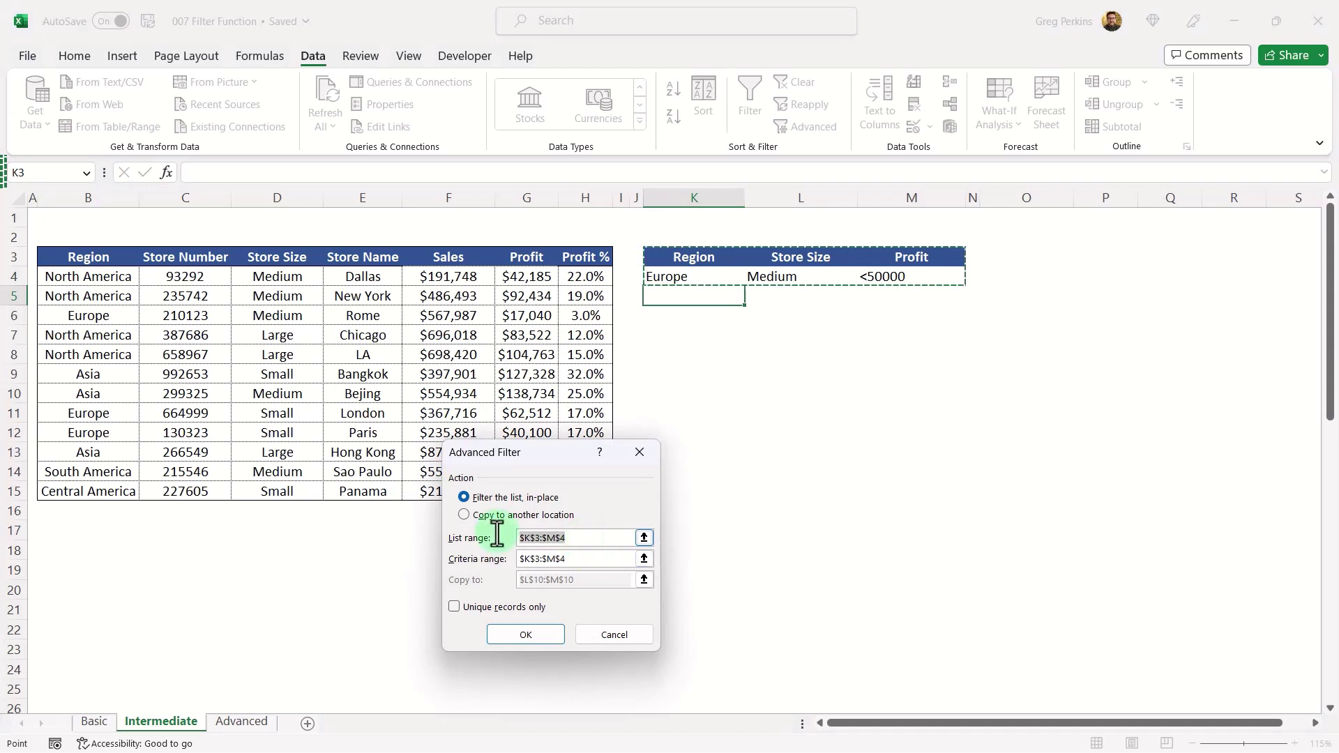
pyautogui.moveTo(119, 263); pyautogui.dragTo(571, 491)
pyautogui.click(523, 559)
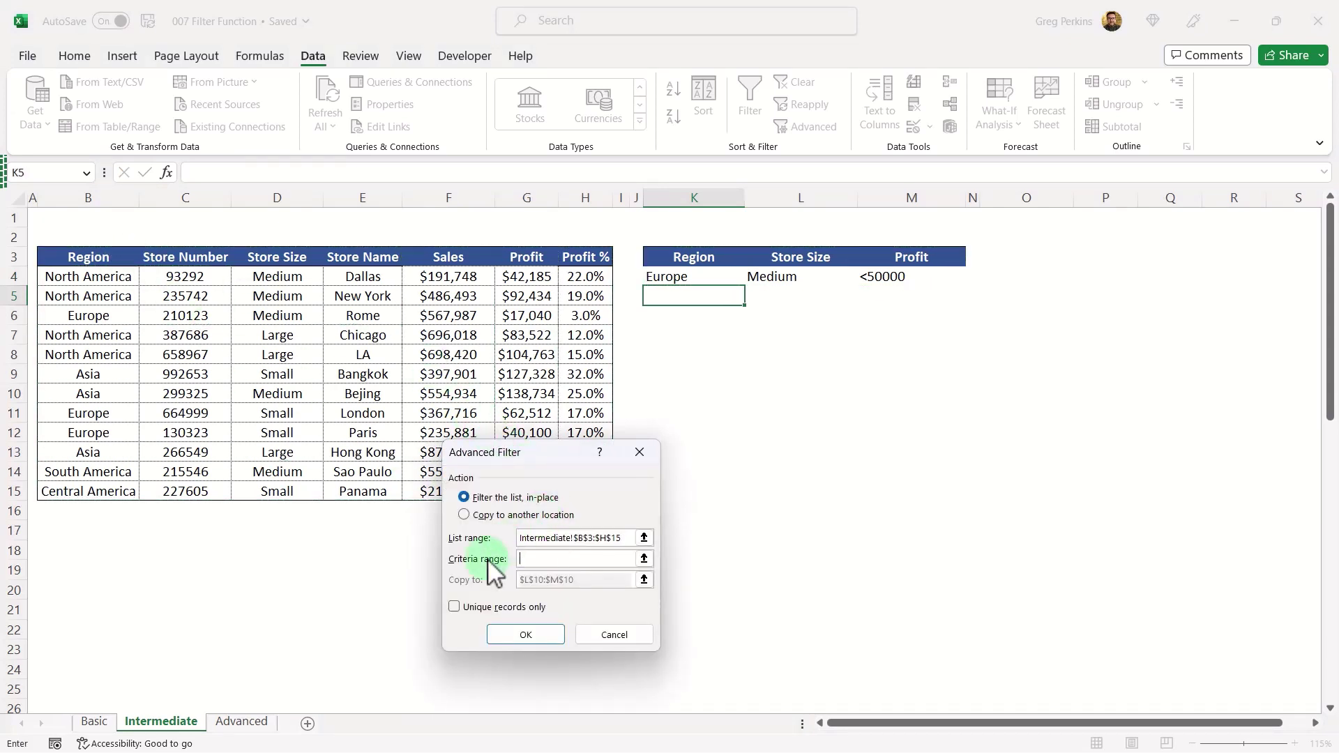
pyautogui.moveTo(680, 257); pyautogui.dragTo(933, 282)
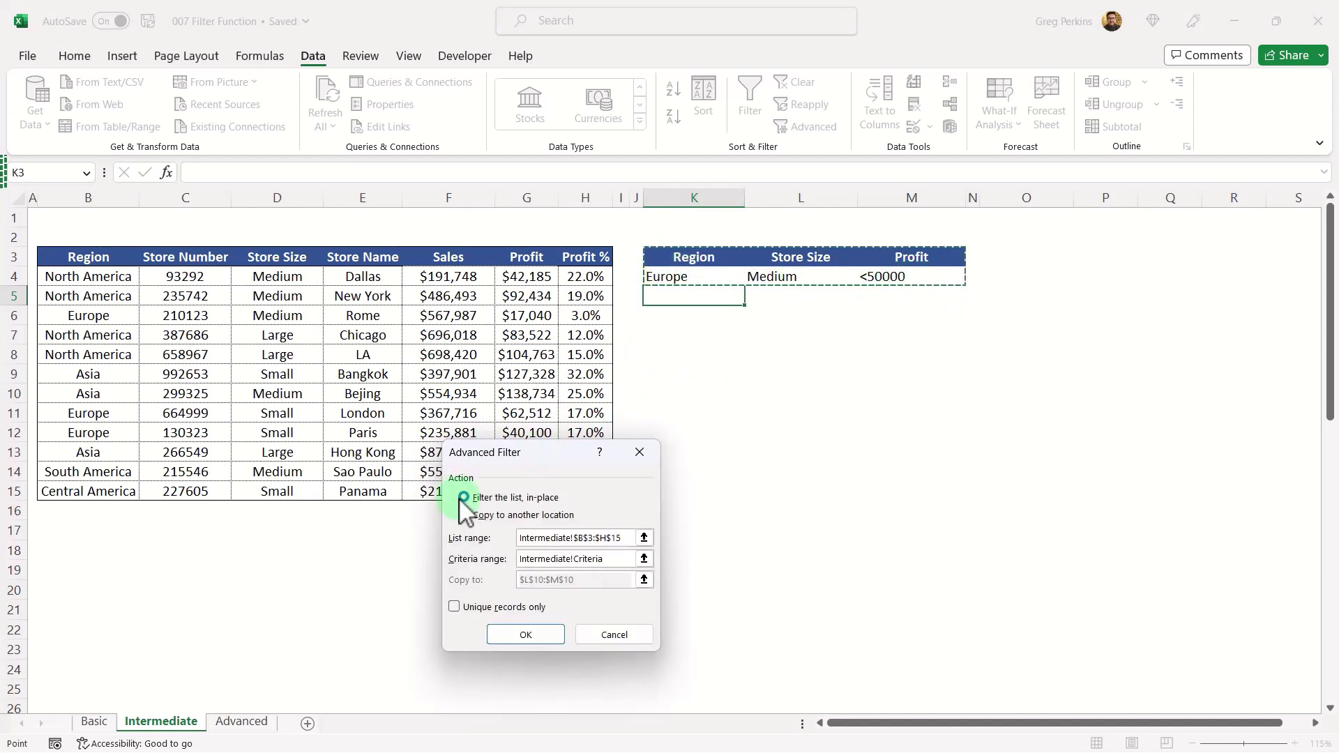
pyautogui.click(526, 634)
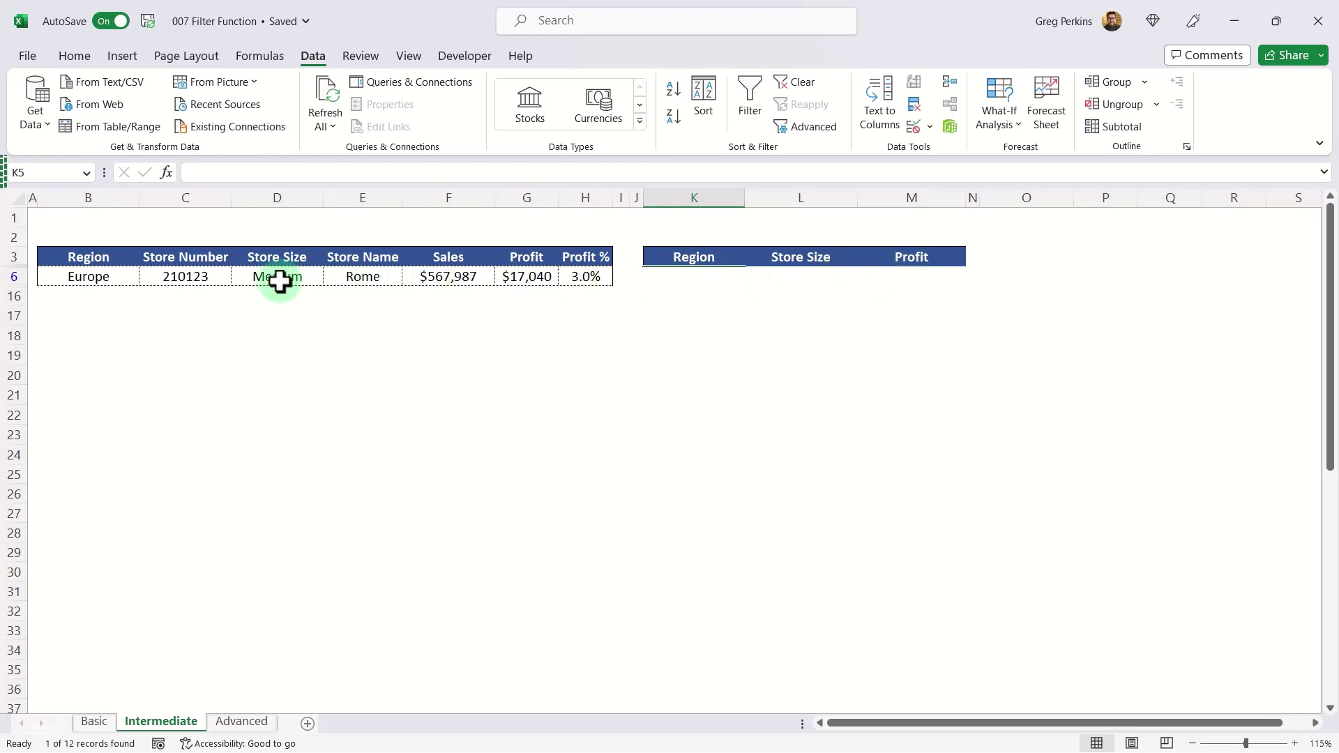
# Clear the filter, and use Advanced Filter to copy matching records from B3:H15 to K10, widening column N to fit.
pyautogui.click(794, 83)
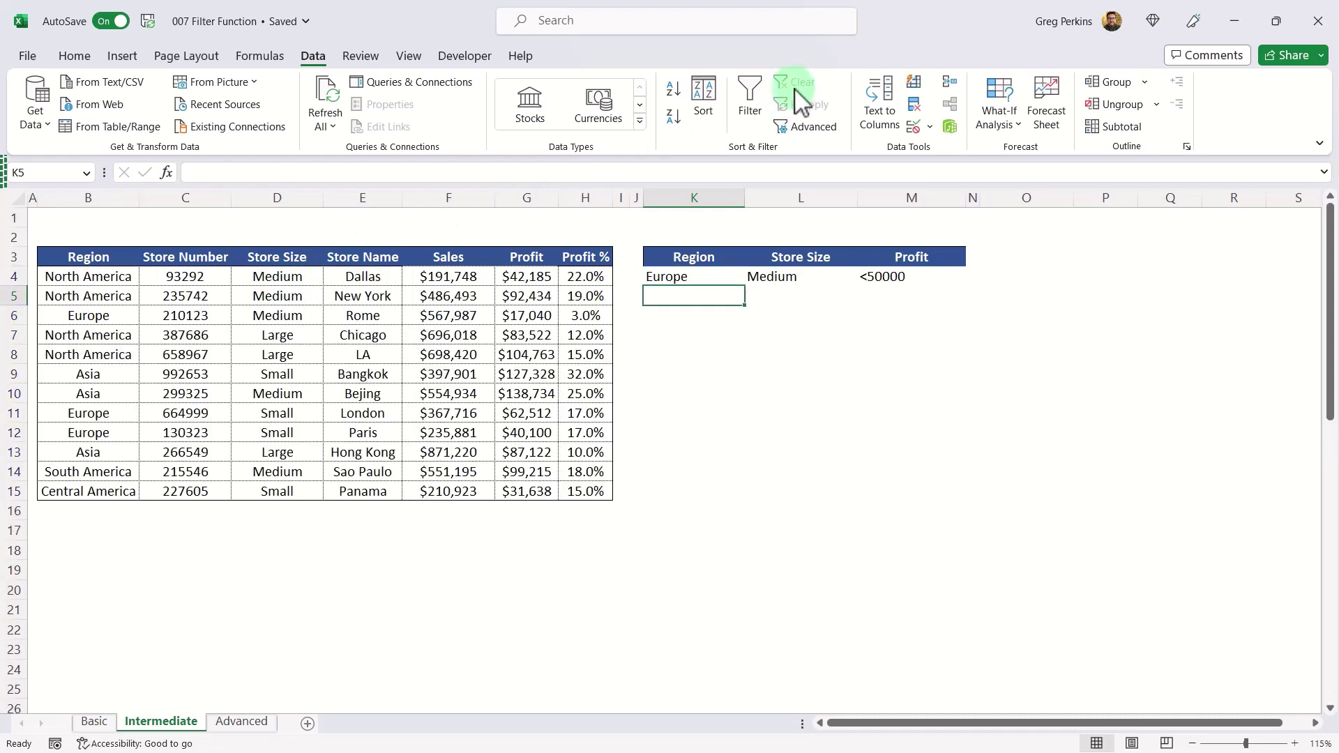
pyautogui.click(806, 127)
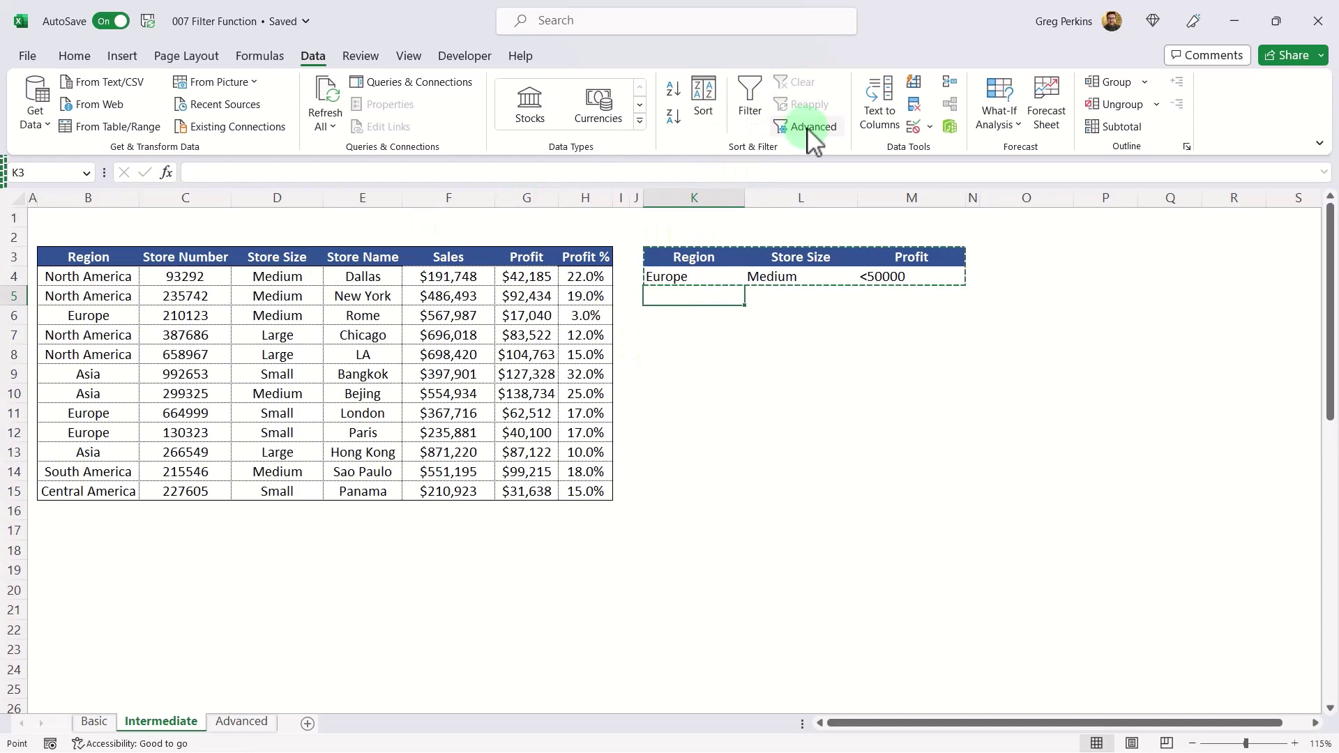
pyautogui.click(465, 515)
pyautogui.click(579, 581)
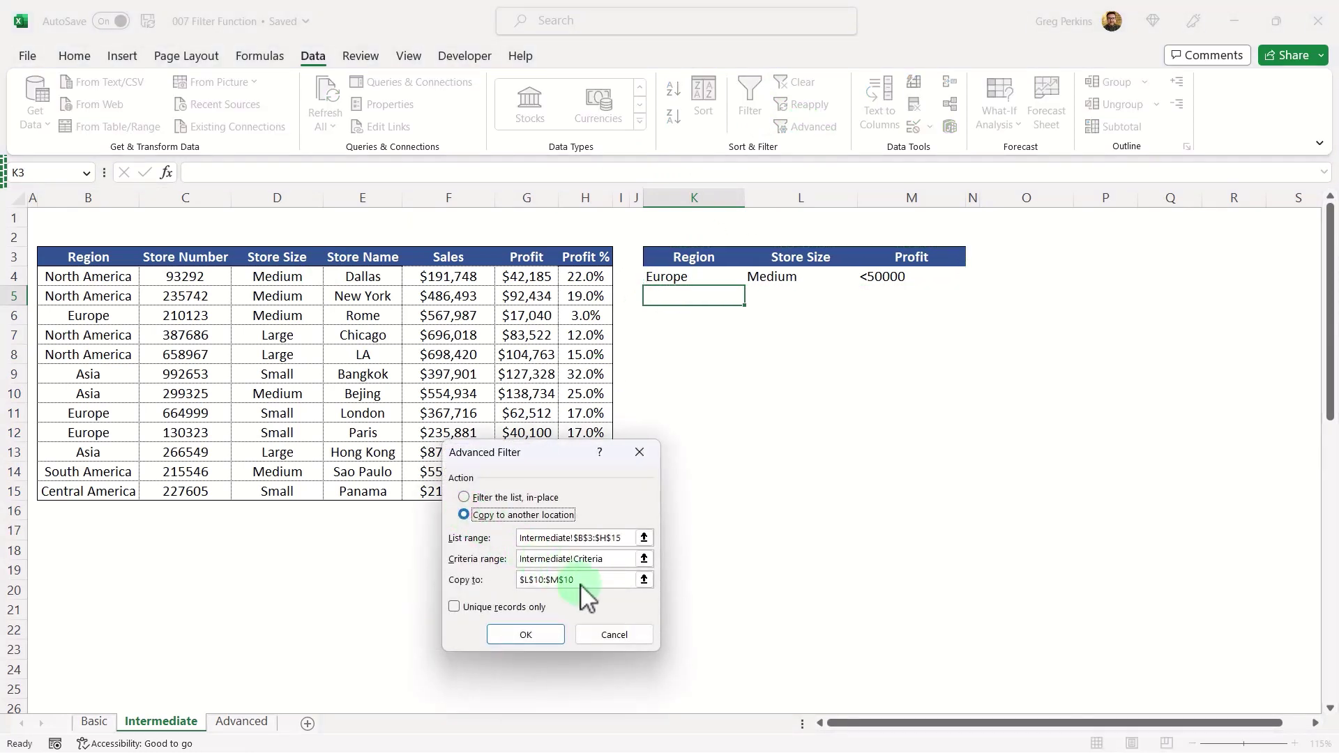
pyautogui.moveTo(579, 586); pyautogui.dragTo(505, 581)
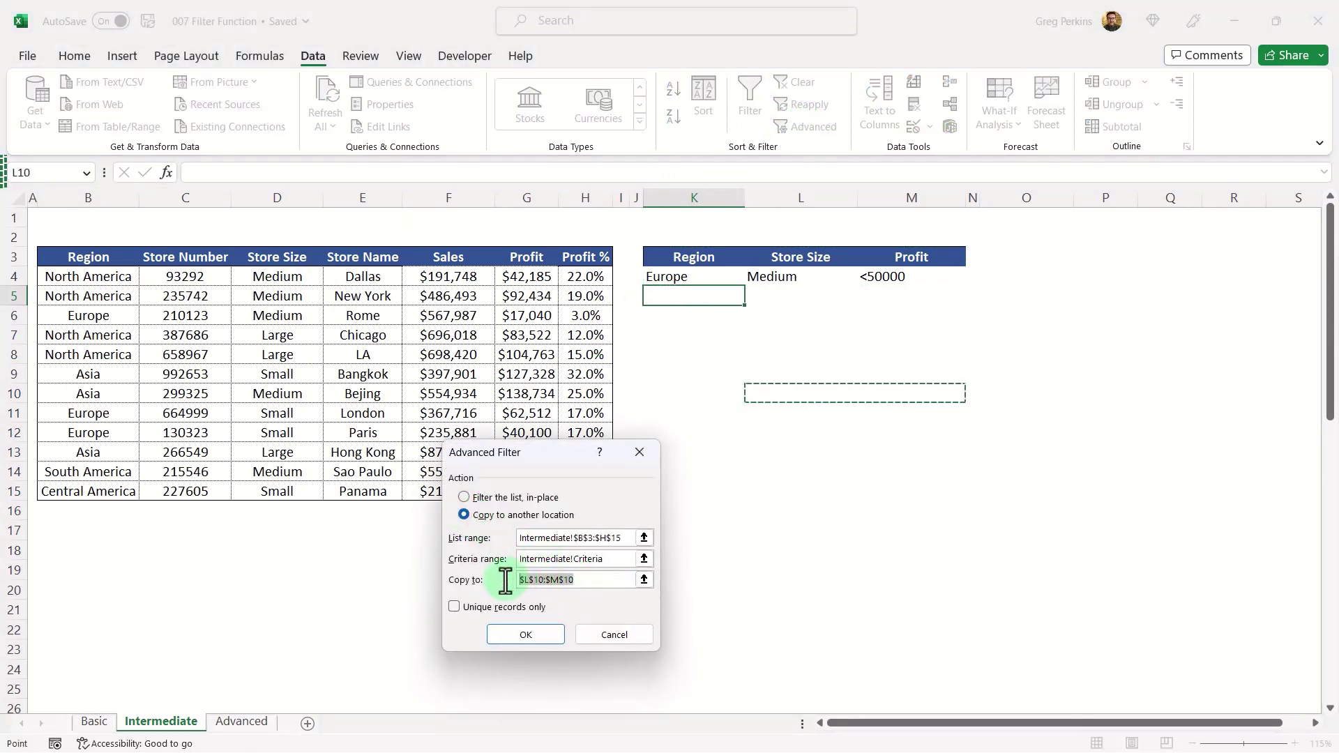
pyautogui.press('BackSpace')
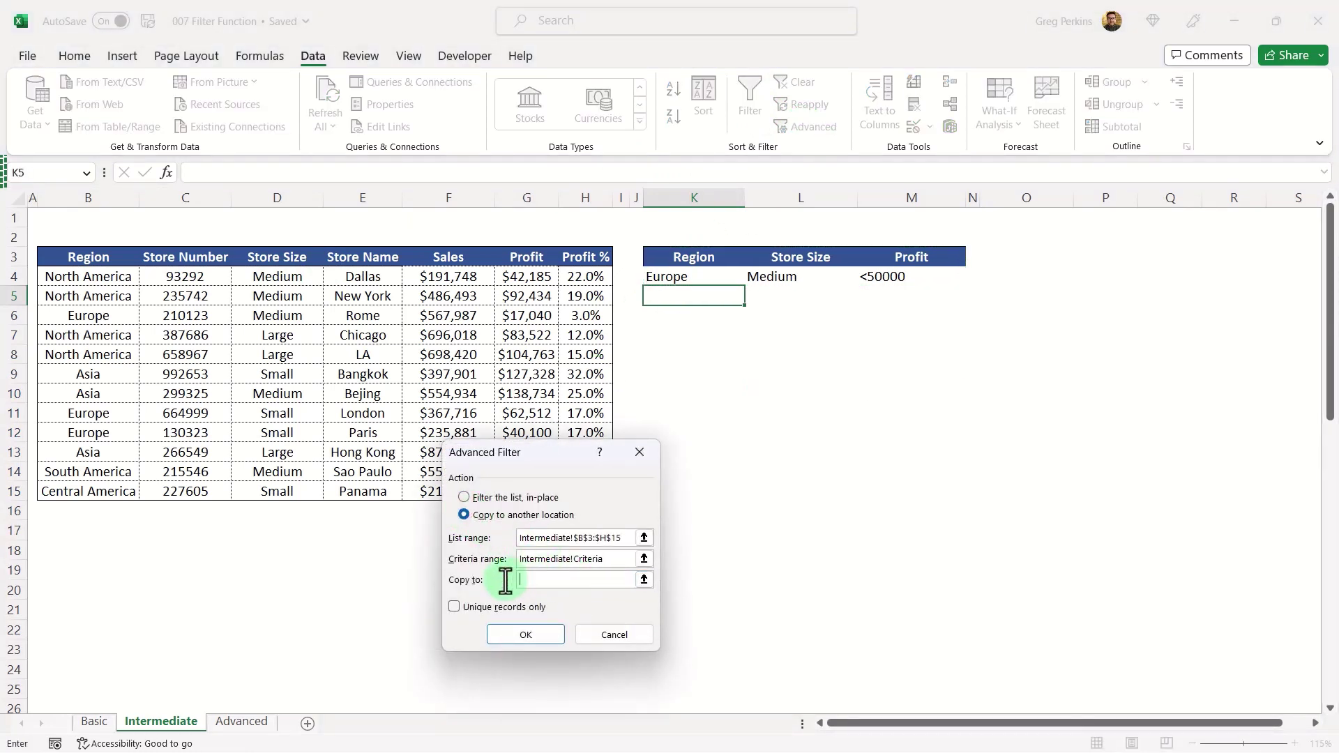
pyautogui.click(696, 400)
pyautogui.click(537, 635)
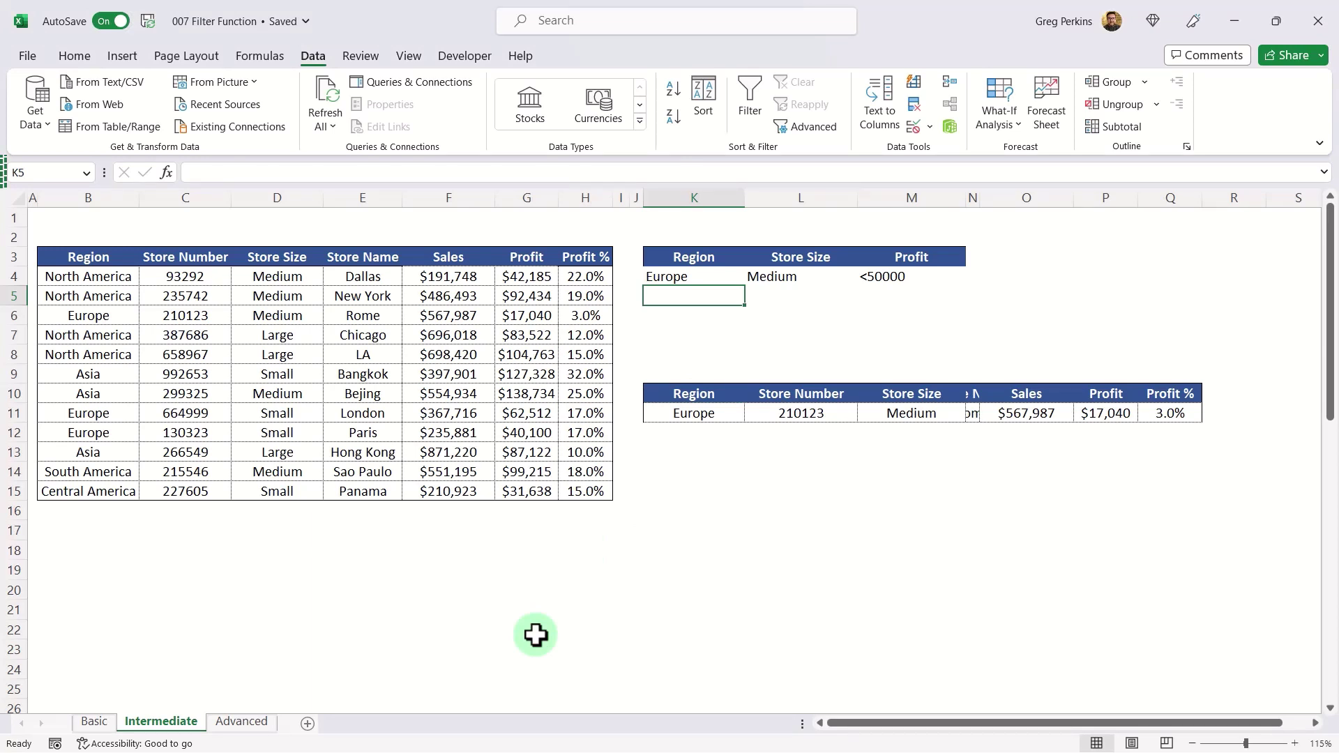
pyautogui.moveTo(980, 198); pyautogui.dragTo(1023, 210)
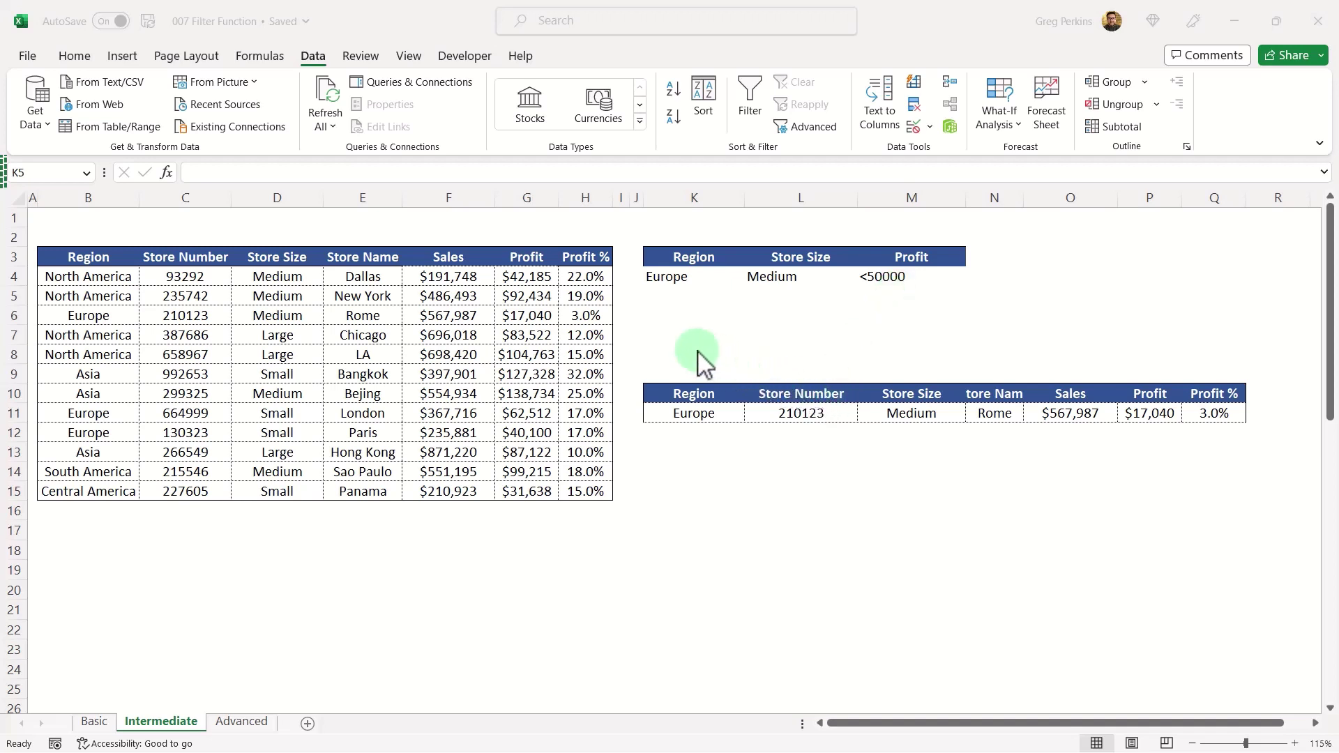
# Remove the extracted results, and copy the Store Number header to K9 and the Store Name header to L9.
pyautogui.click(723, 357)
pyautogui.moveTo(744, 364); pyautogui.dragTo(608, 334)
pyautogui.click(188, 258)
pyautogui.hotkey('ctrl', 'c')
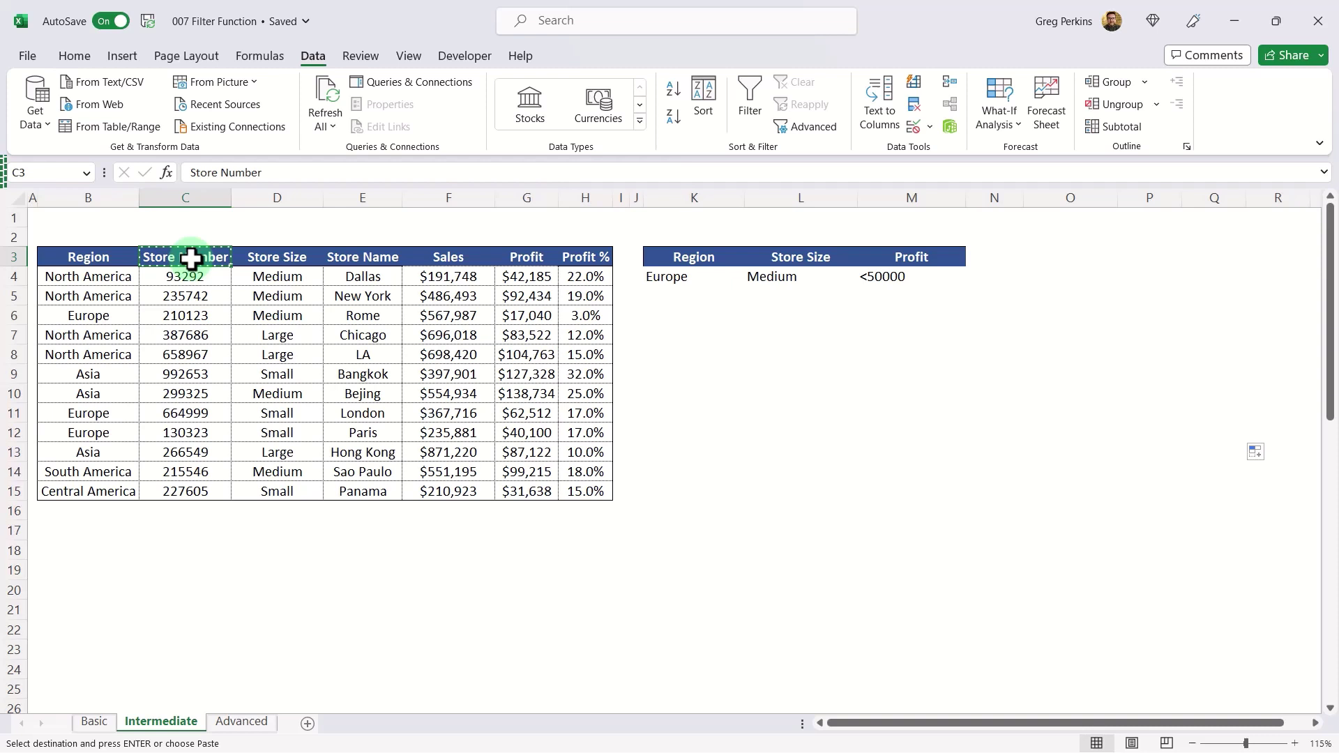
pyautogui.click(693, 374)
pyautogui.hotkey('ctrl', 'v')
pyautogui.click(347, 257)
pyautogui.hotkey('ctrl', 'c')
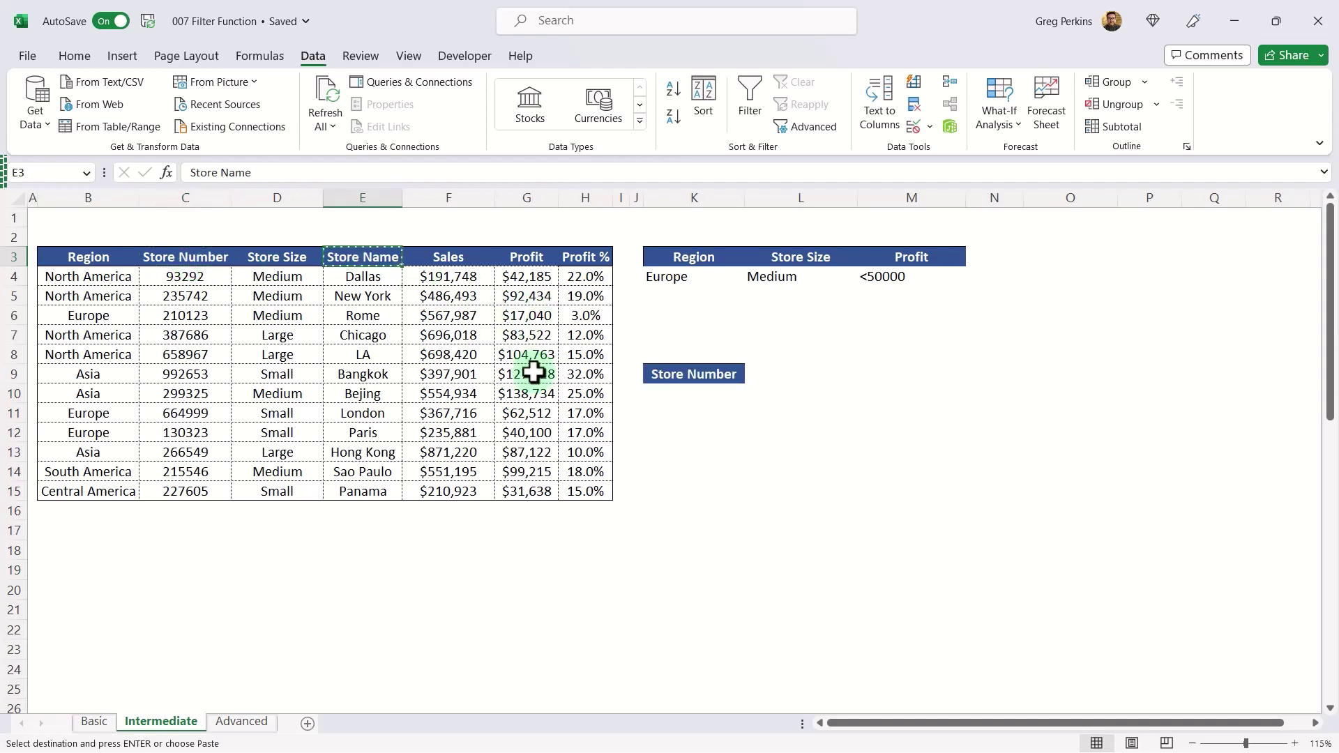
pyautogui.click(800, 374)
pyautogui.hotkey('ctrl', 'v')
# Run an Advanced Filter on B3:H15 with criteria range K3:M4, copying the results to the headers in K9:L9.
pyautogui.hotkey('alt', 'a')
pyautogui.press('q')
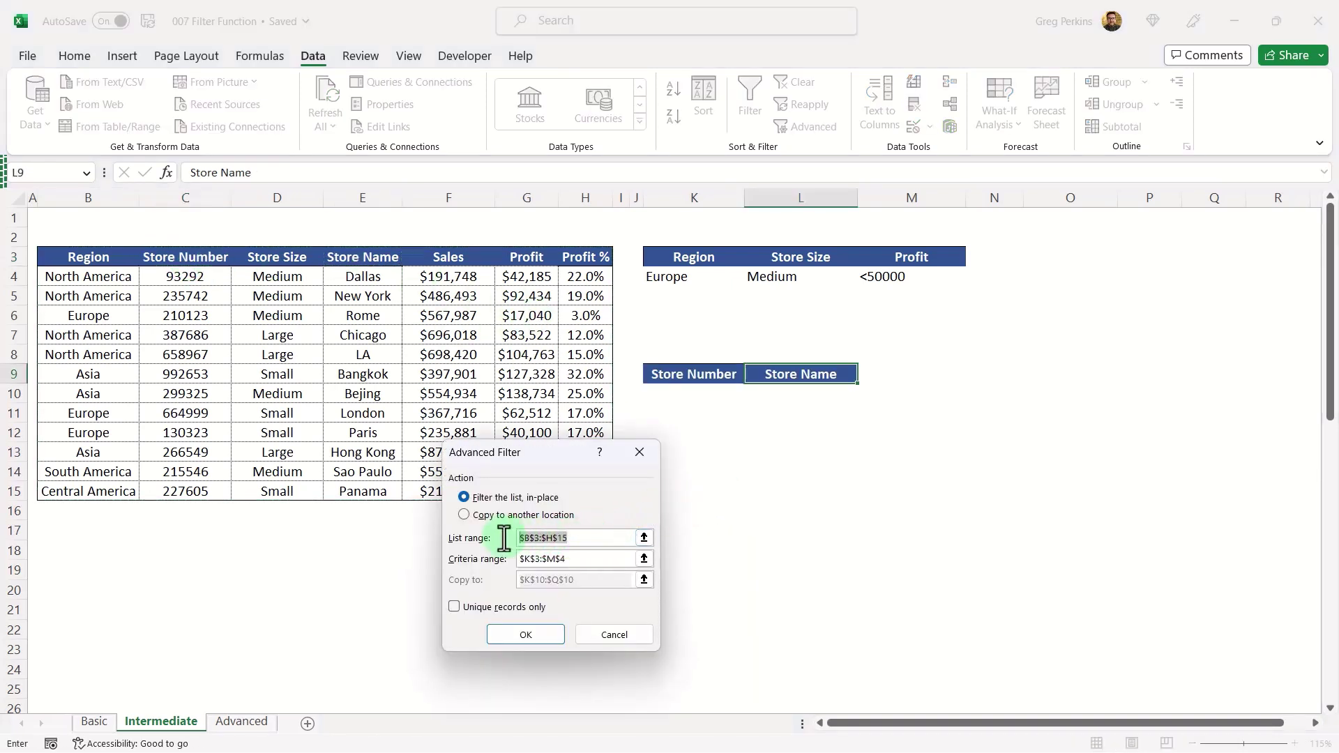
pyautogui.press('BackSpace')
pyautogui.moveTo(111, 262); pyautogui.dragTo(598, 492)
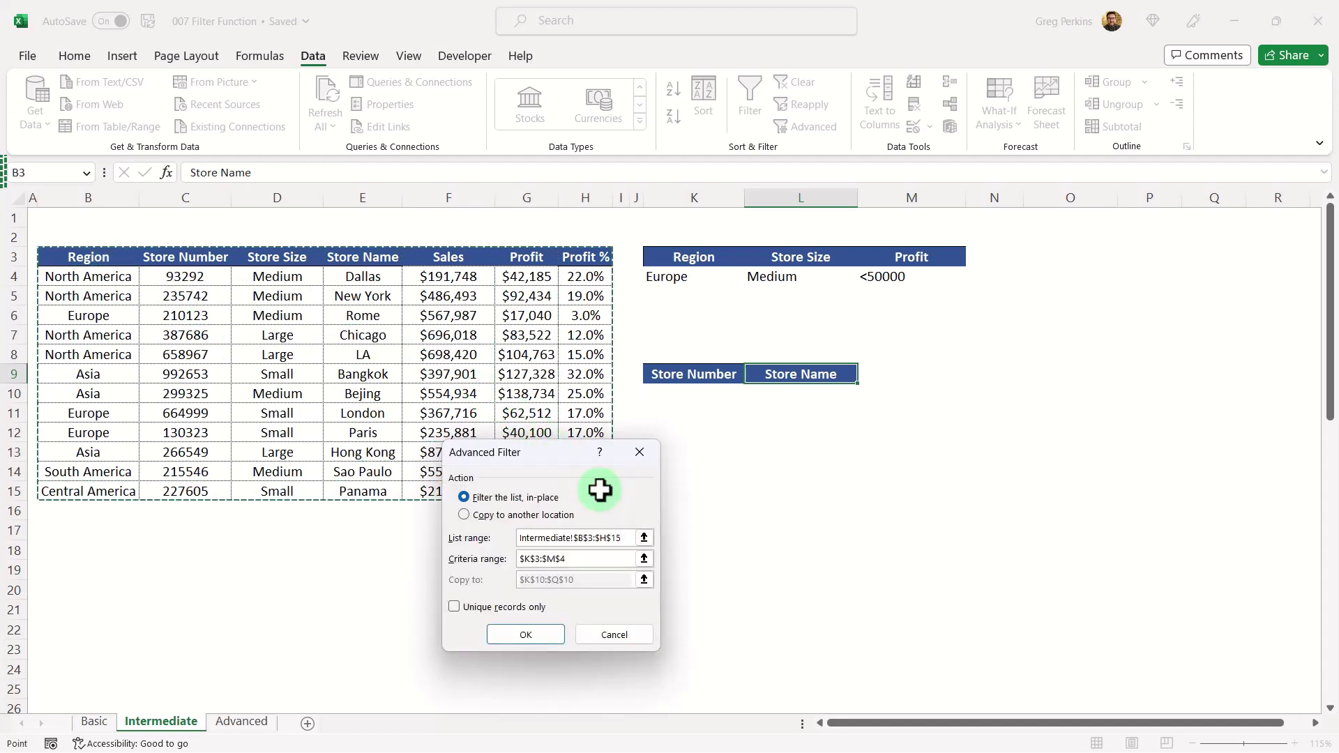
pyautogui.click(590, 559)
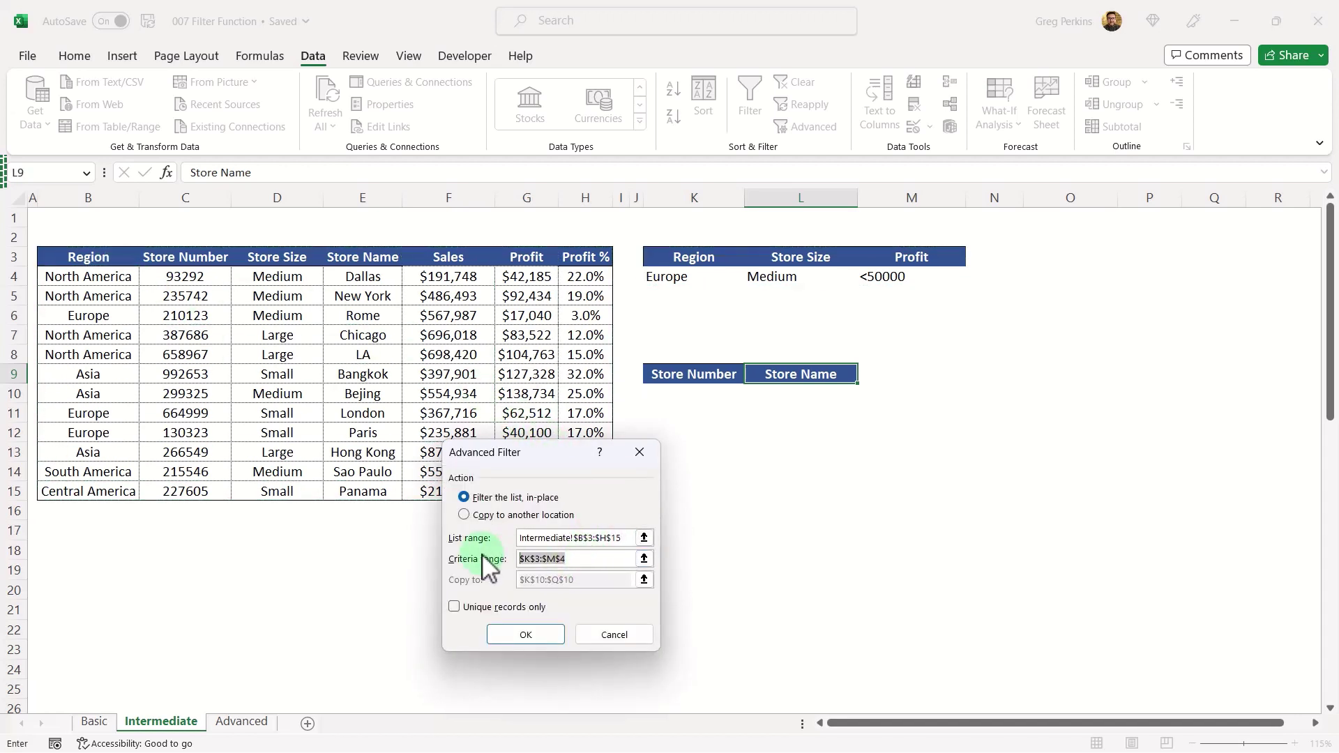
pyautogui.moveTo(691, 257); pyautogui.dragTo(944, 282)
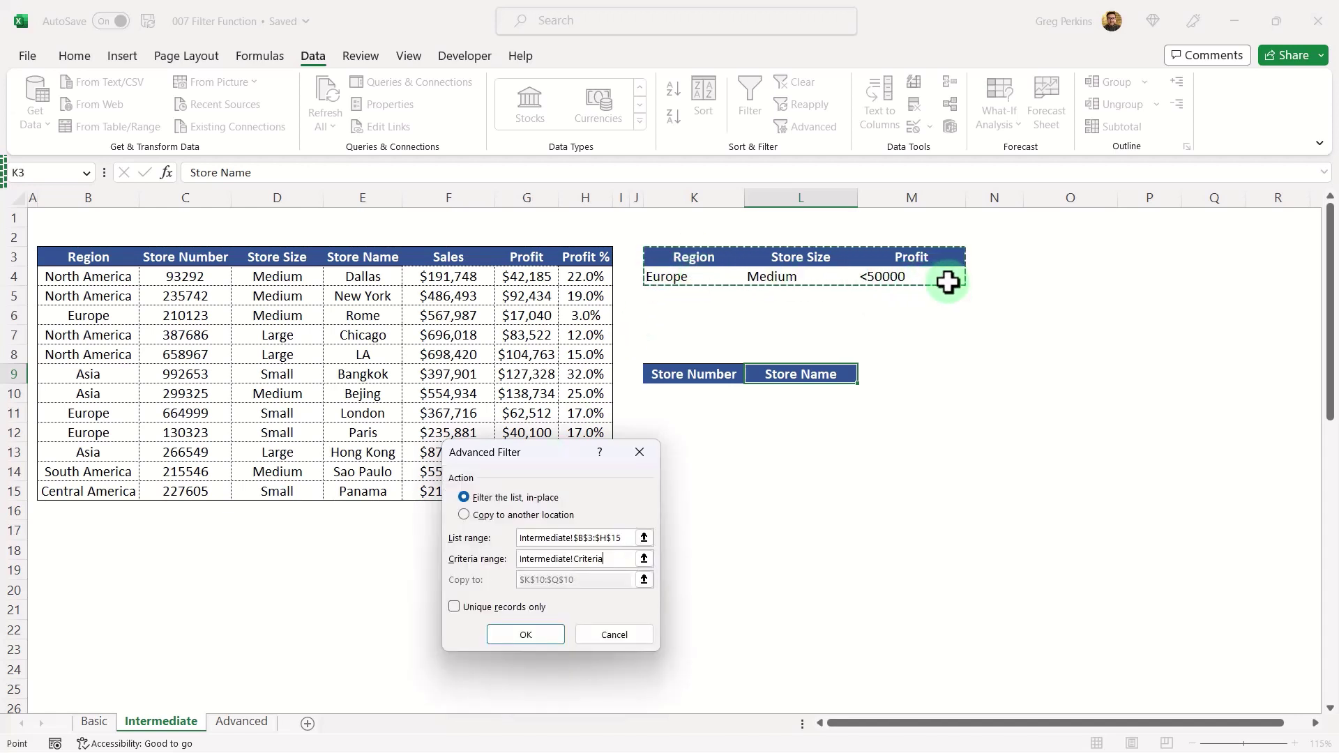
pyautogui.click(465, 515)
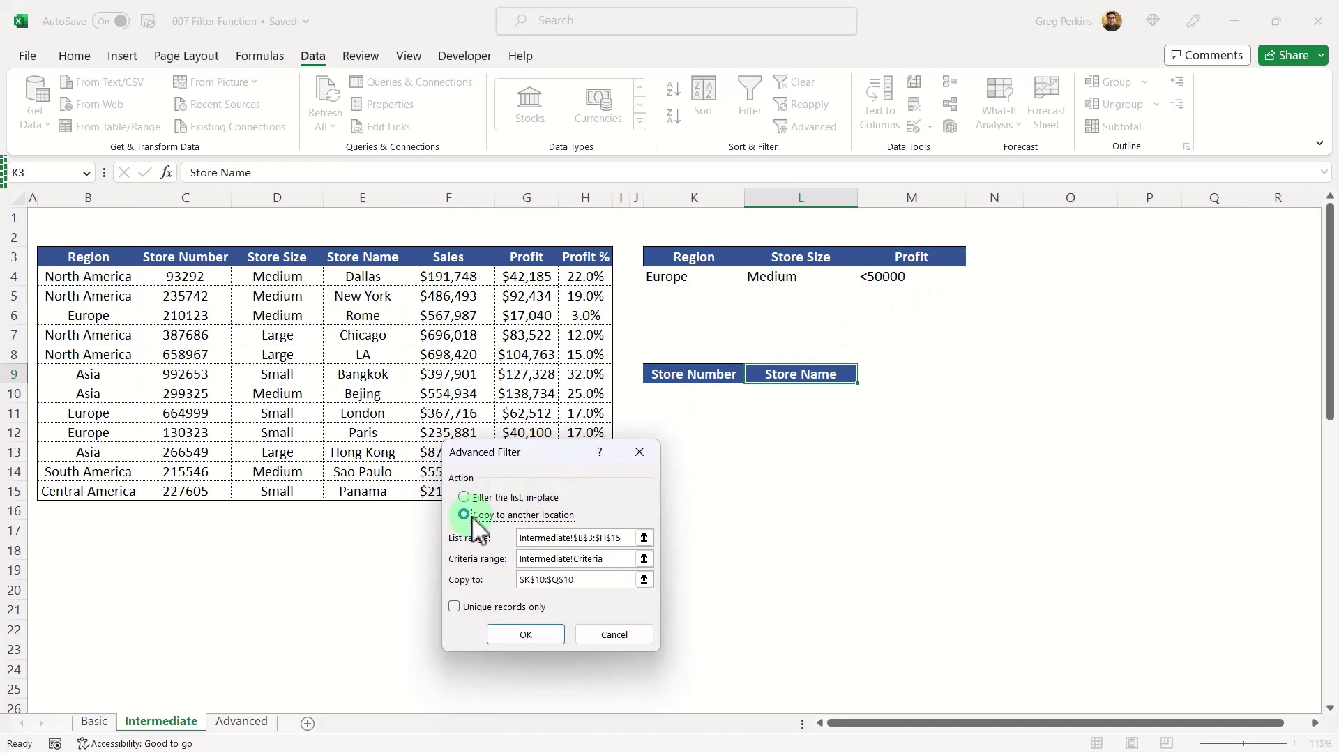
pyautogui.click(583, 580)
pyautogui.press('BackSpace')
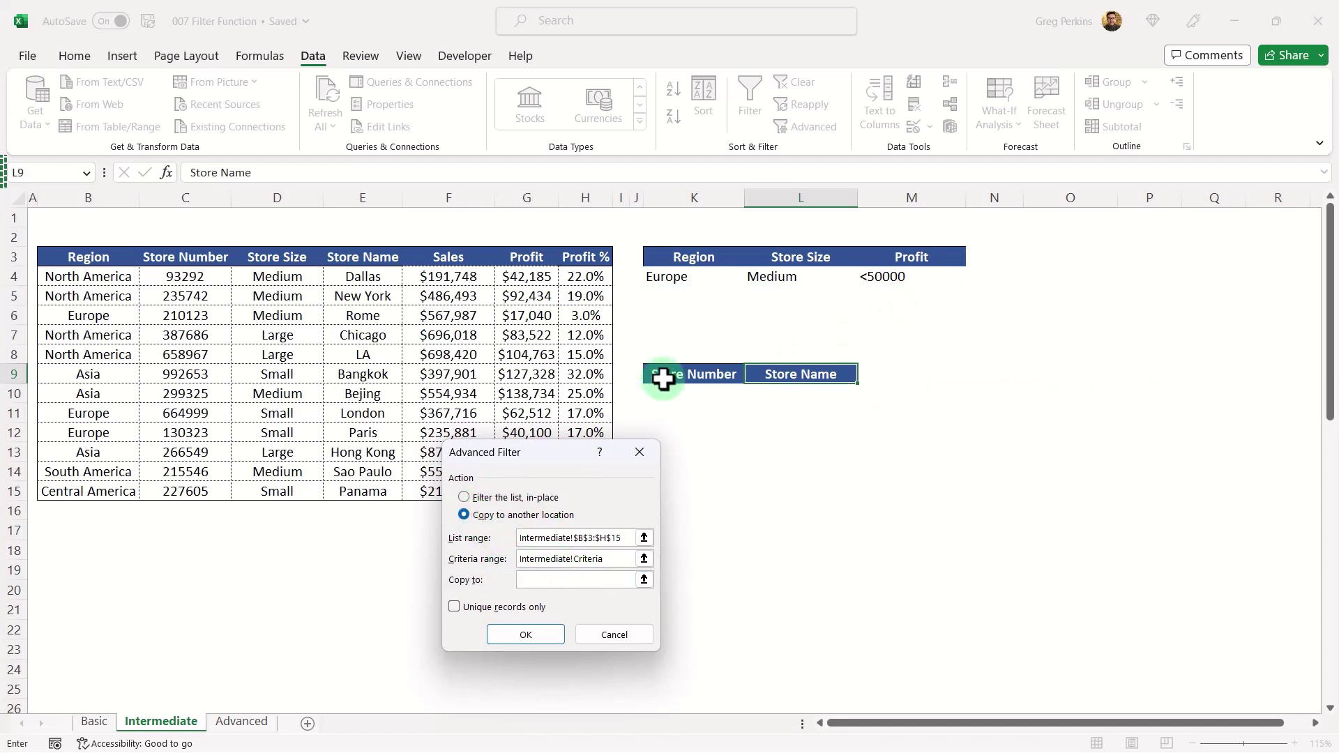
pyautogui.moveTo(675, 376); pyautogui.dragTo(767, 377)
pyautogui.click(540, 635)
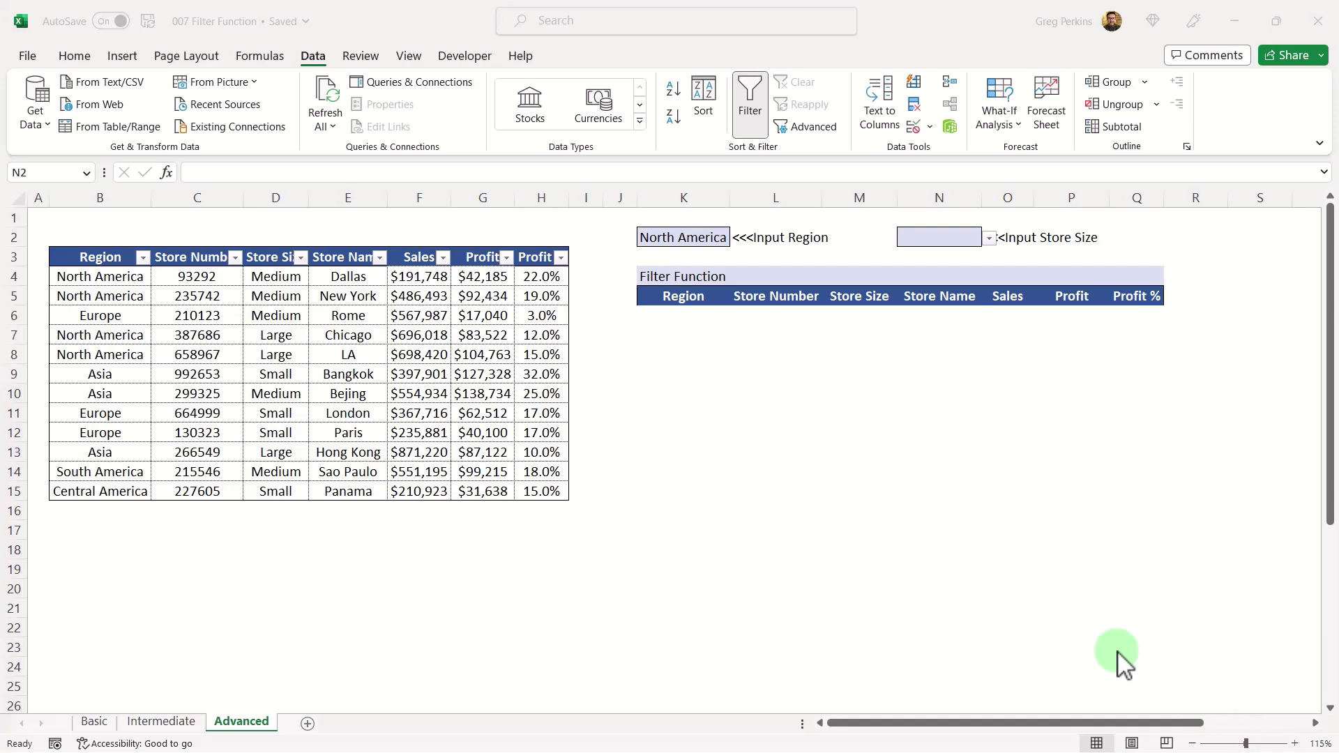
# On the Advanced sheet, enter =FILTER(B4:H15,B4:B15=K2,) in K6 to list the stores of the input region.
pyautogui.click(678, 315)
pyautogui.write('=FIL')
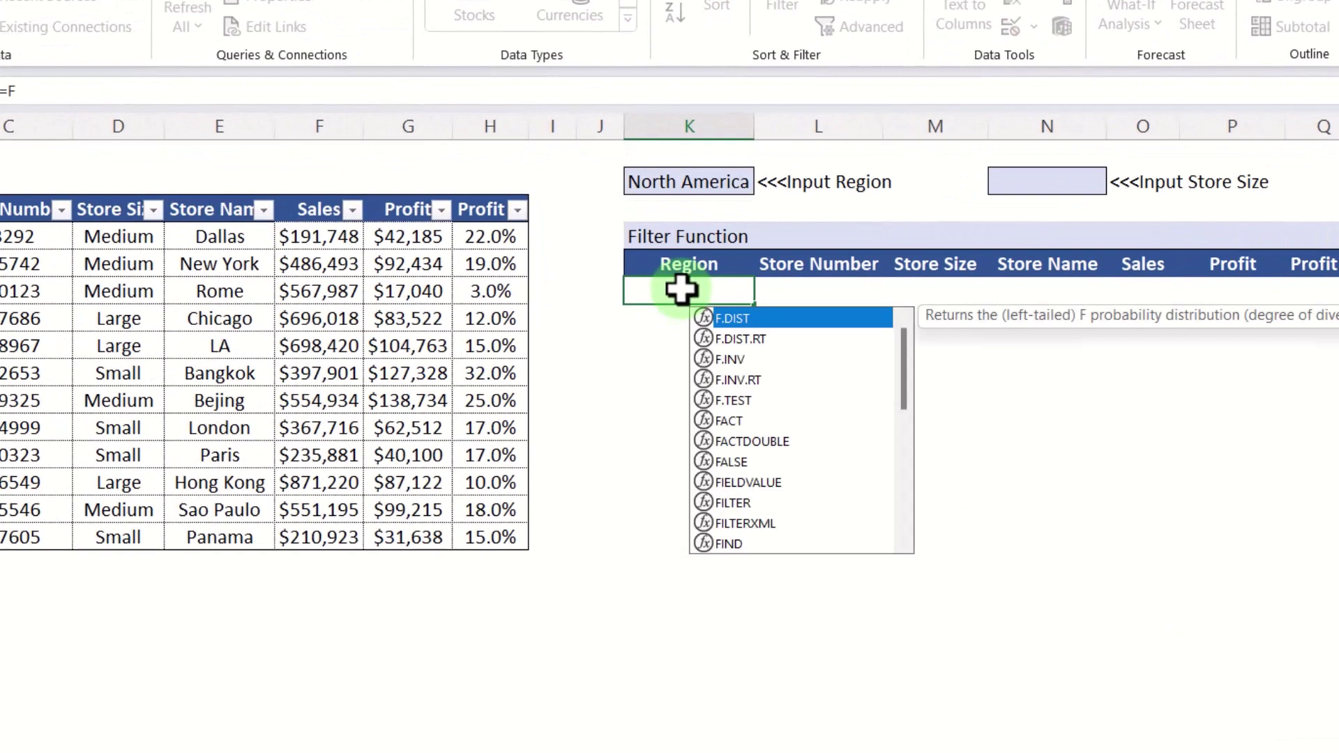
pyautogui.write('TER(')
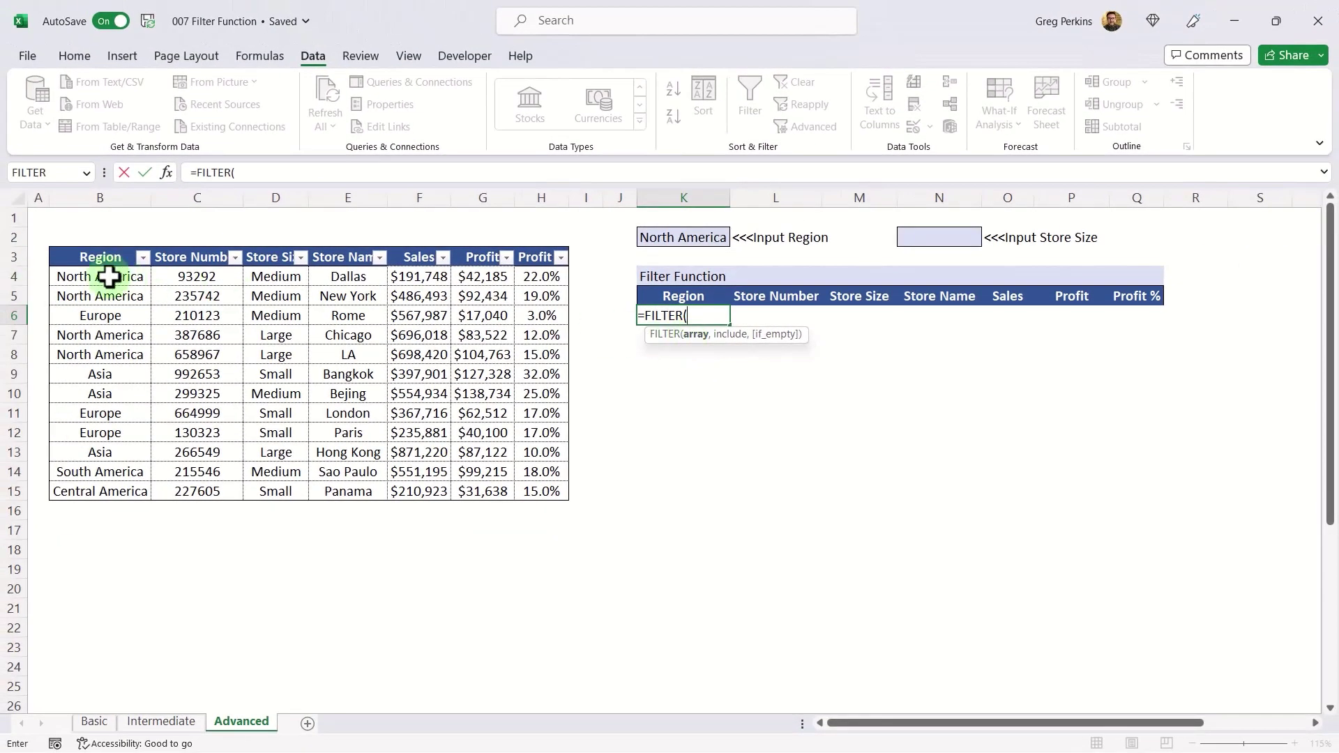
pyautogui.moveTo(109, 276); pyautogui.dragTo(542, 486)
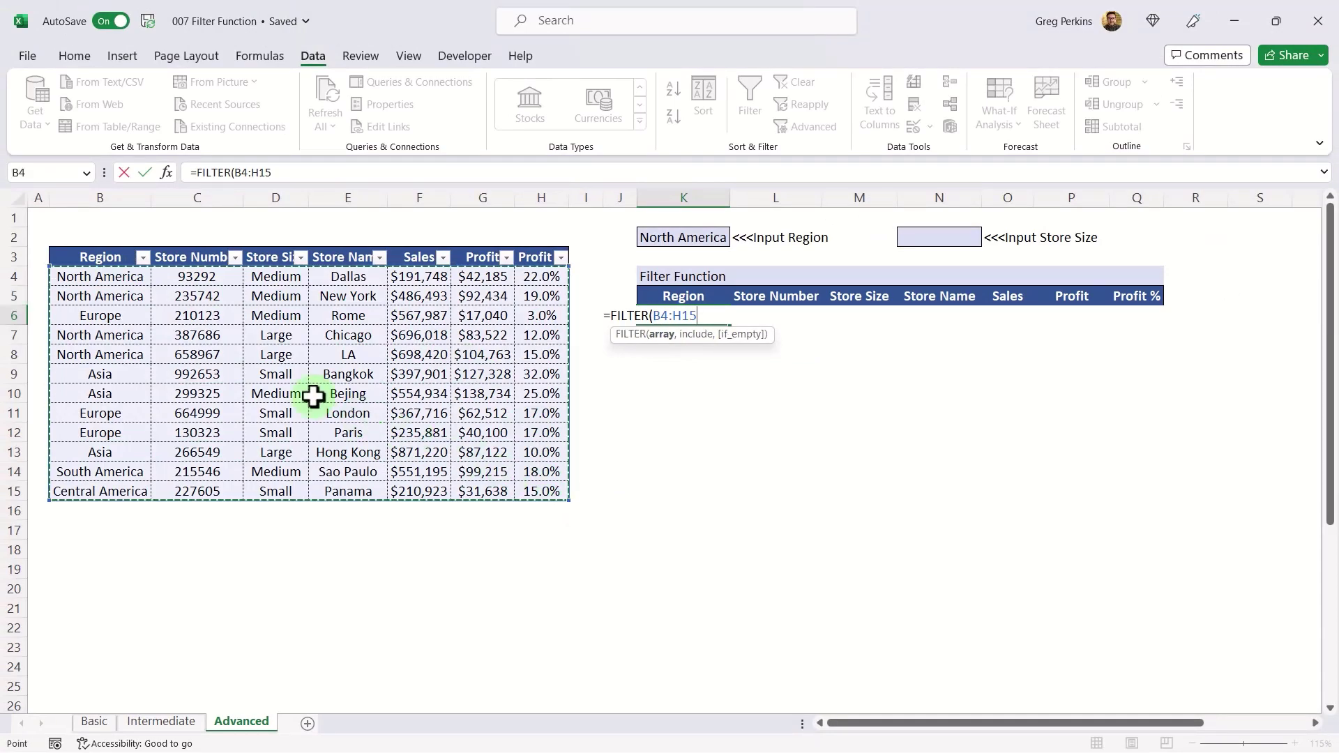
pyautogui.write(',')
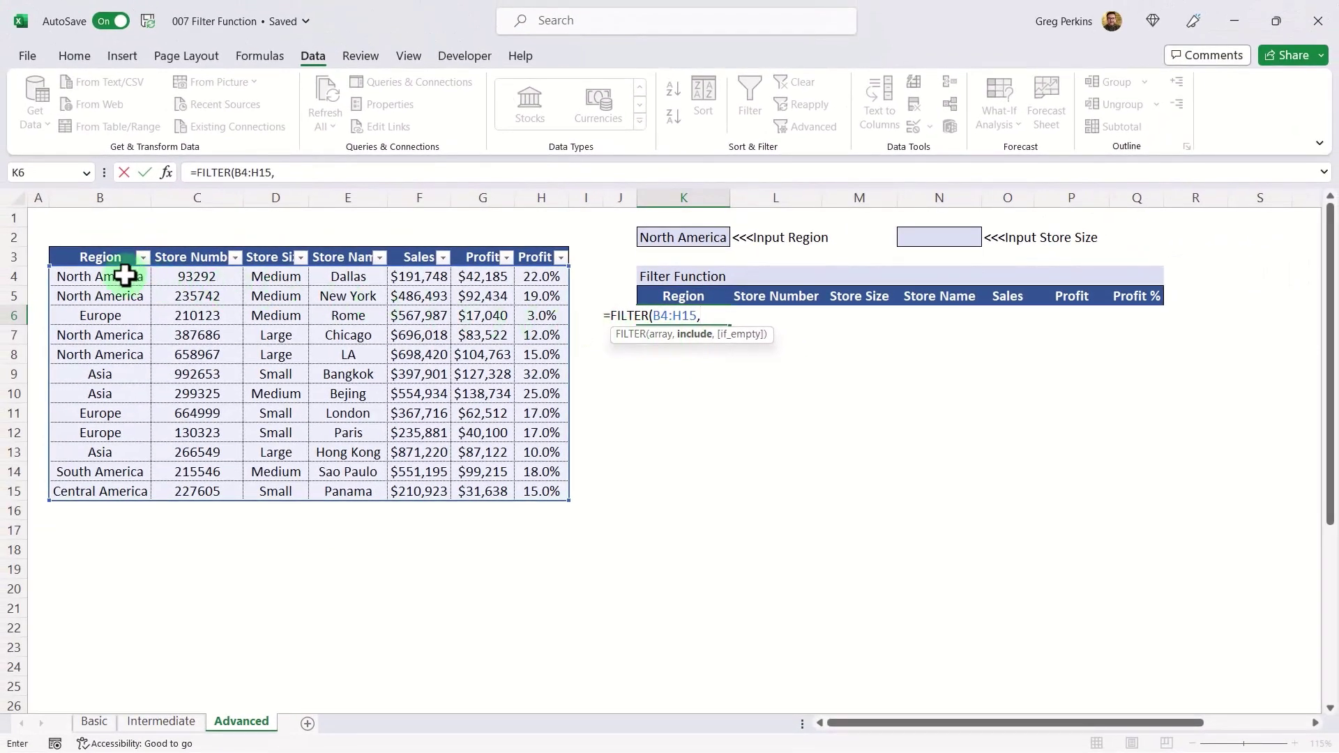
pyautogui.click(4, 252)
pyautogui.moveTo(126, 279); pyautogui.dragTo(119, 485)
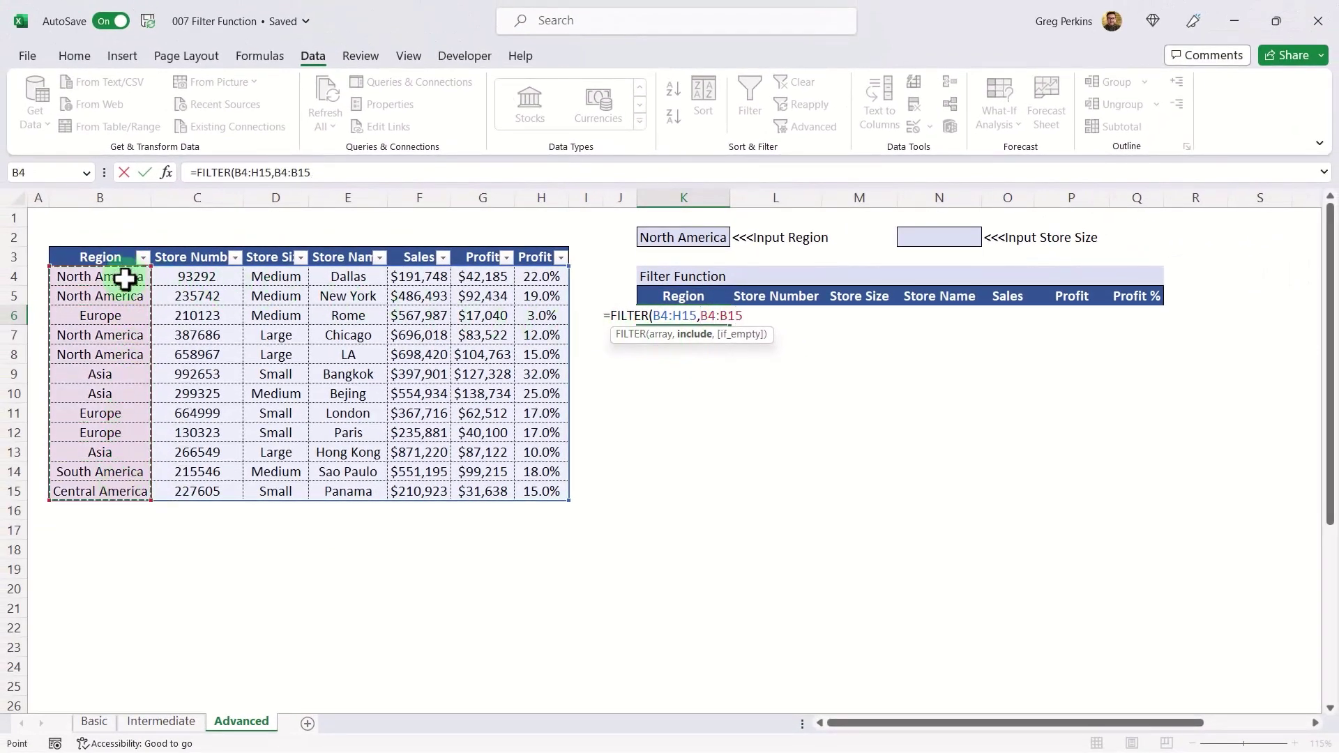
pyautogui.write('=')
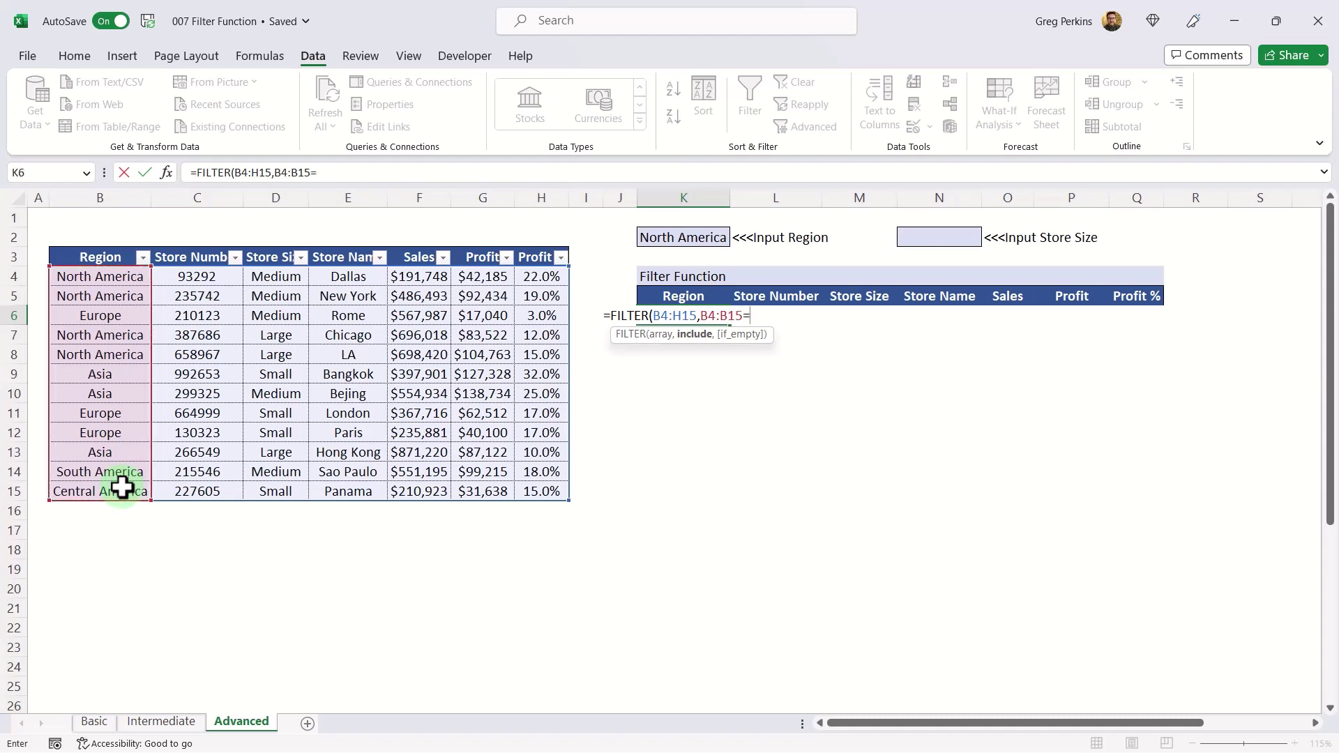
pyautogui.click(679, 237)
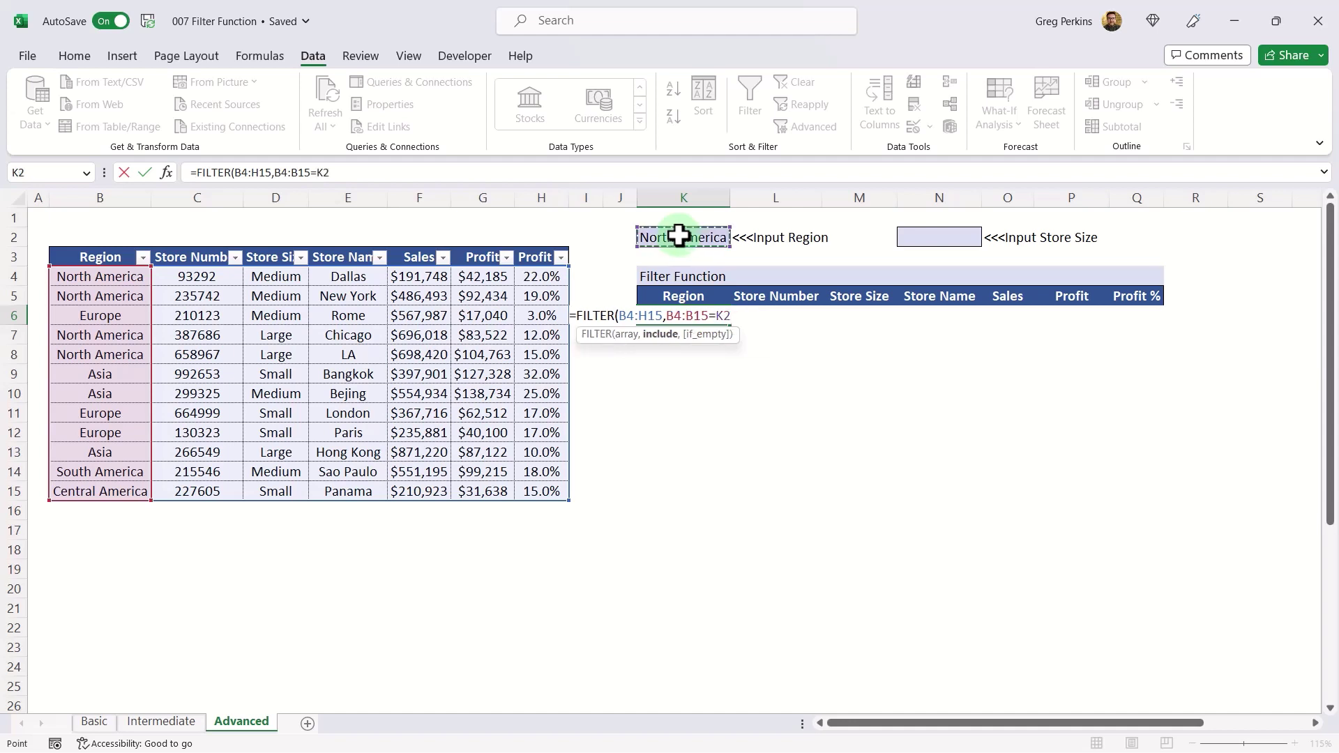
pyautogui.write(',')
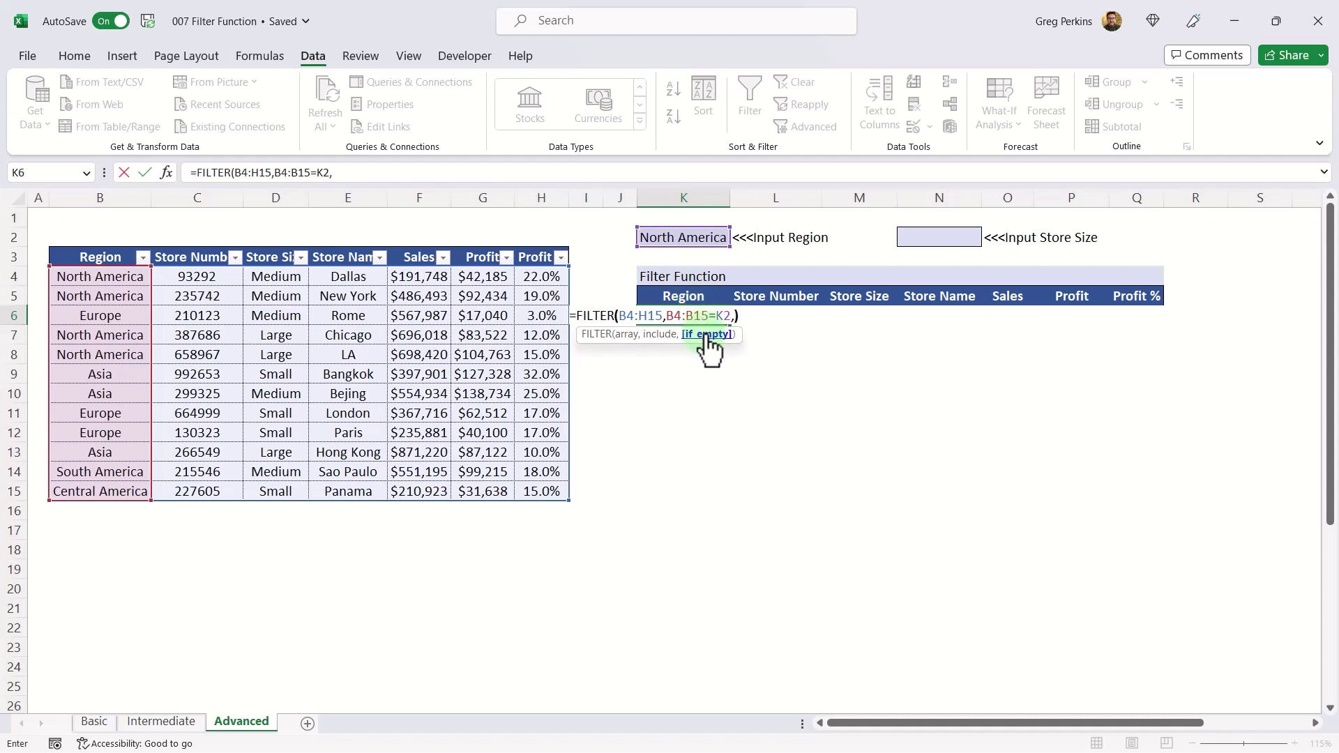
pyautogui.write(')')
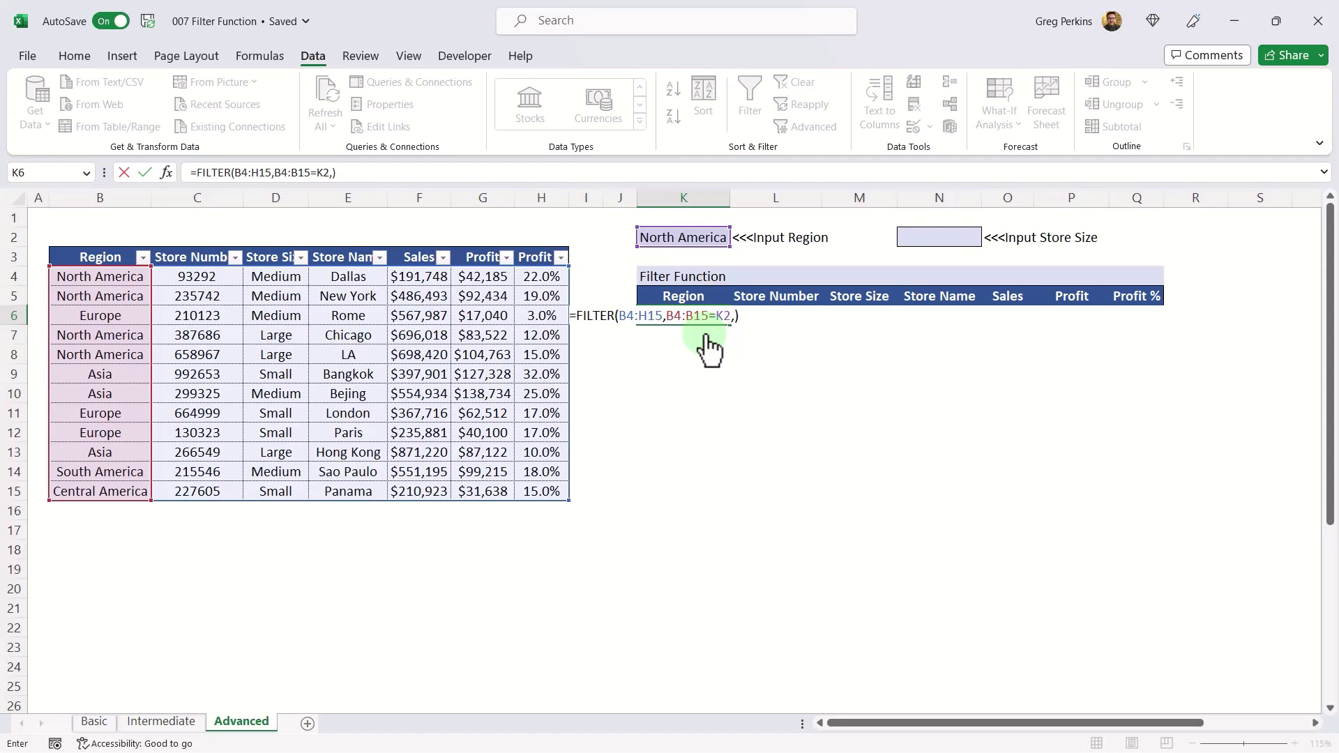
pyautogui.press('Return')
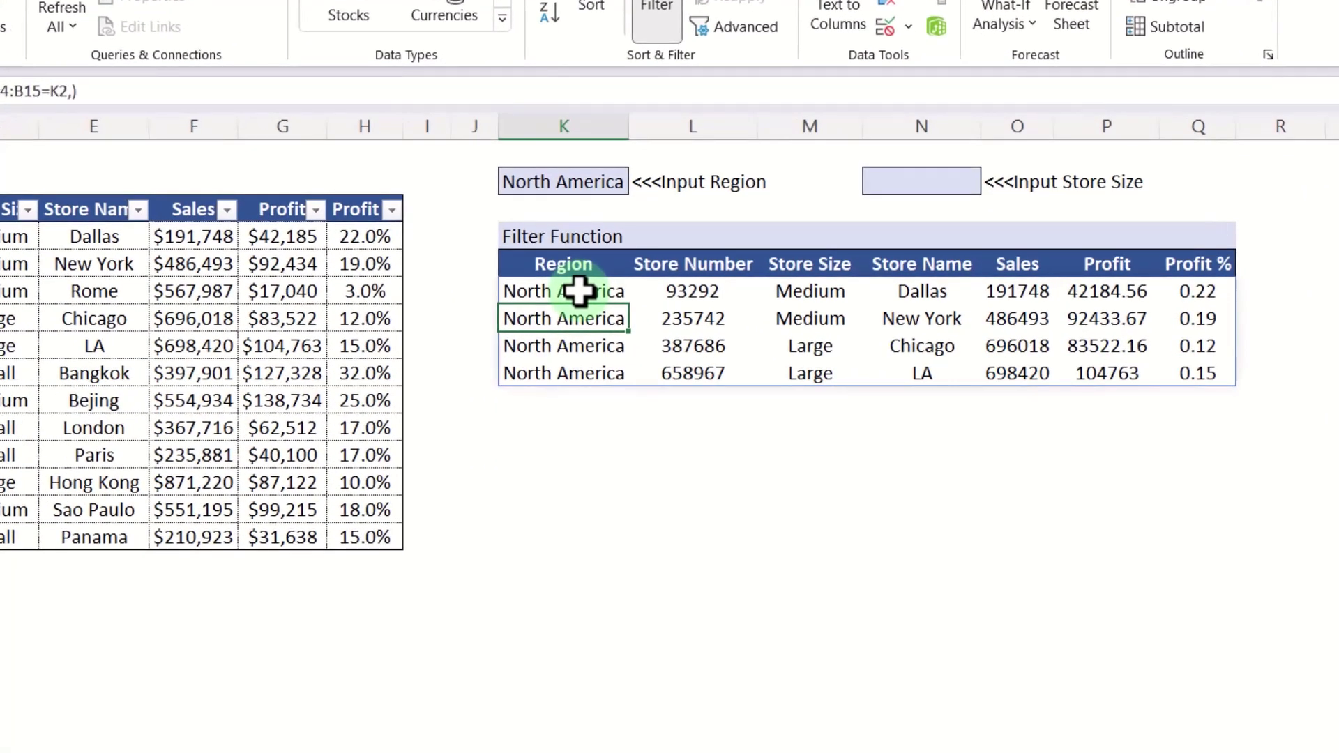
# Delete the FILTER formula from K6 and set the Input Store Size in N2 to Medium.
pyautogui.click(578, 292)
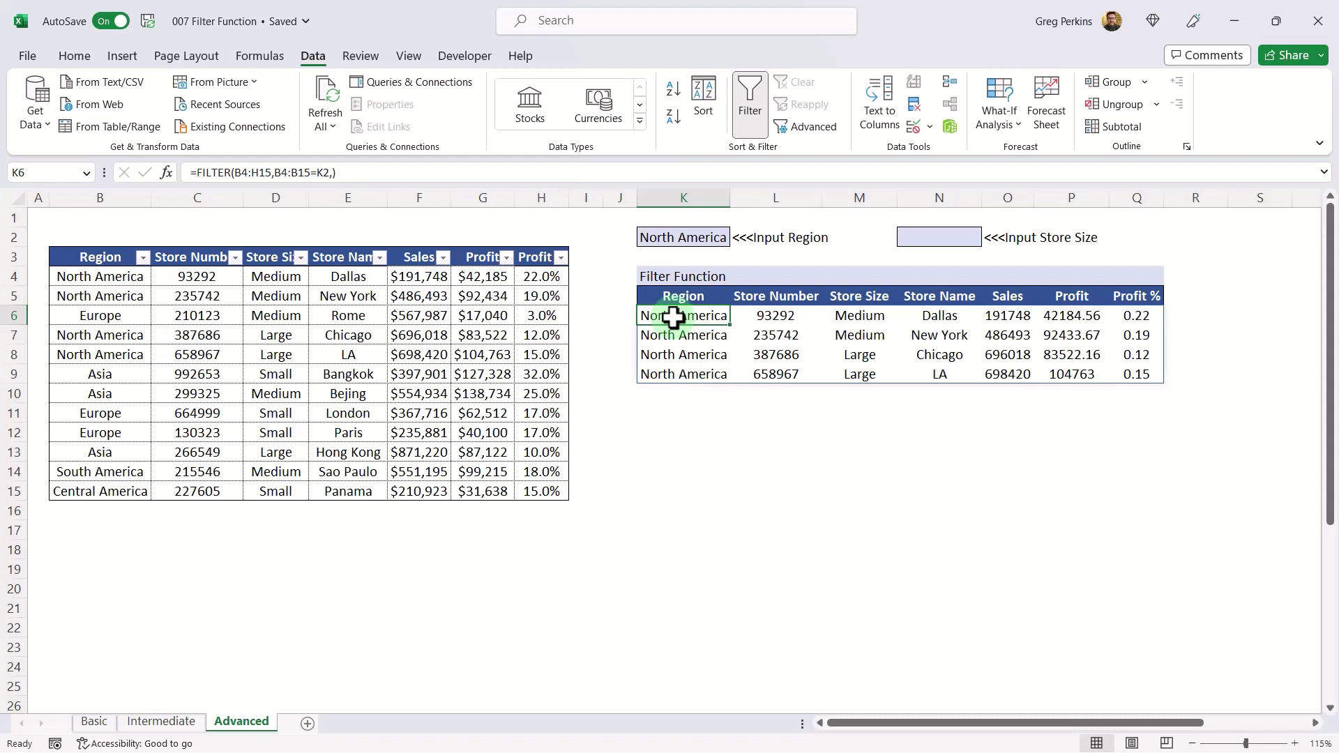
pyautogui.press('Delete')
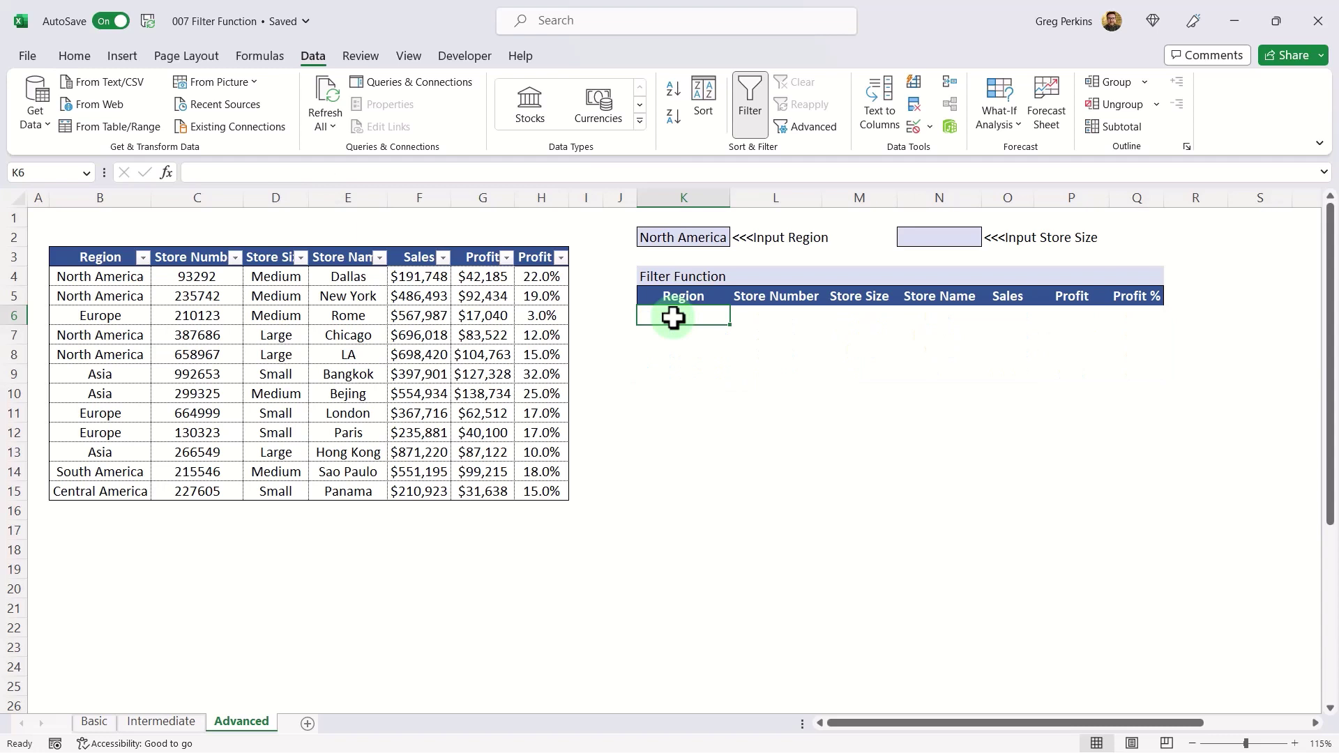
pyautogui.click(946, 237)
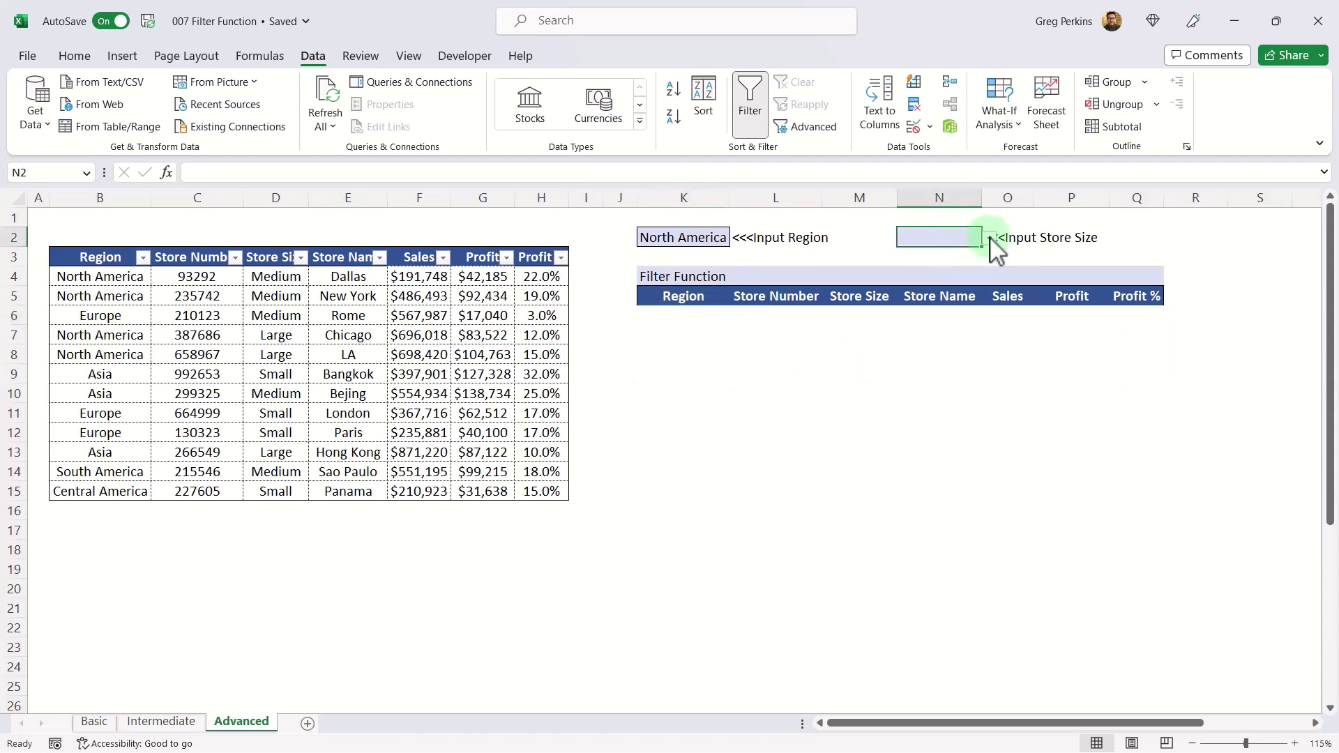
pyautogui.click(991, 238)
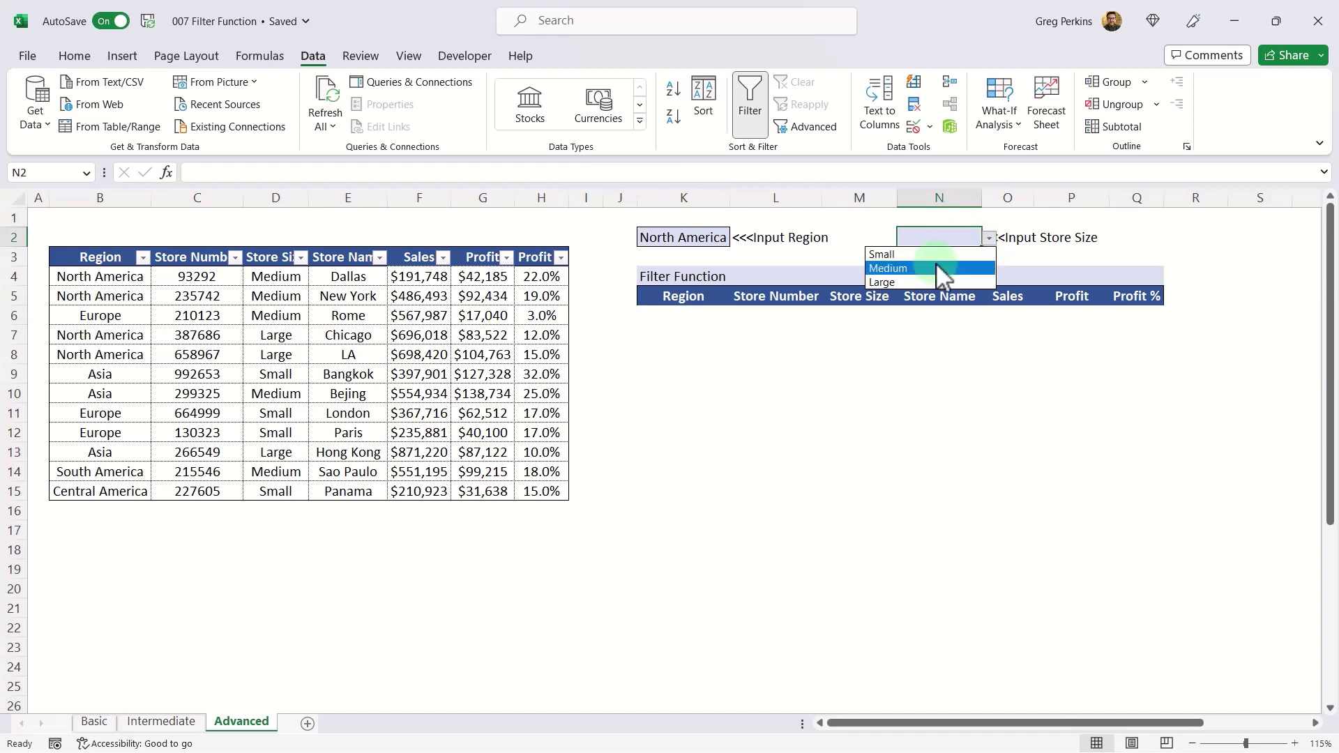
pyautogui.click(935, 265)
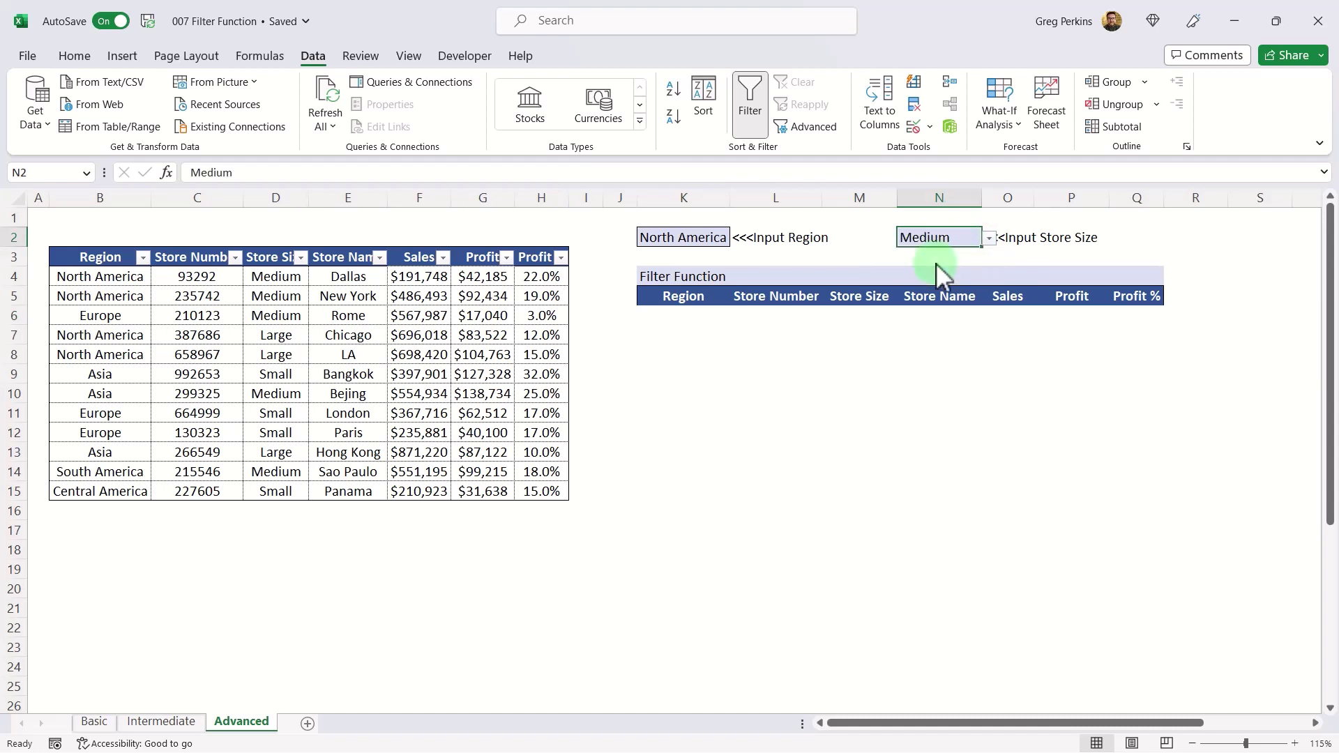
# Start a formula in K6 with =FILTER(B4:H15,B4:B15=K2 to match the table's regions against the input region.
pyautogui.click(680, 316)
pyautogui.write('=fil')
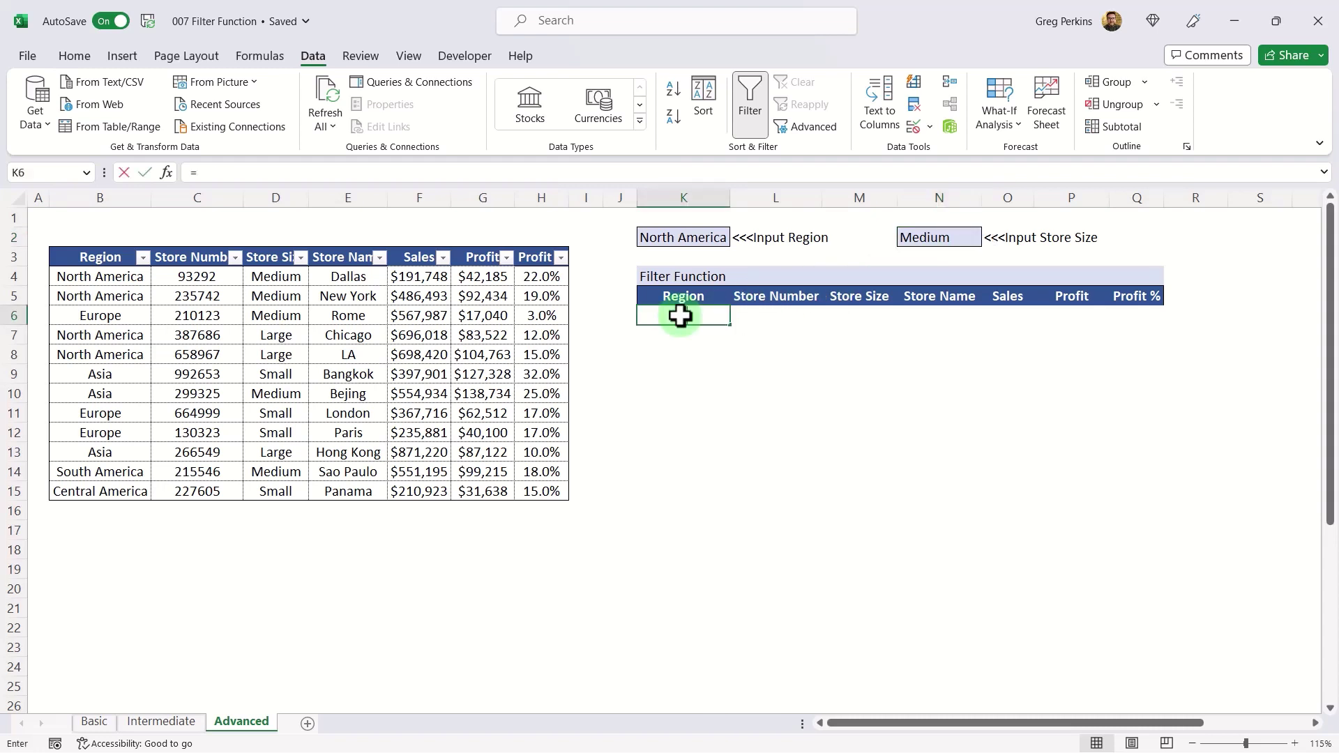
pyautogui.press('Tab')
pyautogui.moveTo(96, 274); pyautogui.dragTo(537, 488)
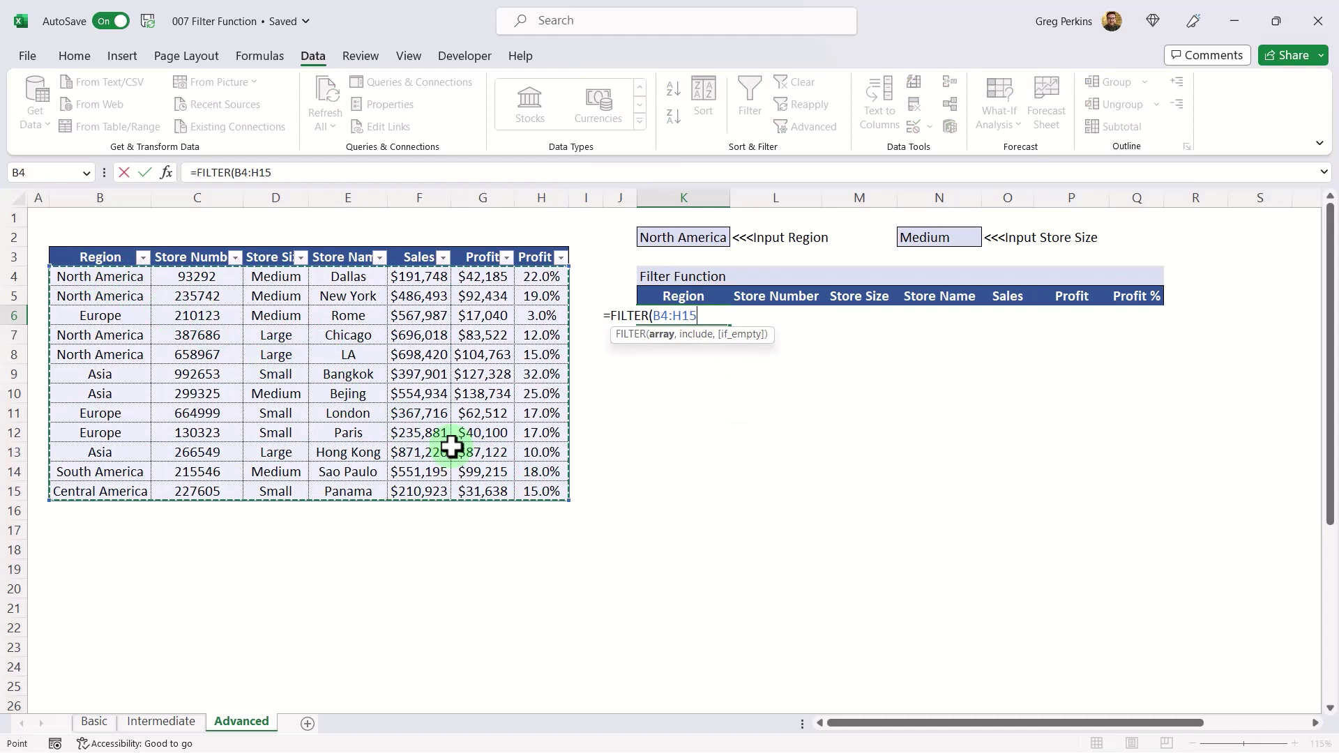
pyautogui.write(',')
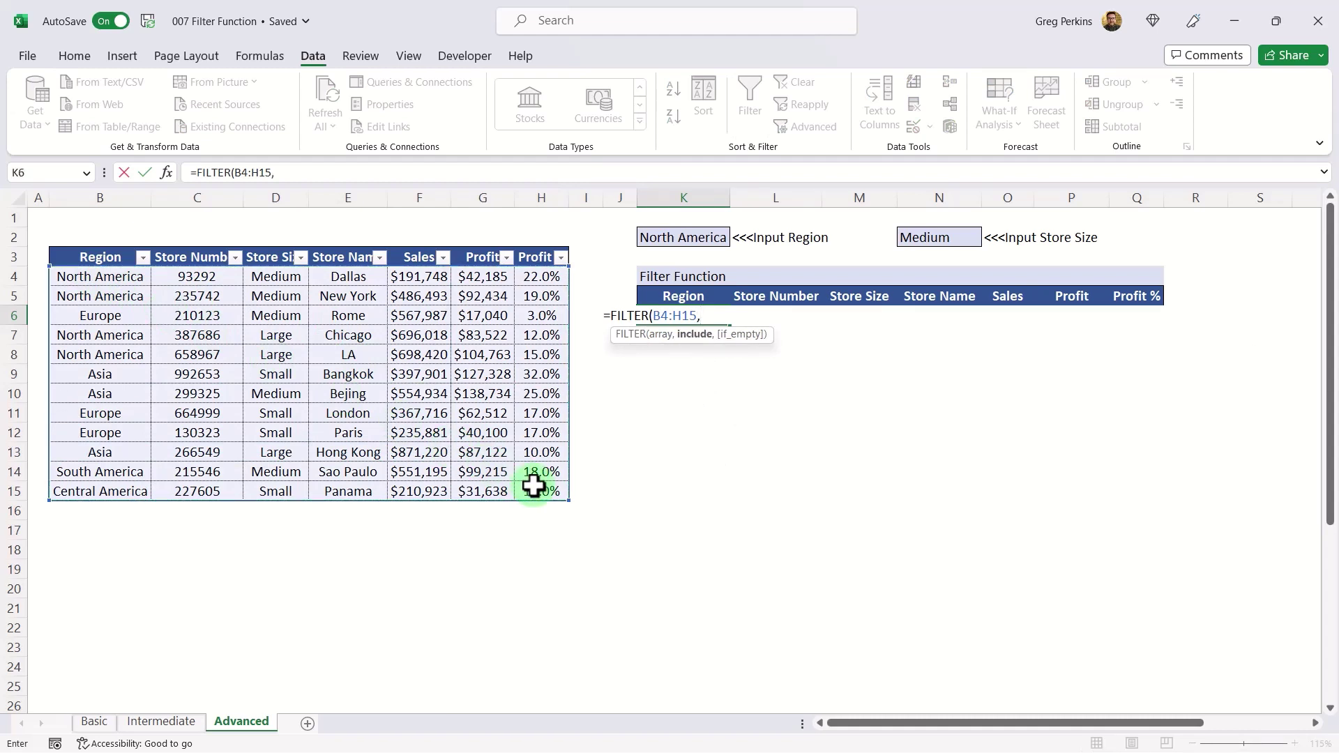
pyautogui.moveTo(126, 276); pyautogui.dragTo(122, 493)
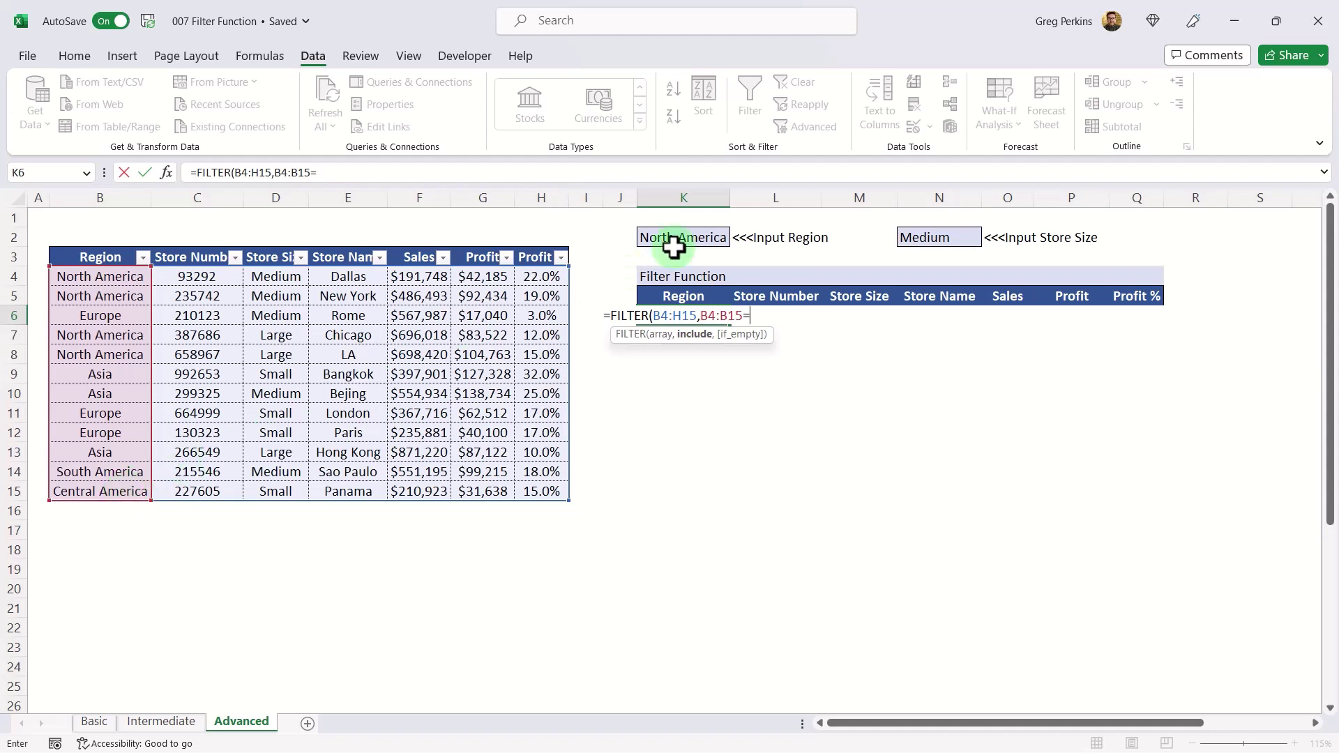
pyautogui.write('=')
pyautogui.click(696, 236)
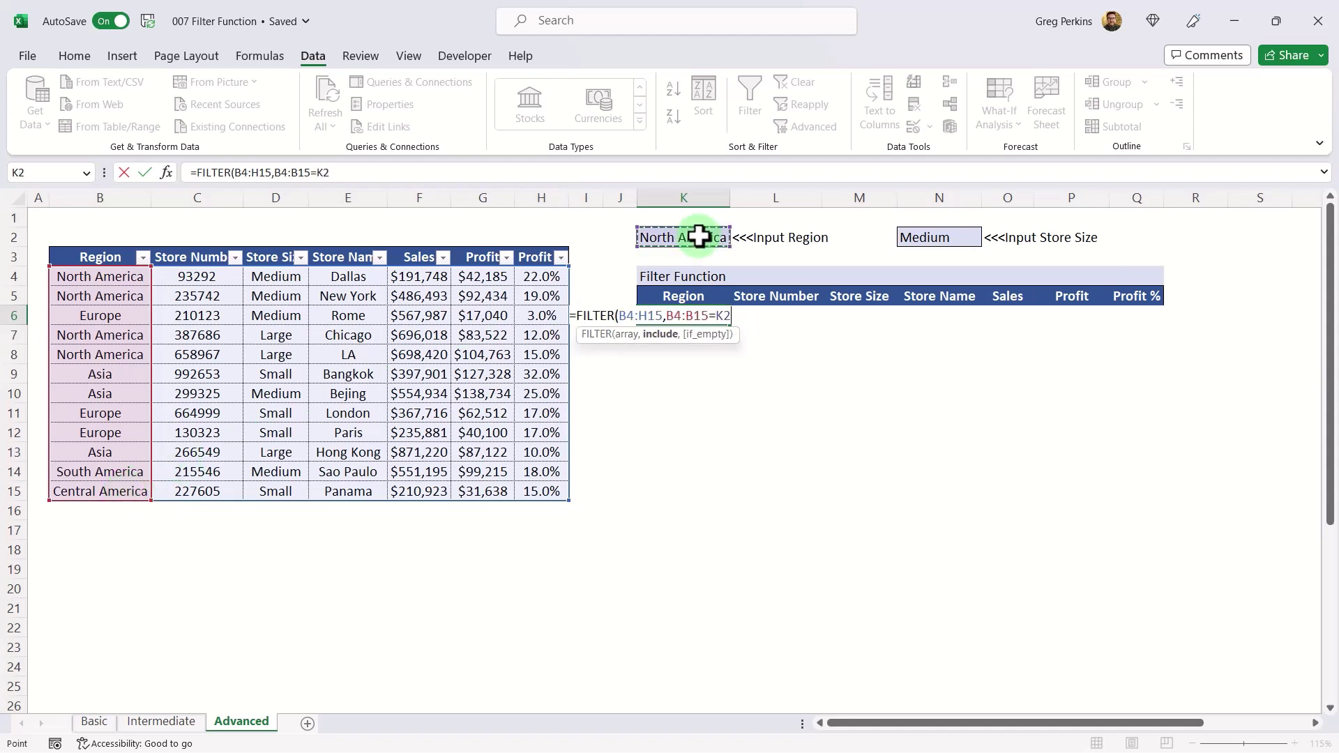
# Extend the K6 formula with an AND condition on store size and enter it as =FILTER(B4:H15,(B4:B15=K2)*(D4:D15=N2)).
pyautogui.click(272, 173)
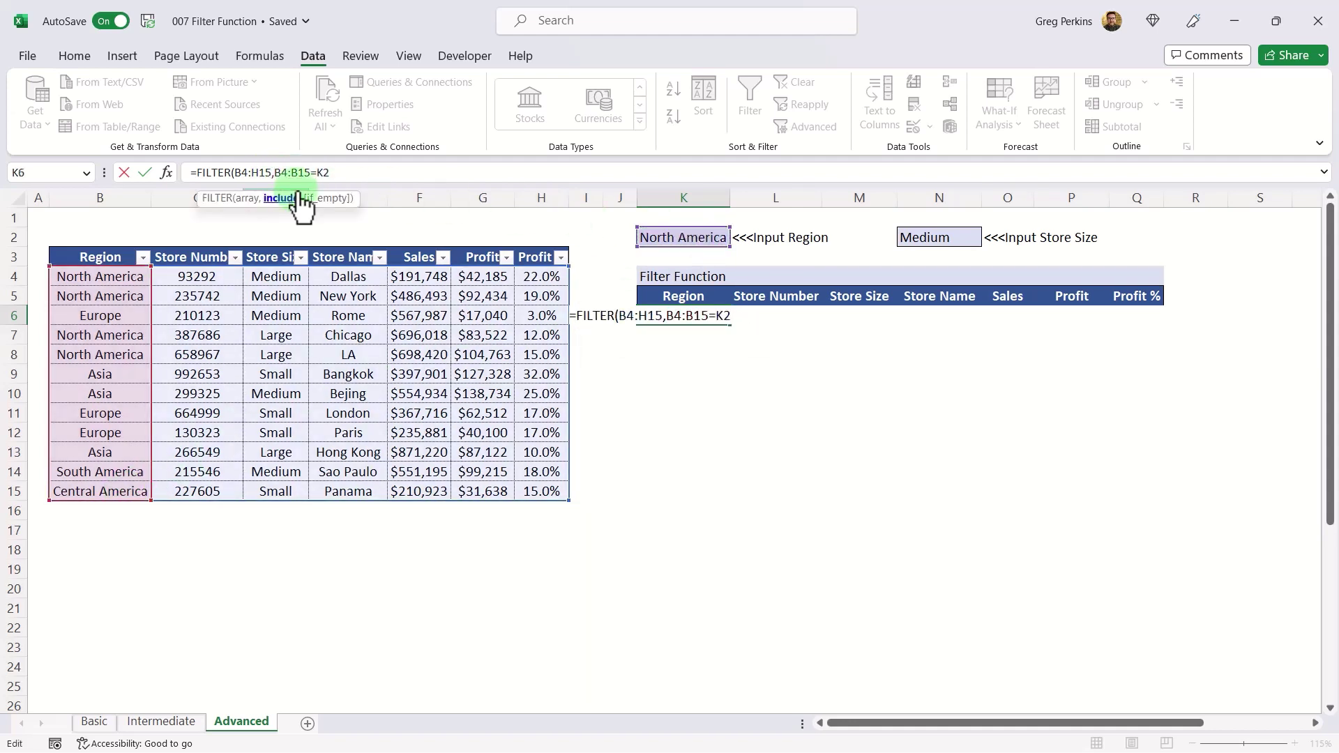
pyautogui.write('(')
pyautogui.click(343, 172)
pyautogui.write(')*')
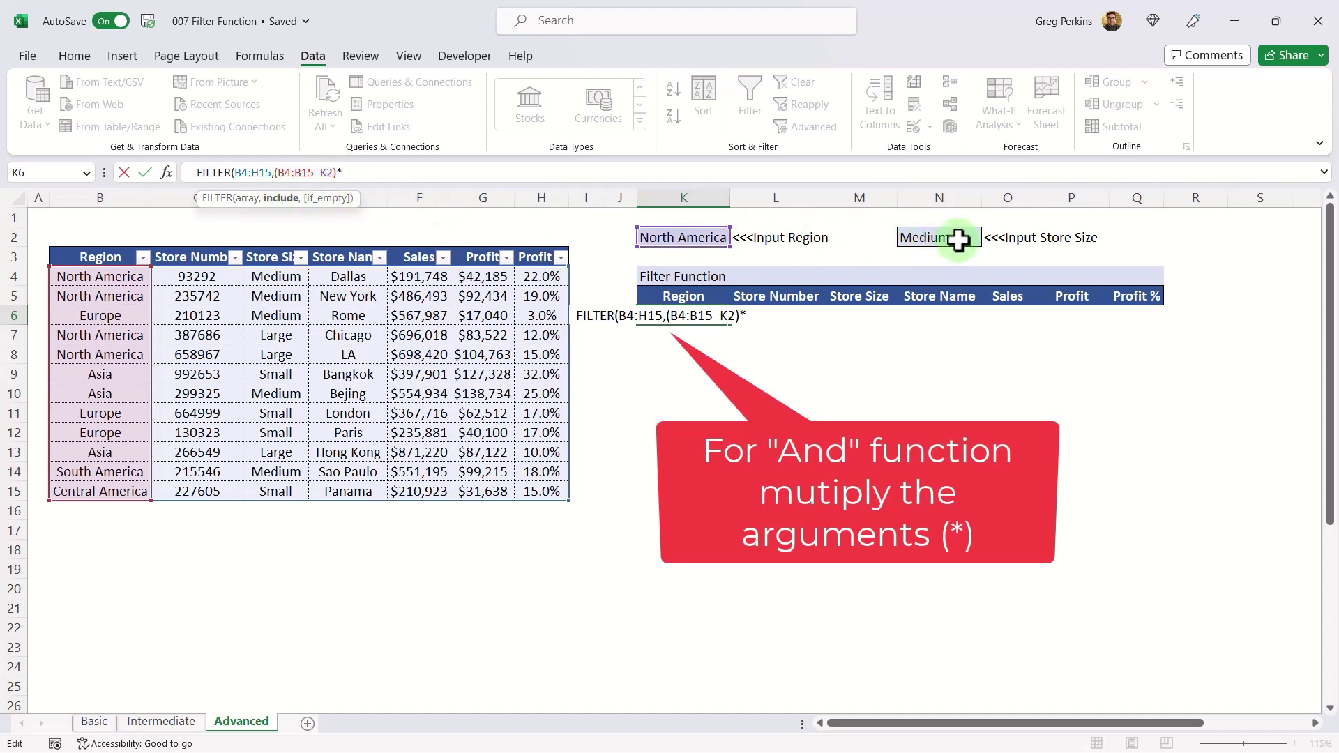
pyautogui.write('(')
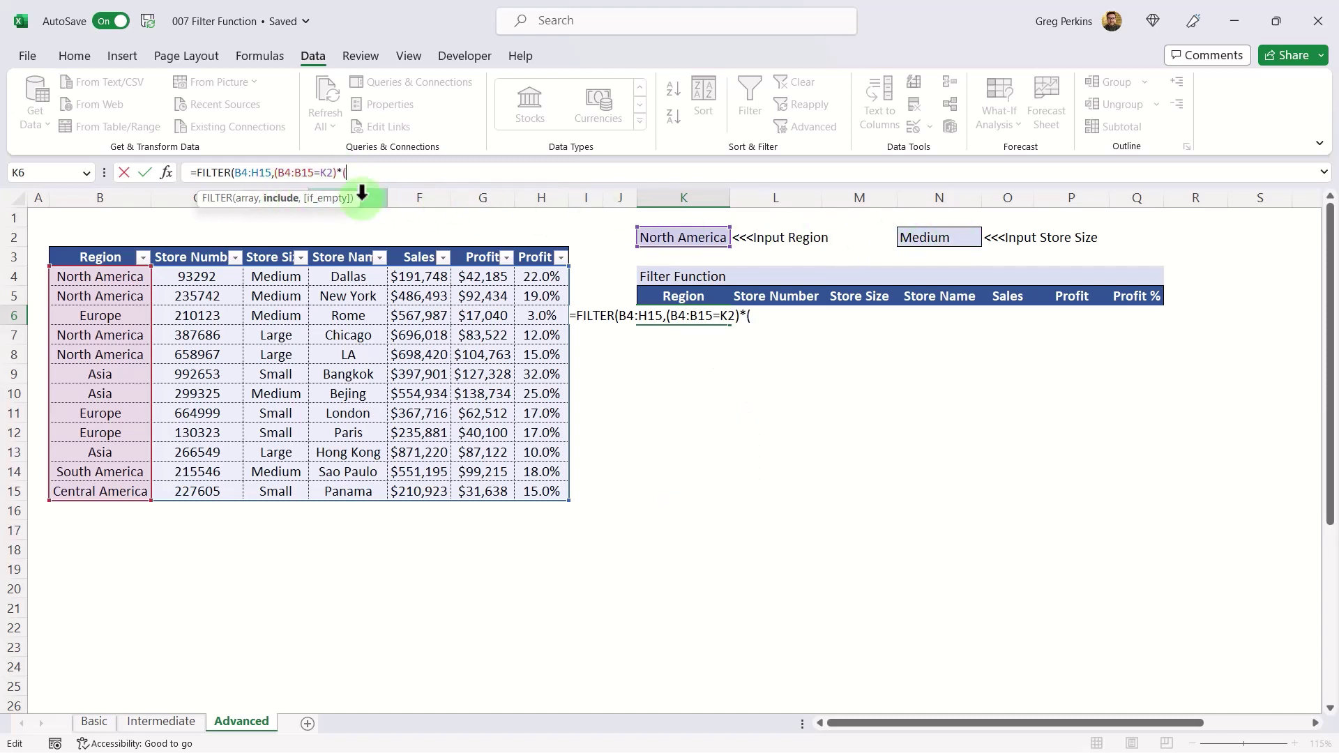
pyautogui.moveTo(276, 276); pyautogui.dragTo(274, 480)
pyautogui.write('=')
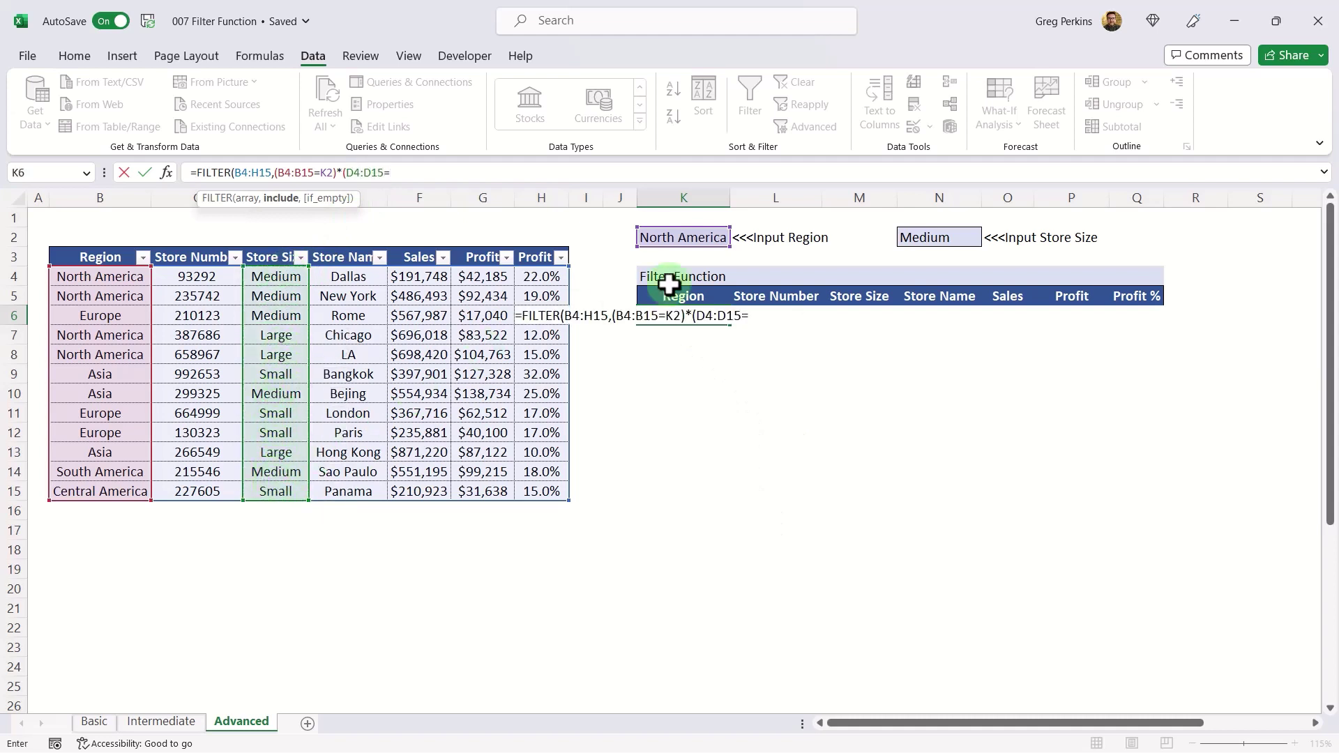
pyautogui.click(937, 237)
pyautogui.write('))')
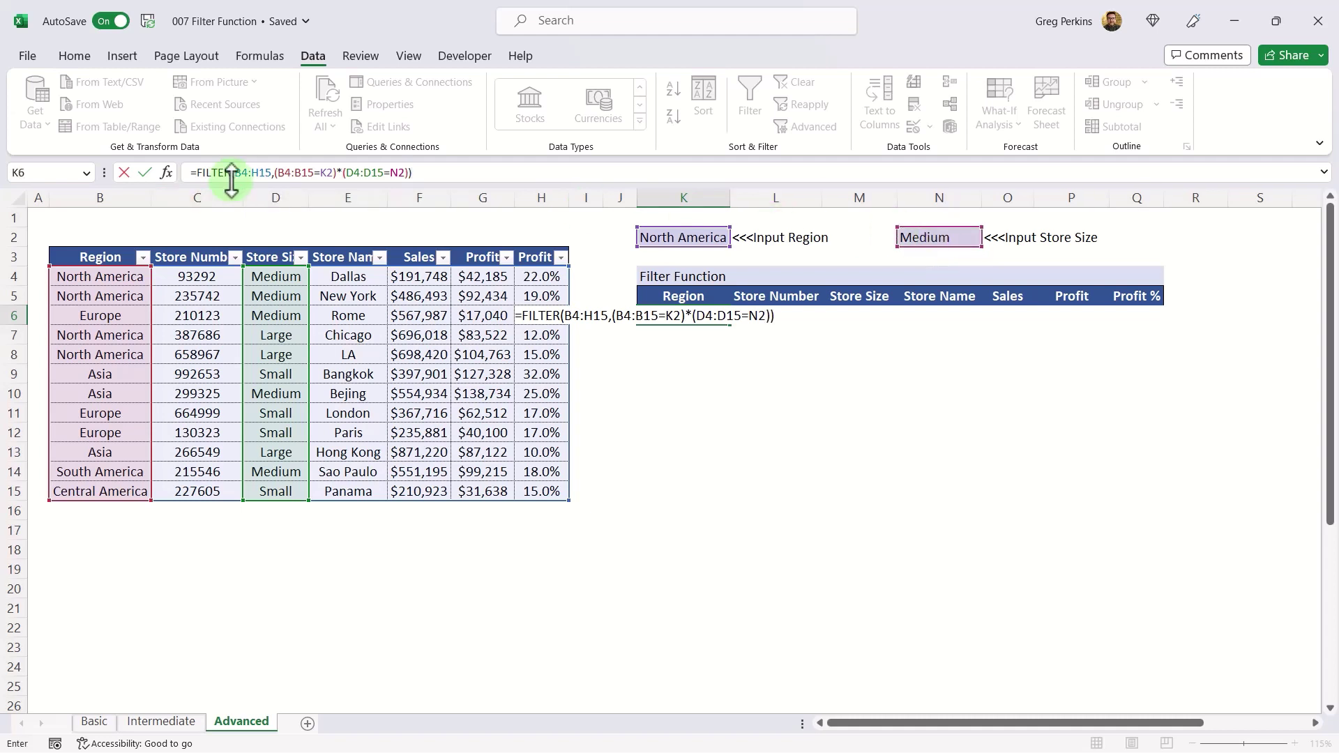
pyautogui.press('Return')
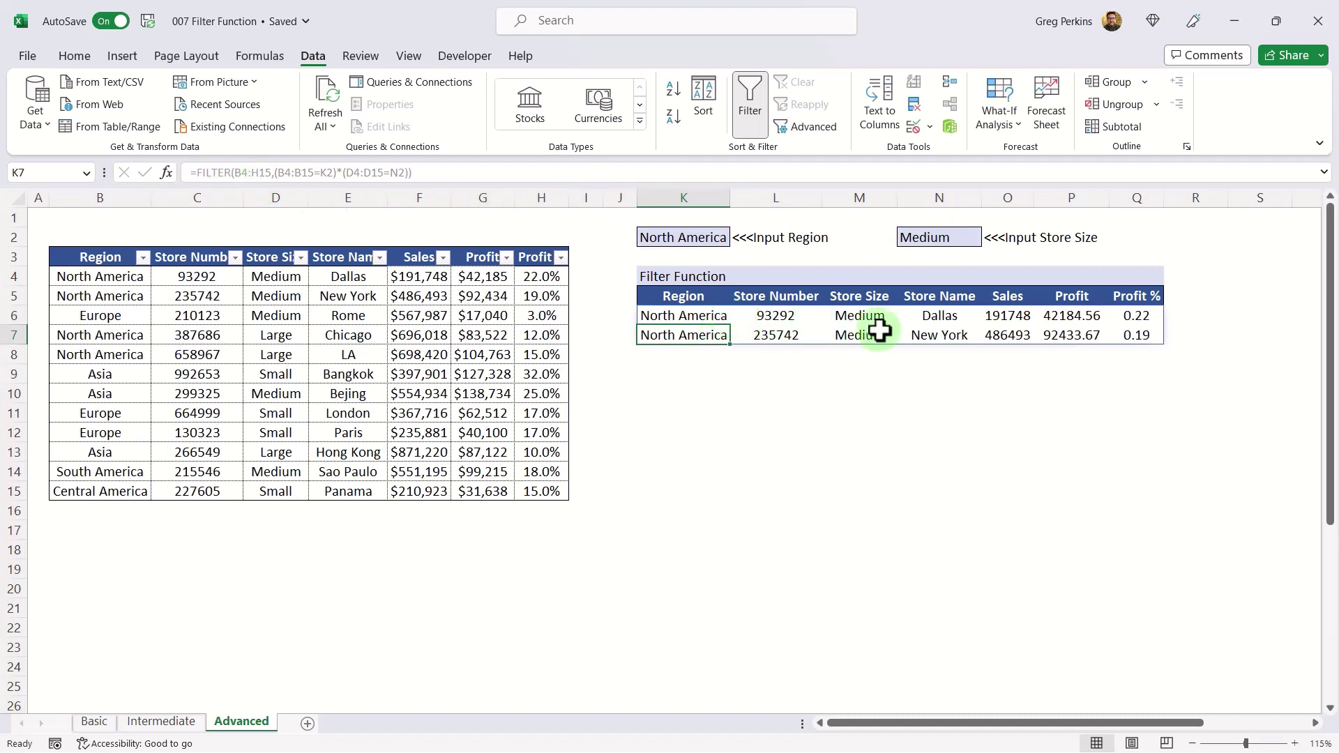
# Delete the AND formula from K6 and start a new one there with =FILTER(B4:H15,B4:B15=K2.
pyautogui.press('Up')
pyautogui.press('Delete')
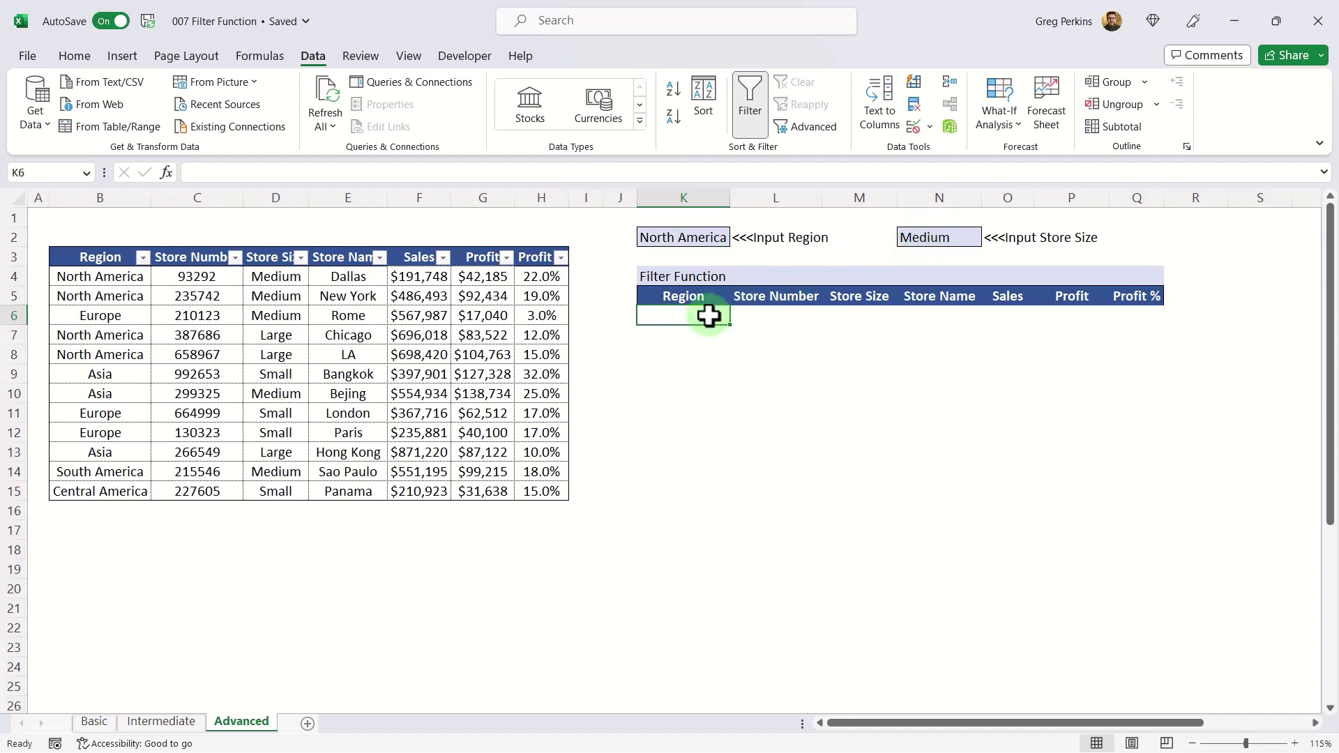
pyautogui.write('=FI')
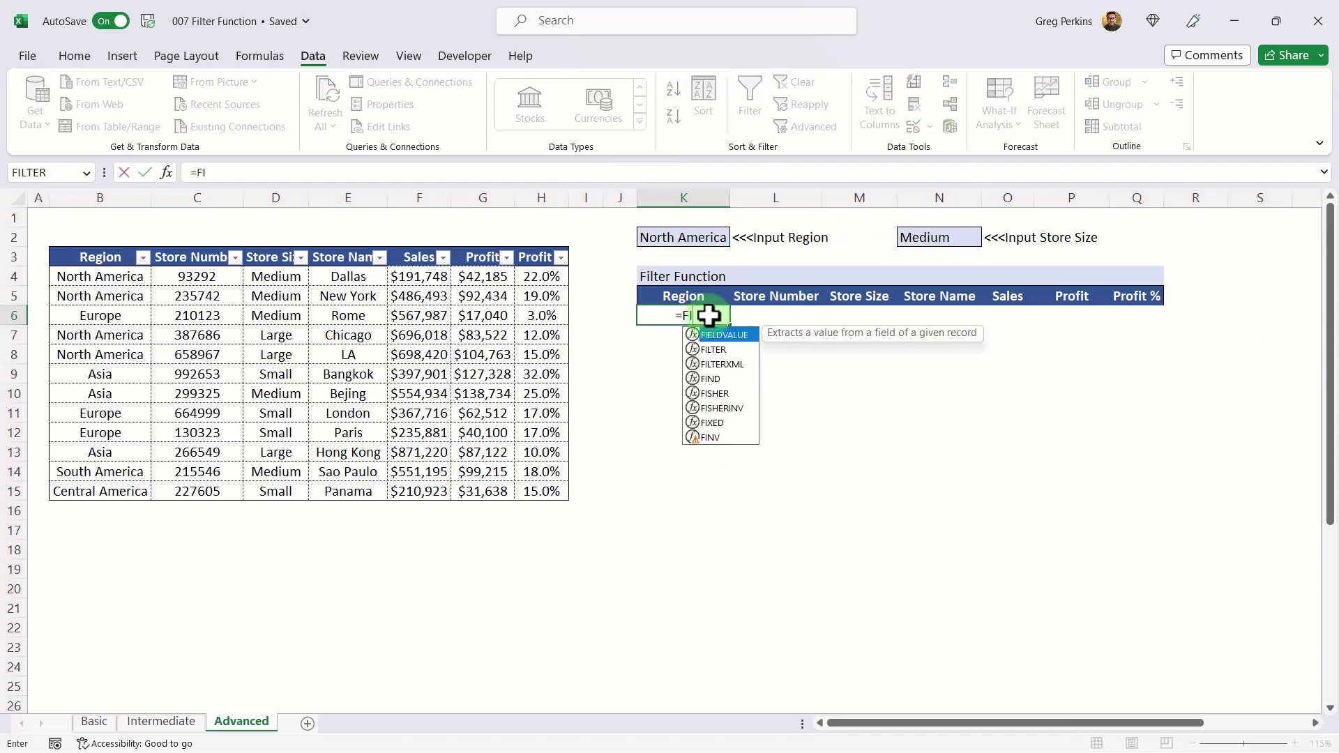
pyautogui.write('LTER(')
pyautogui.moveTo(104, 276); pyautogui.dragTo(528, 489)
pyautogui.write(',')
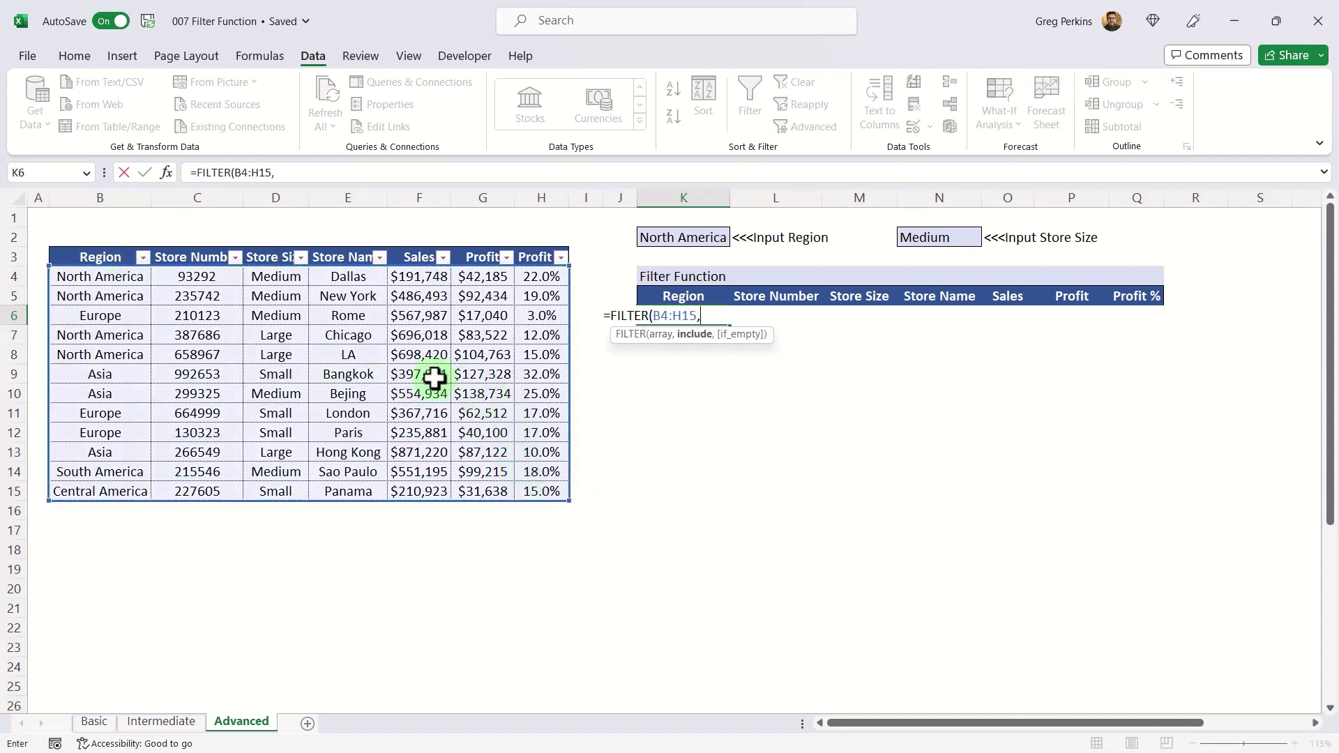
pyautogui.moveTo(124, 276); pyautogui.dragTo(101, 486)
pyautogui.write('=')
pyautogui.click(694, 236)
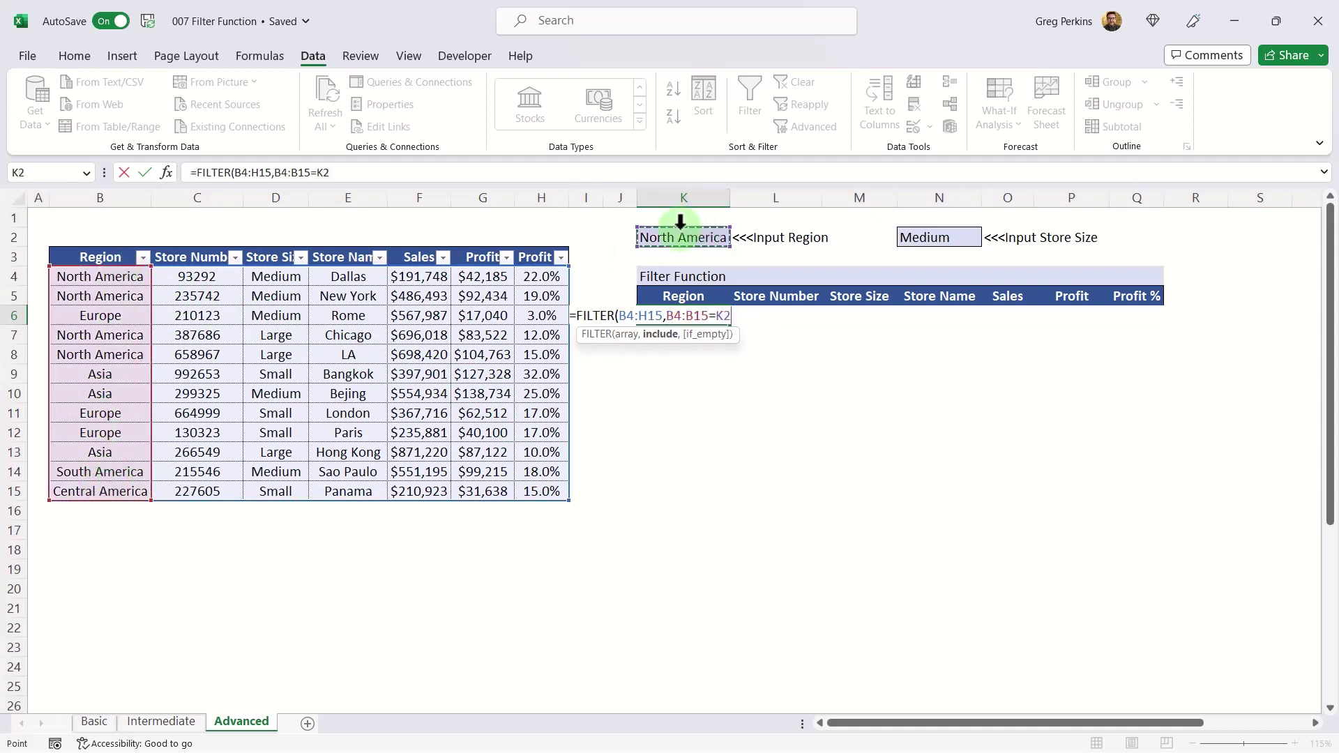
# Add an OR condition on store size to the K6 formula and enter it as =FILTER(B4:H15,(B4:B15=K2)+(D4:D15=N2)).
pyautogui.click(272, 173)
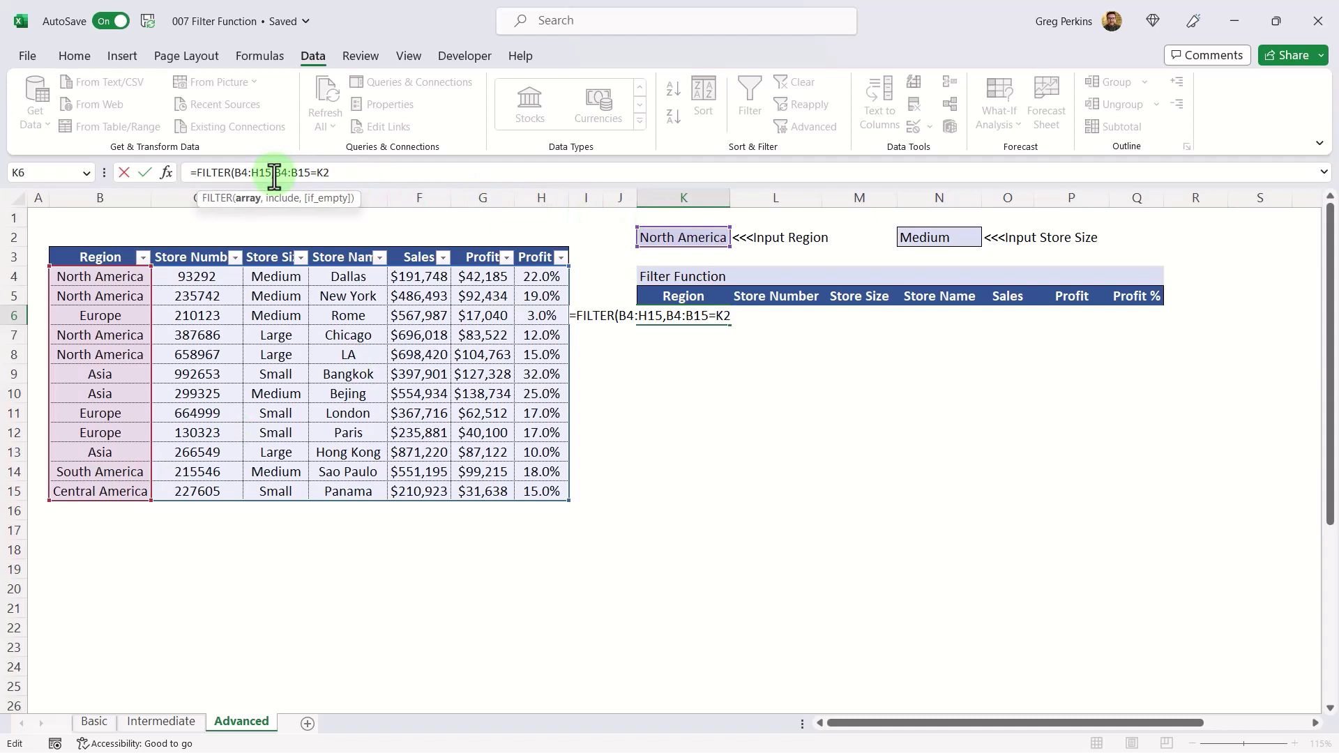
pyautogui.write('(')
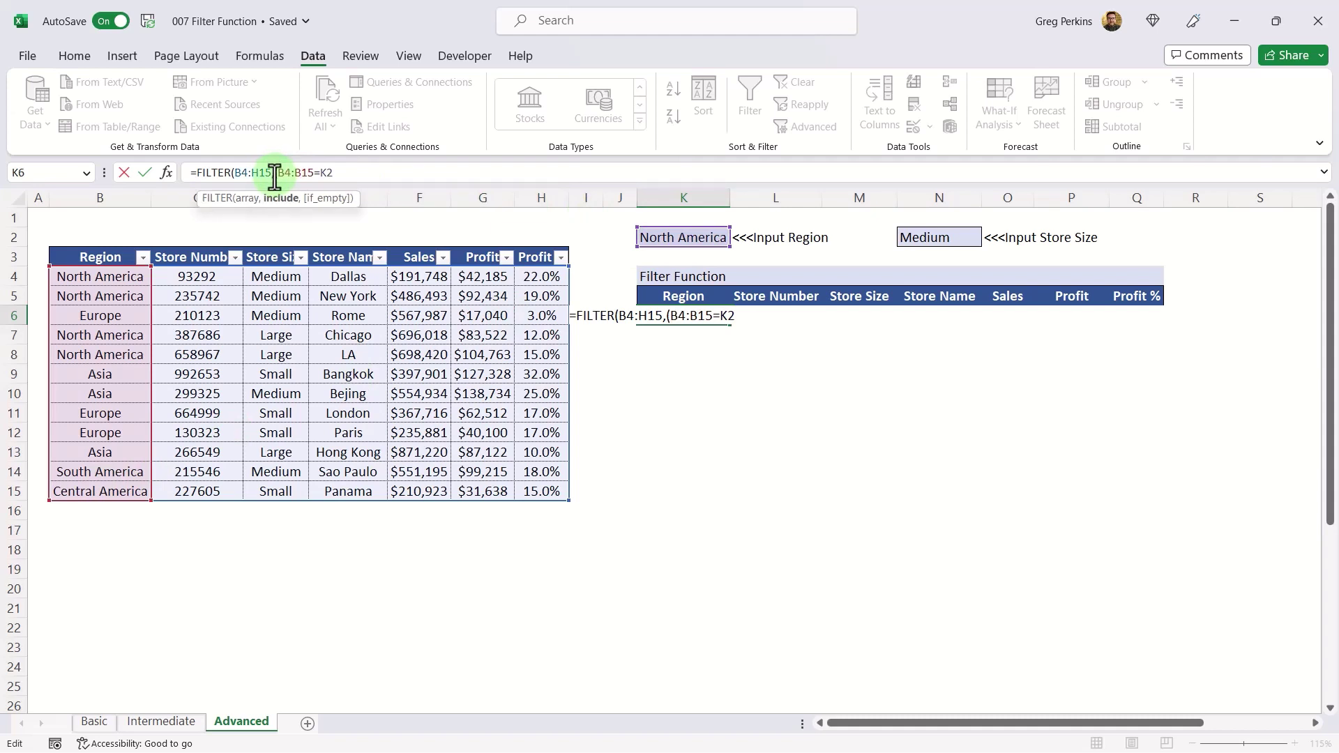
pyautogui.click(343, 174)
pyautogui.write(')')
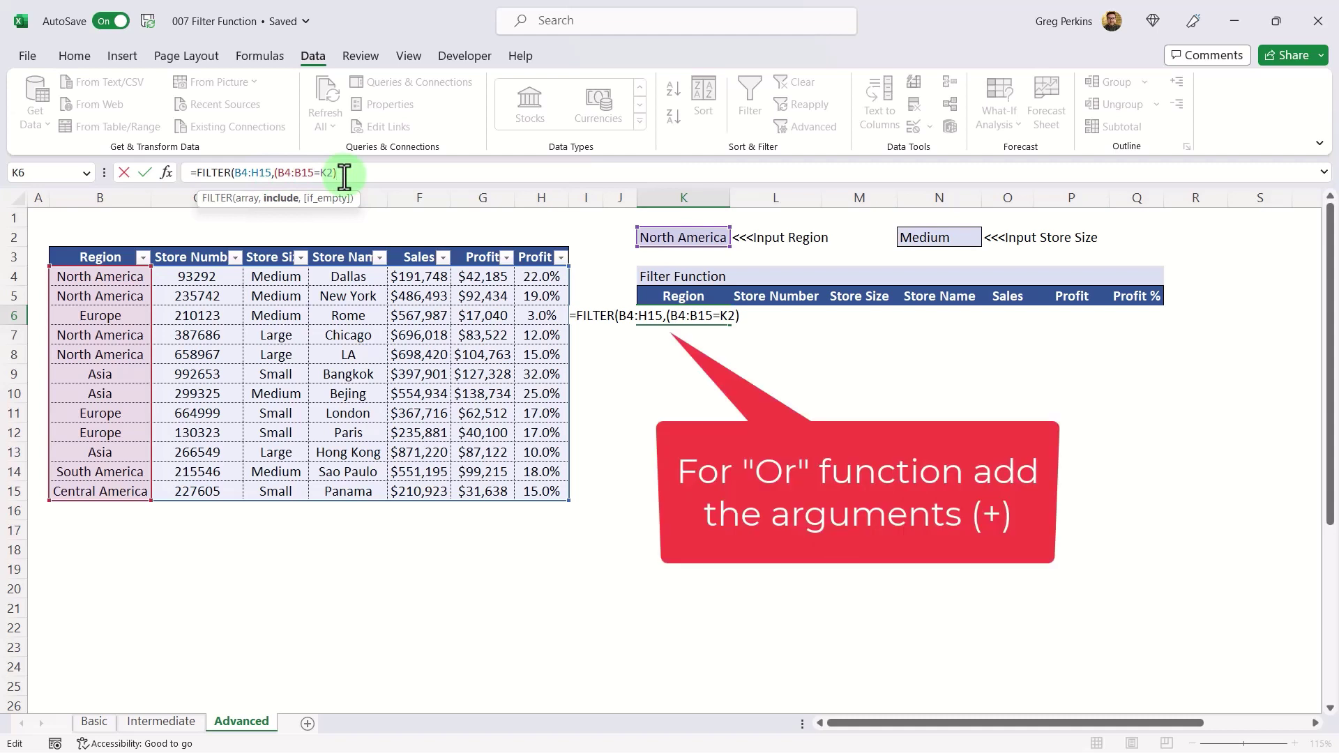
pyautogui.write('+(')
pyautogui.moveTo(276, 277); pyautogui.dragTo(276, 472)
pyautogui.hotkey('shift', 'Down')
pyautogui.write('=')
pyautogui.click(935, 239)
pyautogui.write(')')
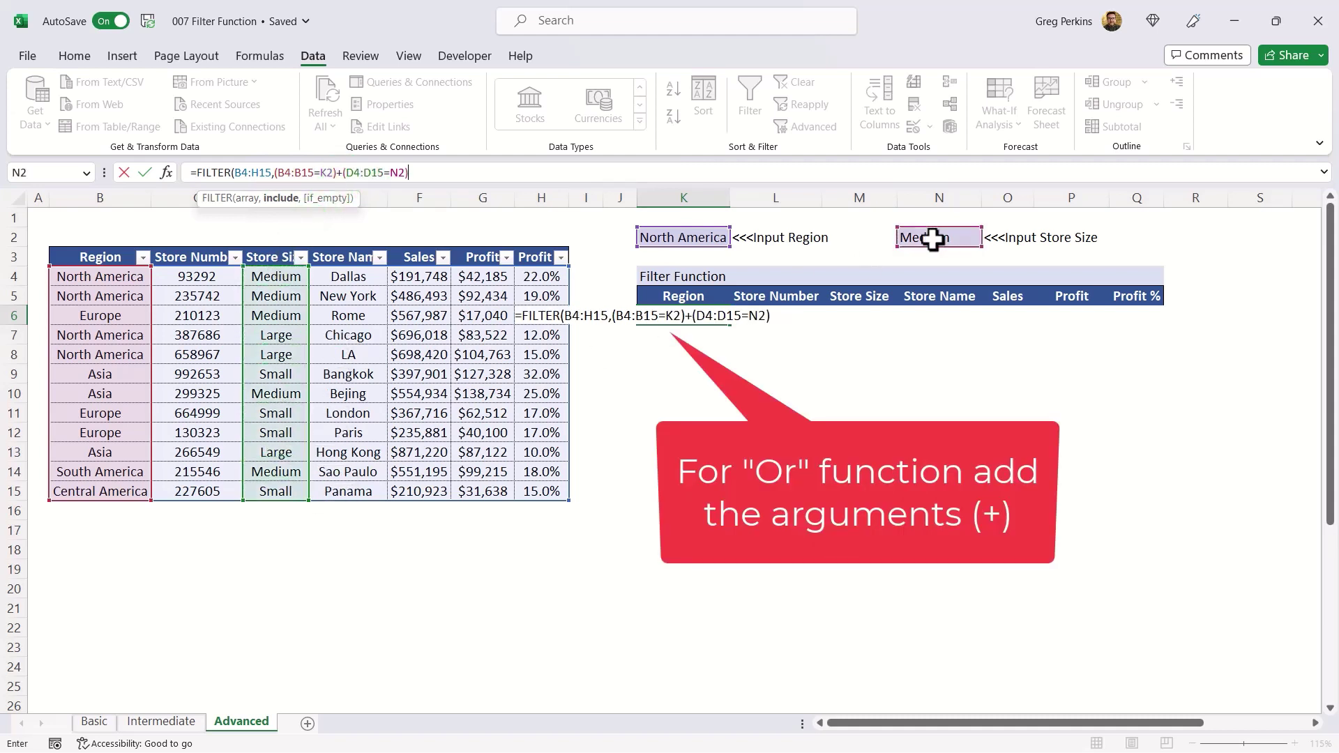
pyautogui.write(')')
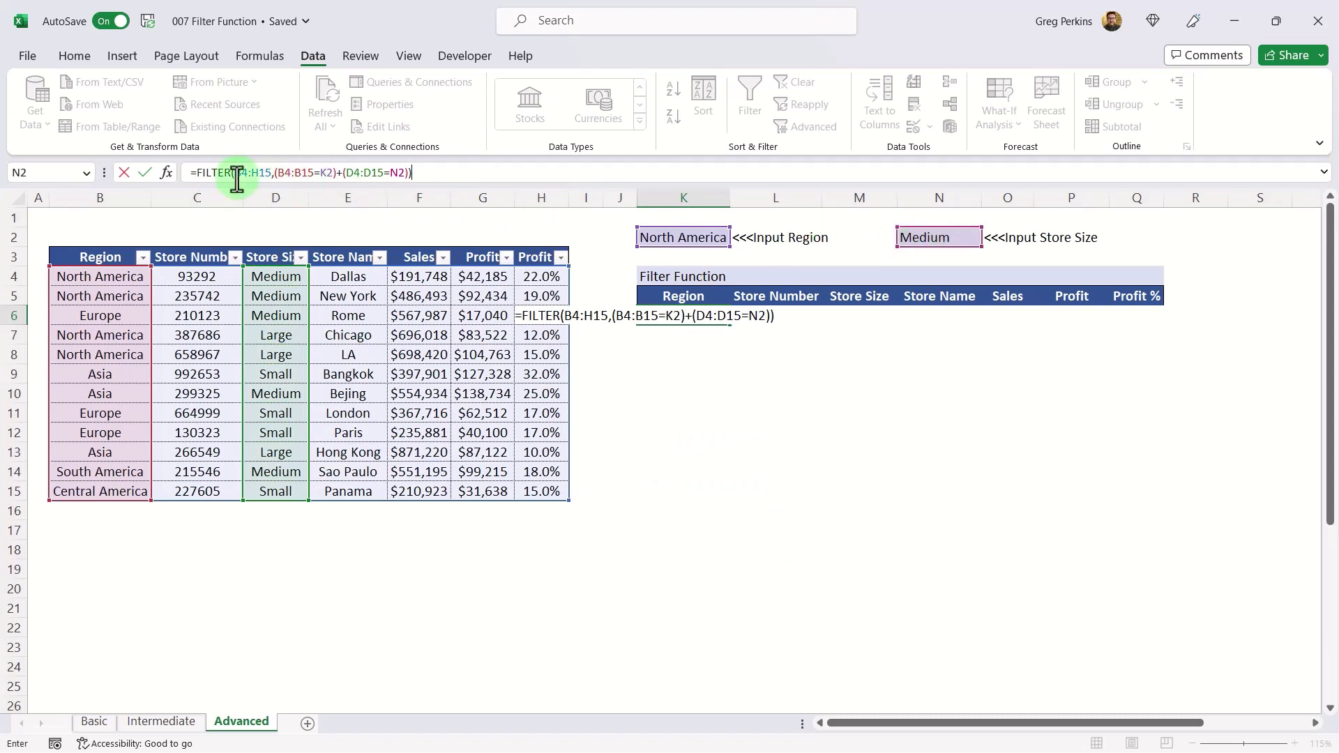
pyautogui.press('Return')
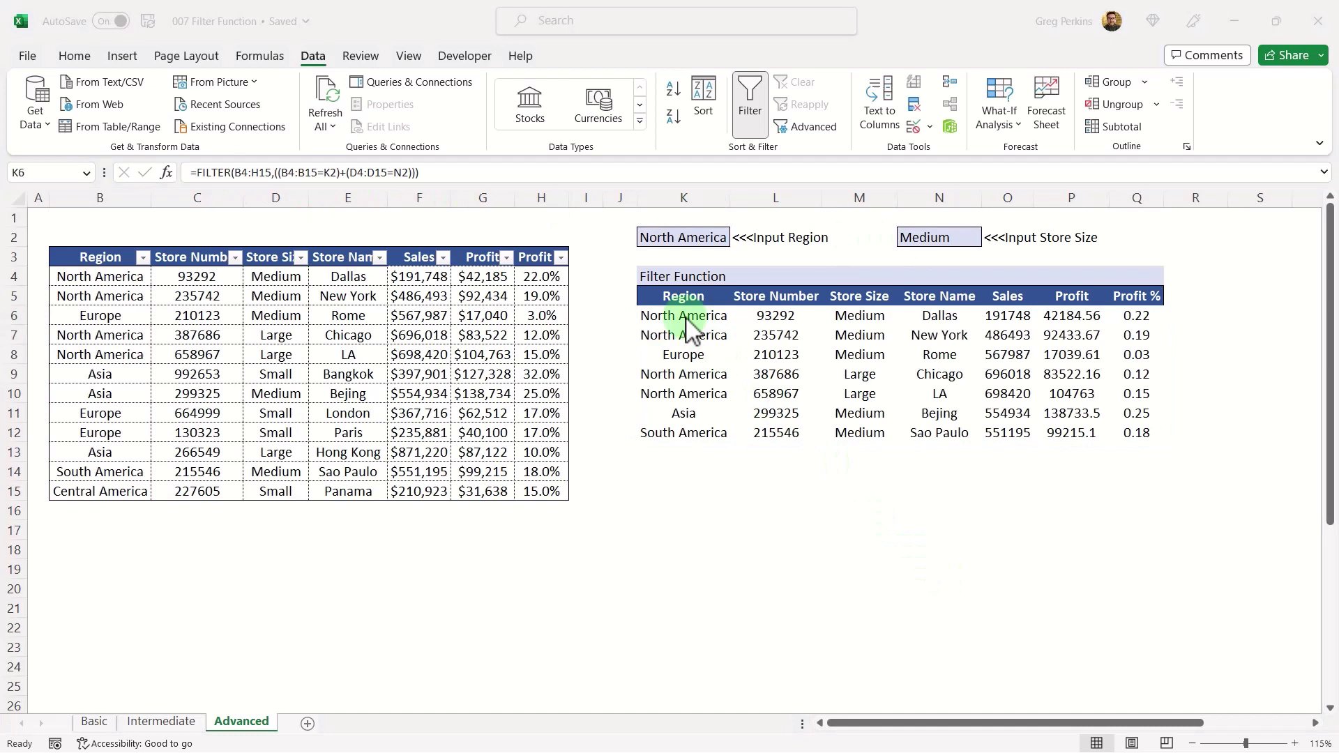
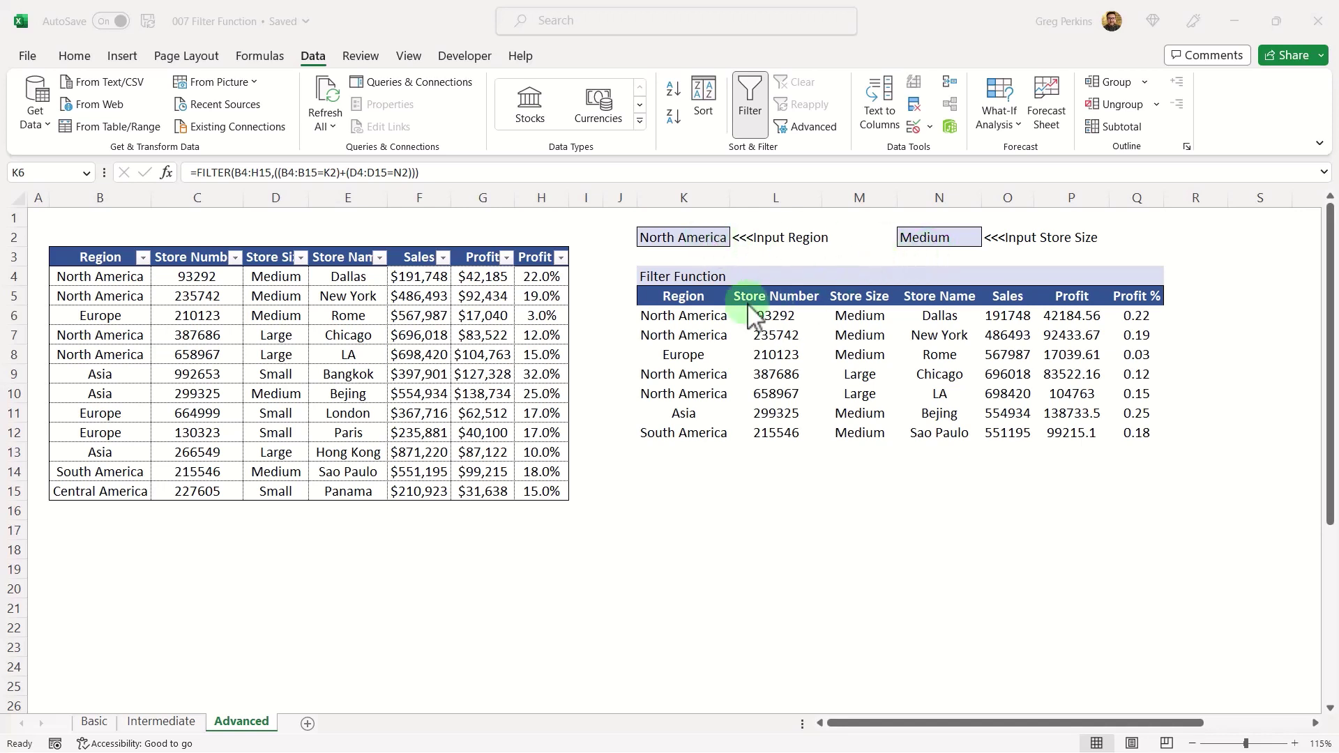
# Delete the FILTER formula from K6, and copy the Store Number header to K11 and the Store Name header to L11.
pyautogui.click(683, 317)
pyautogui.press('Delete')
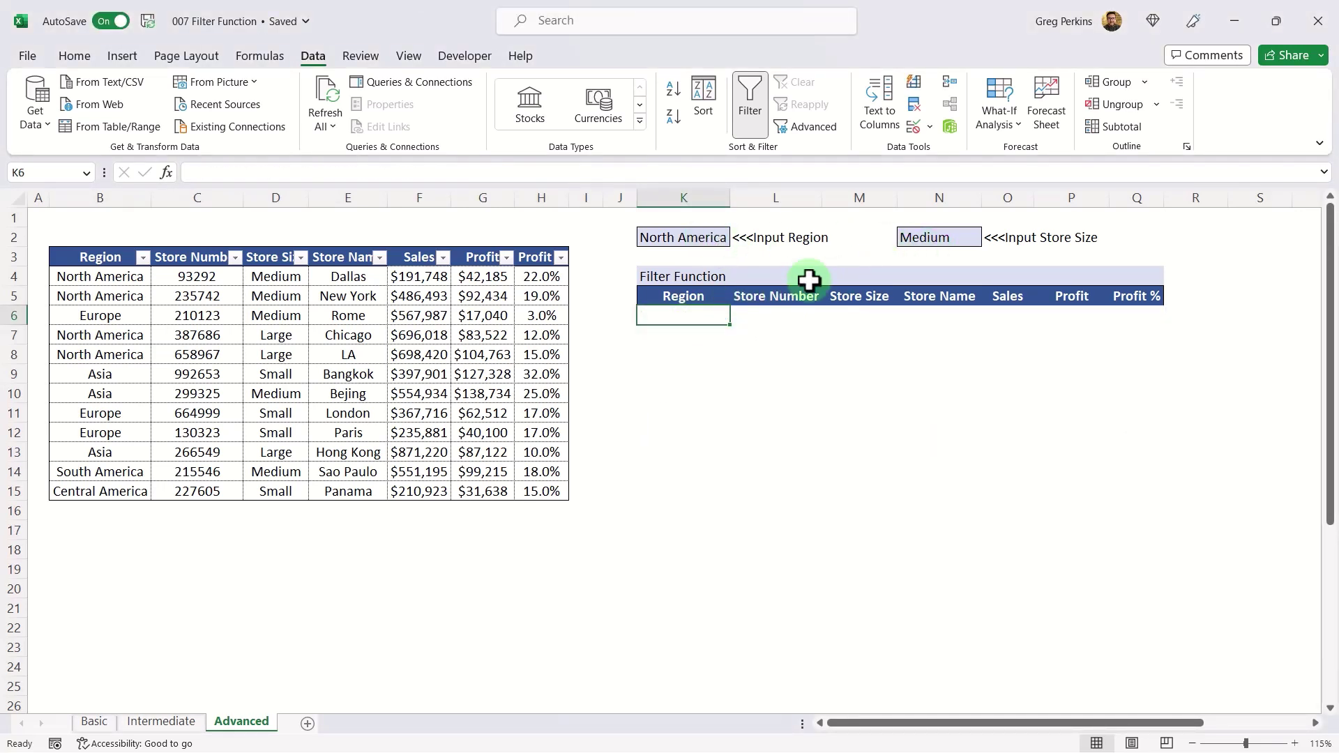
pyautogui.click(781, 297)
pyautogui.hotkey('ctrl', 'c')
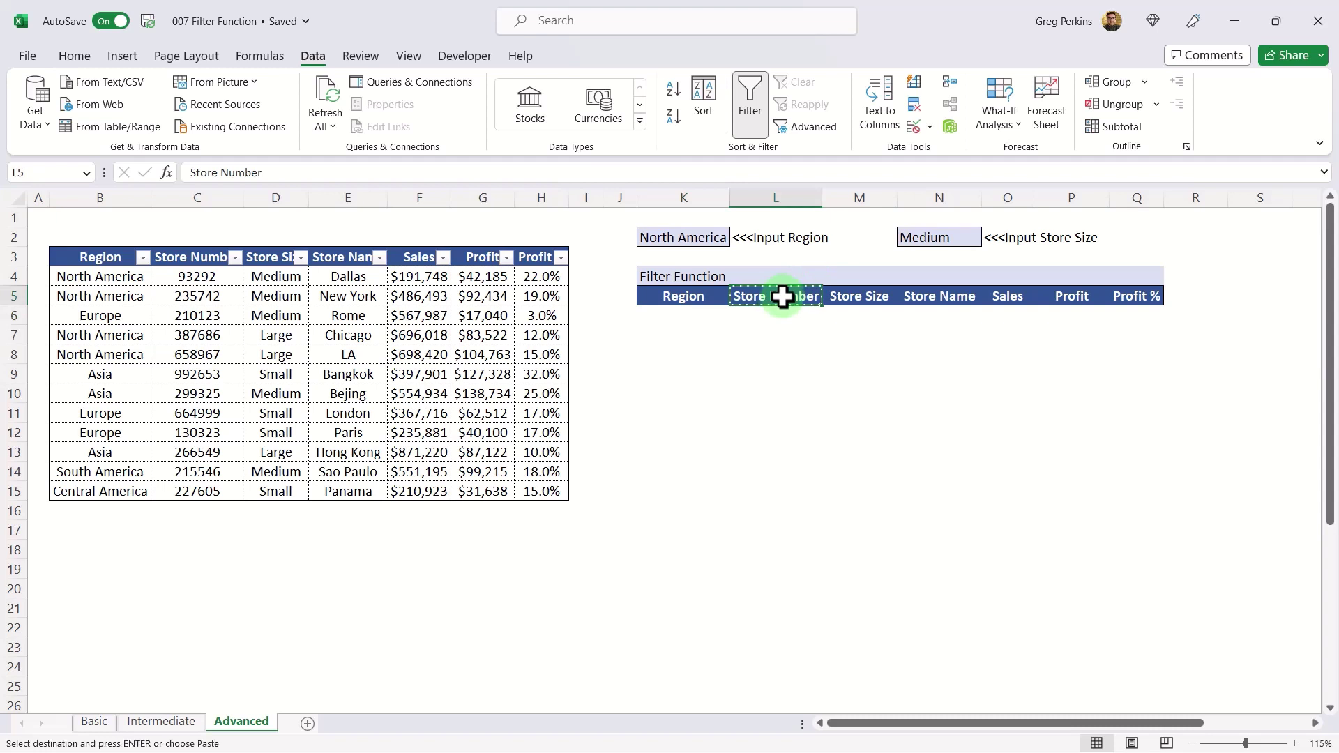
pyautogui.click(705, 415)
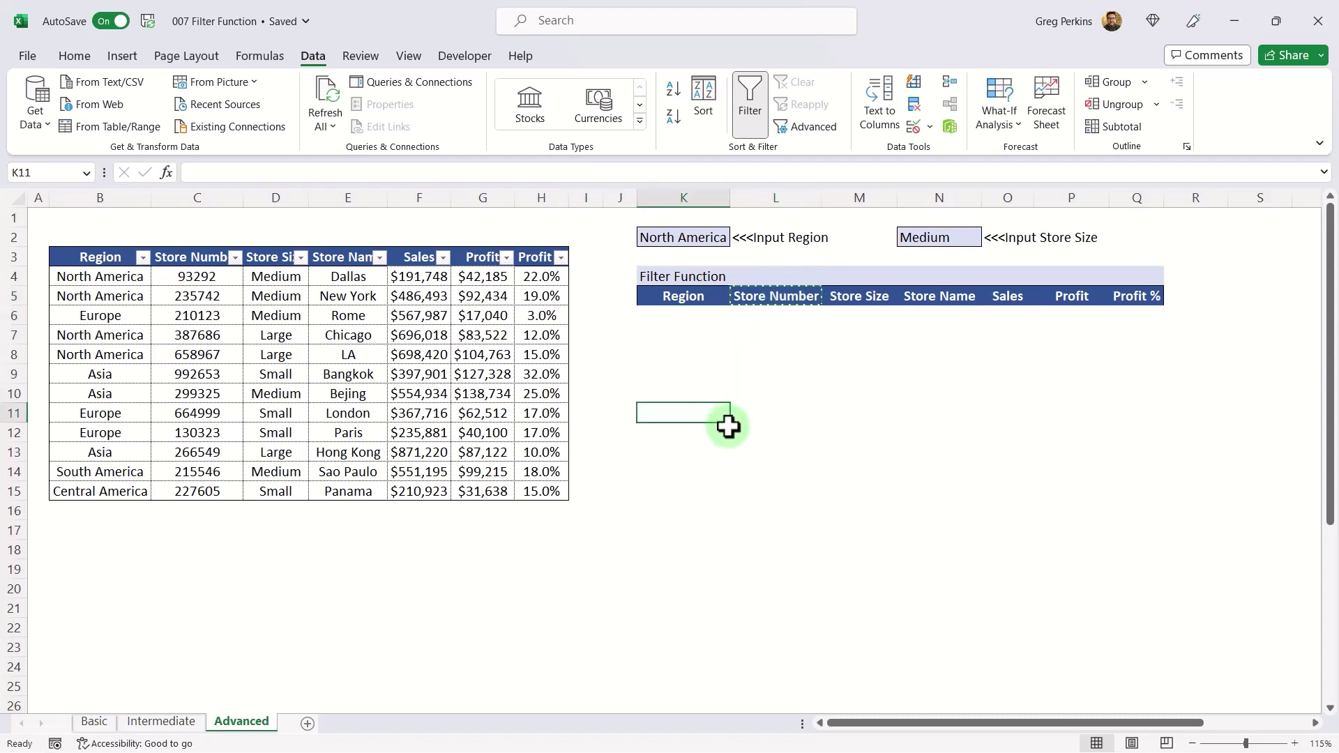
pyautogui.hotkey('ctrl', 'v')
pyautogui.click(919, 300)
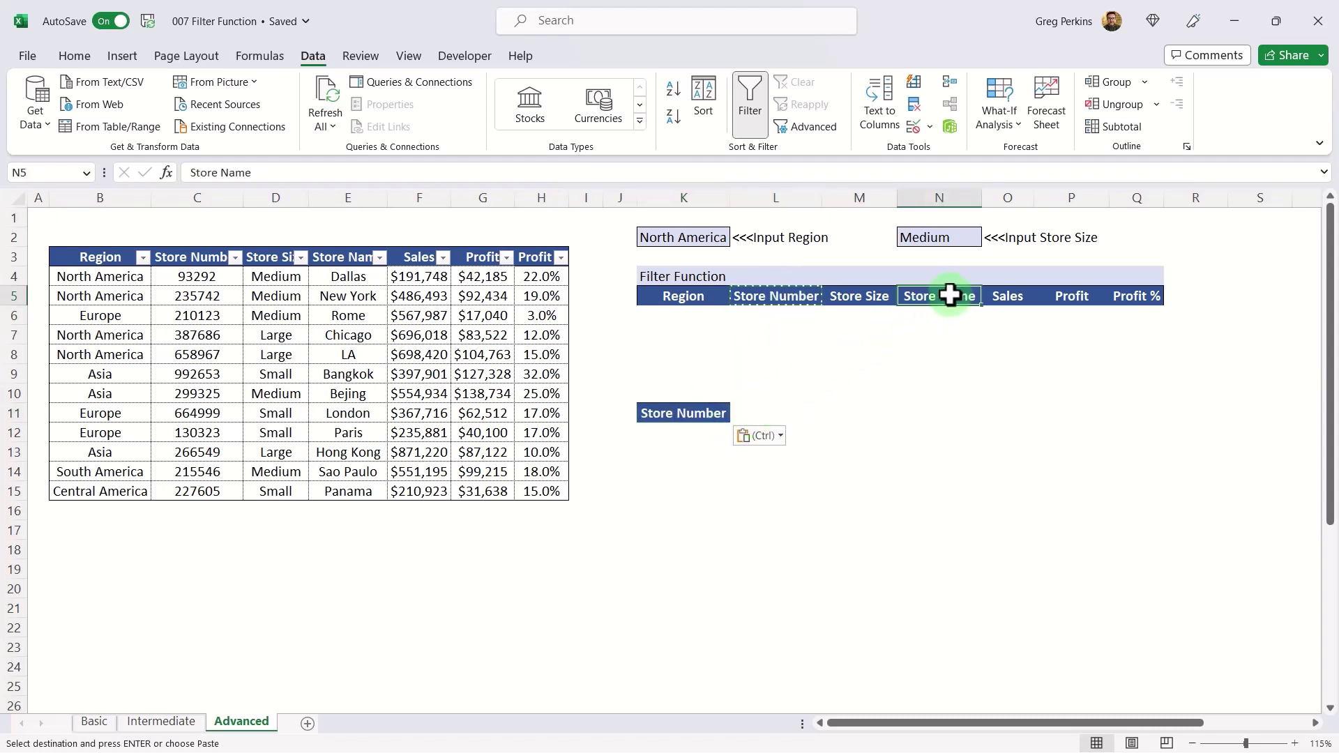
pyautogui.hotkey('ctrl', 'c')
pyautogui.click(767, 412)
pyautogui.hotkey('ctrl', 'v')
# Start a formula in K12 under the copied Store Number header with =FILTER(B4:H15,B4:B15=K2.
pyautogui.click(676, 432)
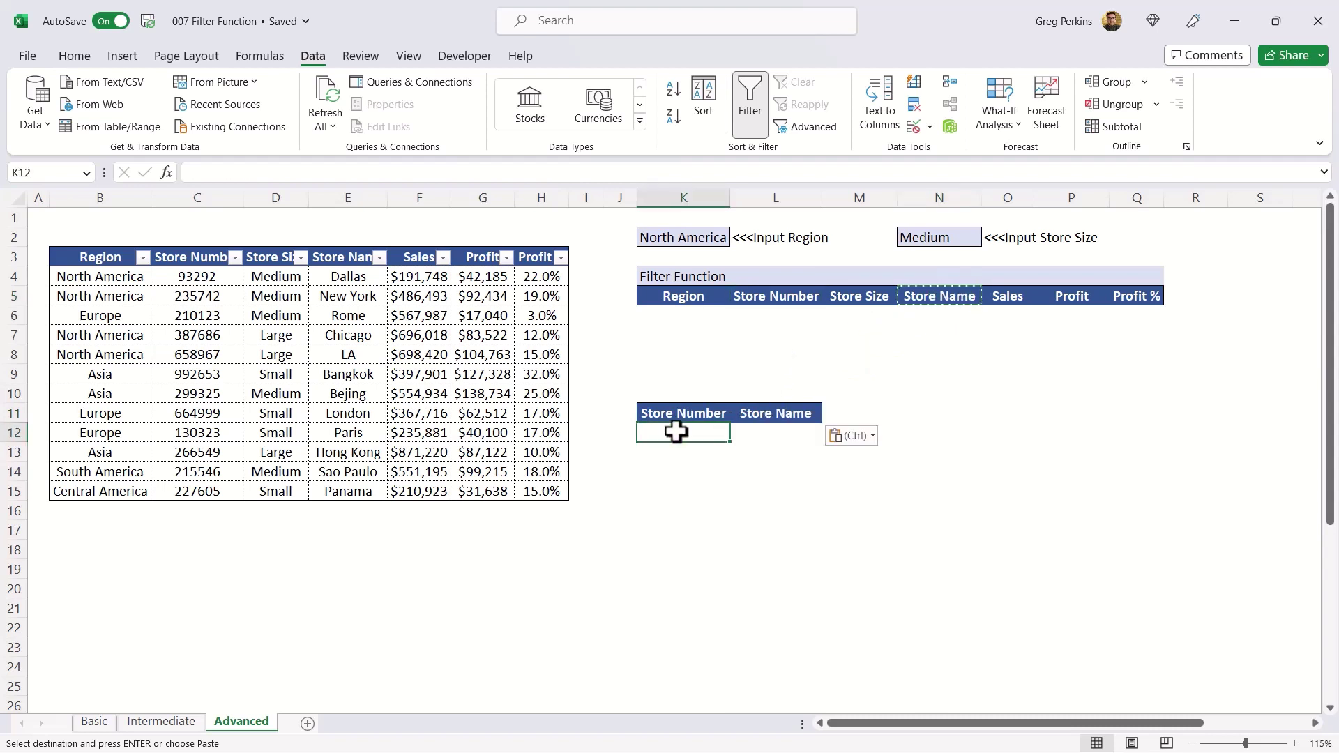
pyautogui.write('=F')
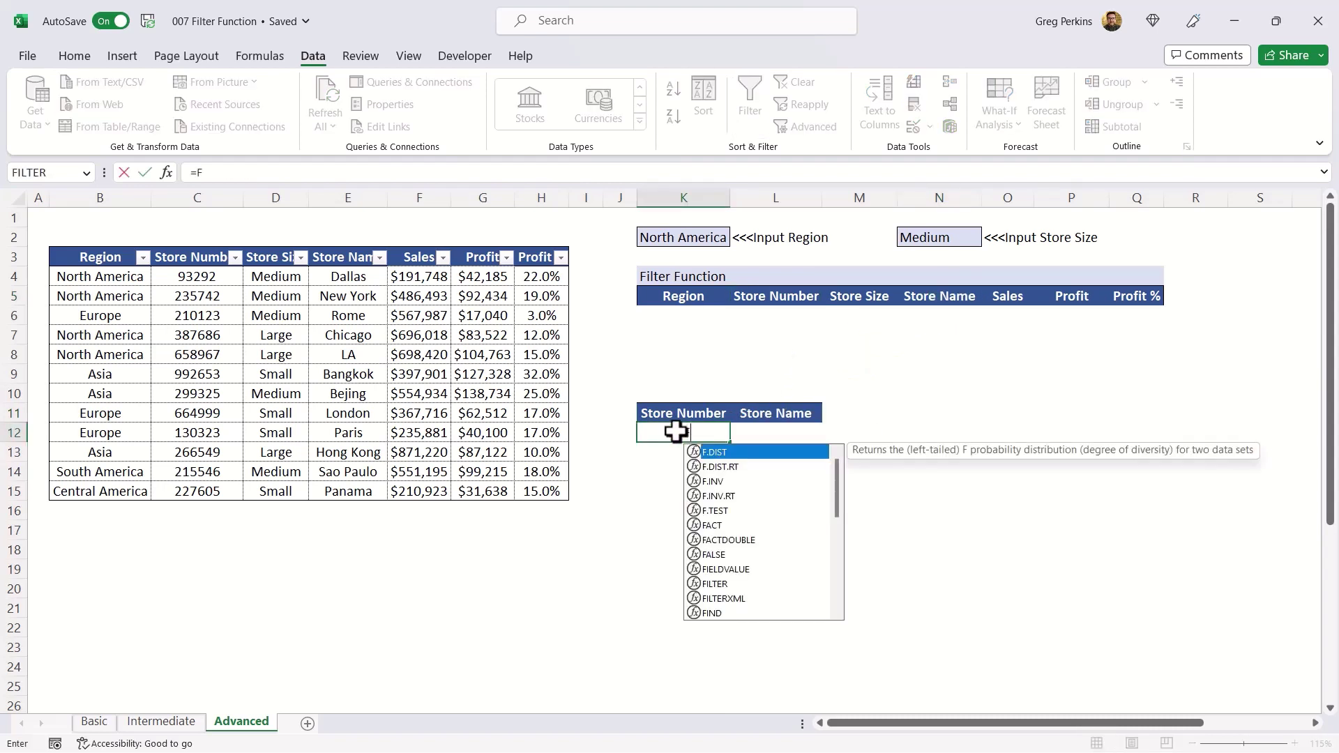
pyautogui.write('ILTER(')
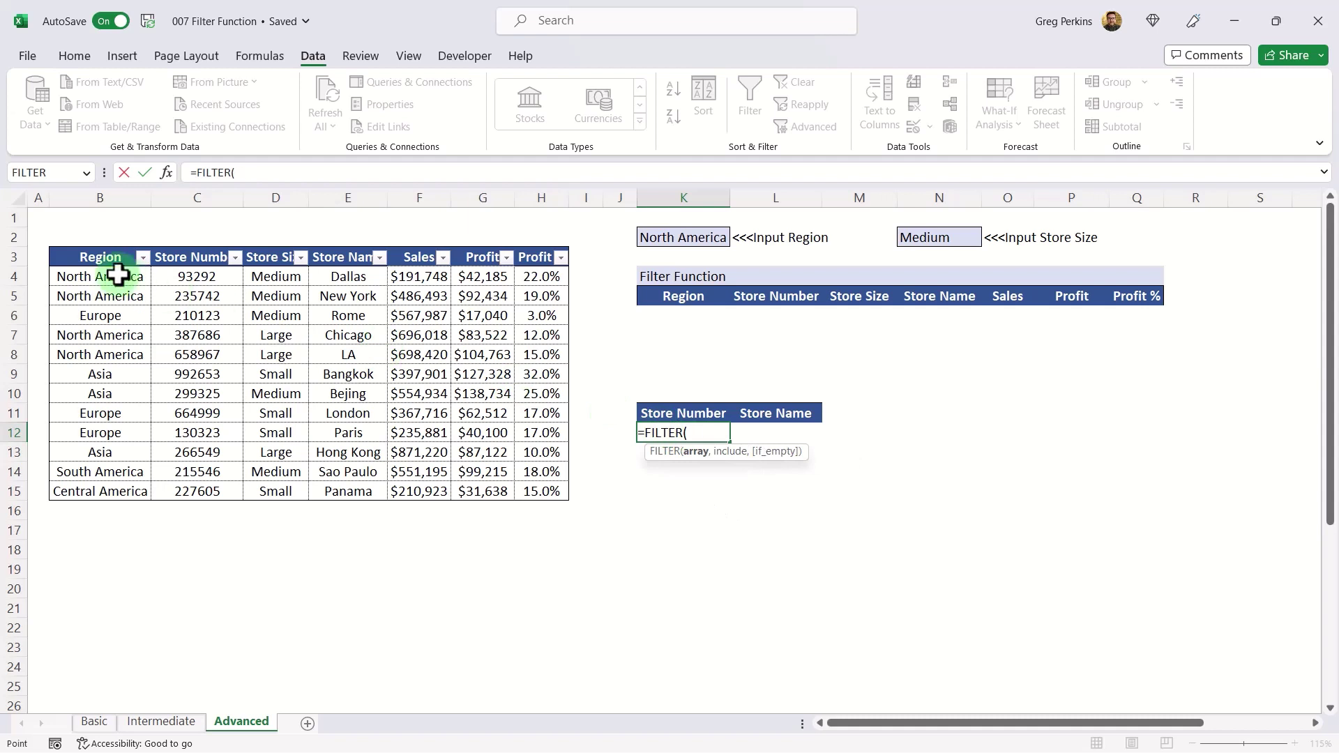
pyautogui.moveTo(105, 276); pyautogui.dragTo(541, 491)
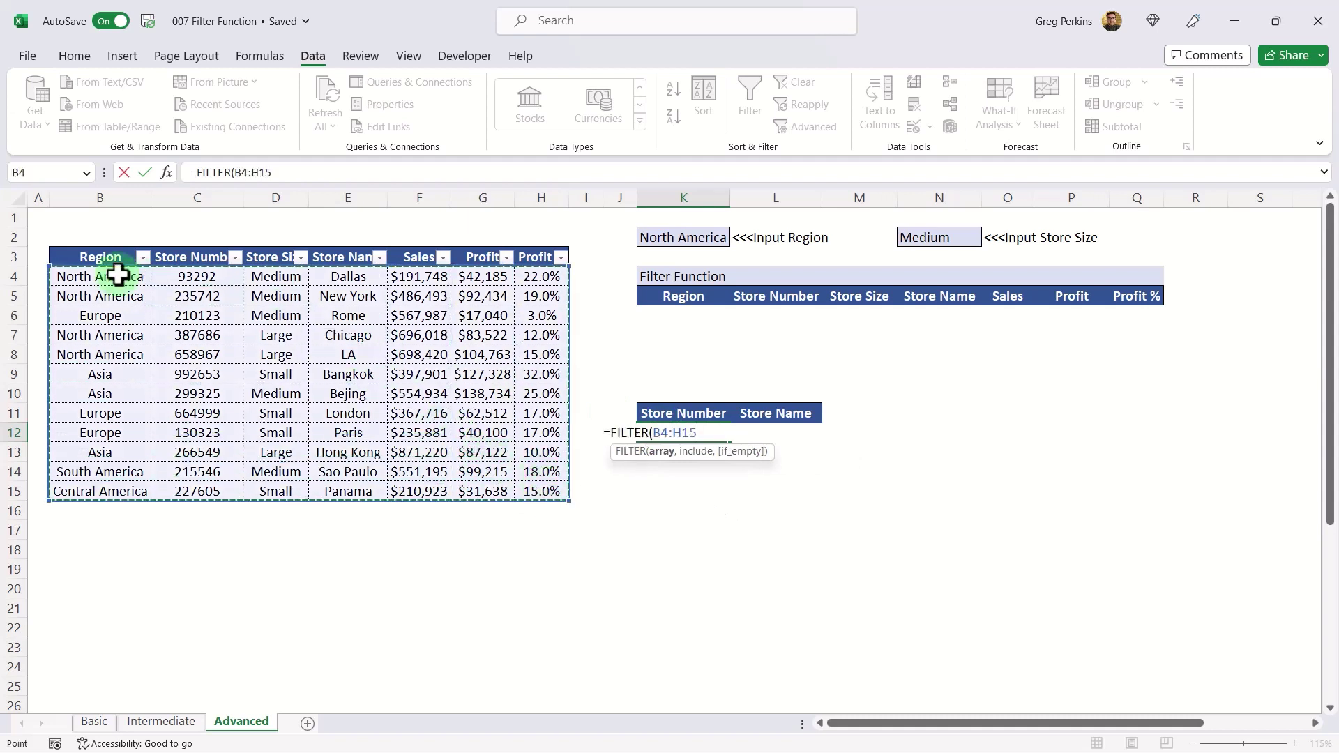
pyautogui.write(',')
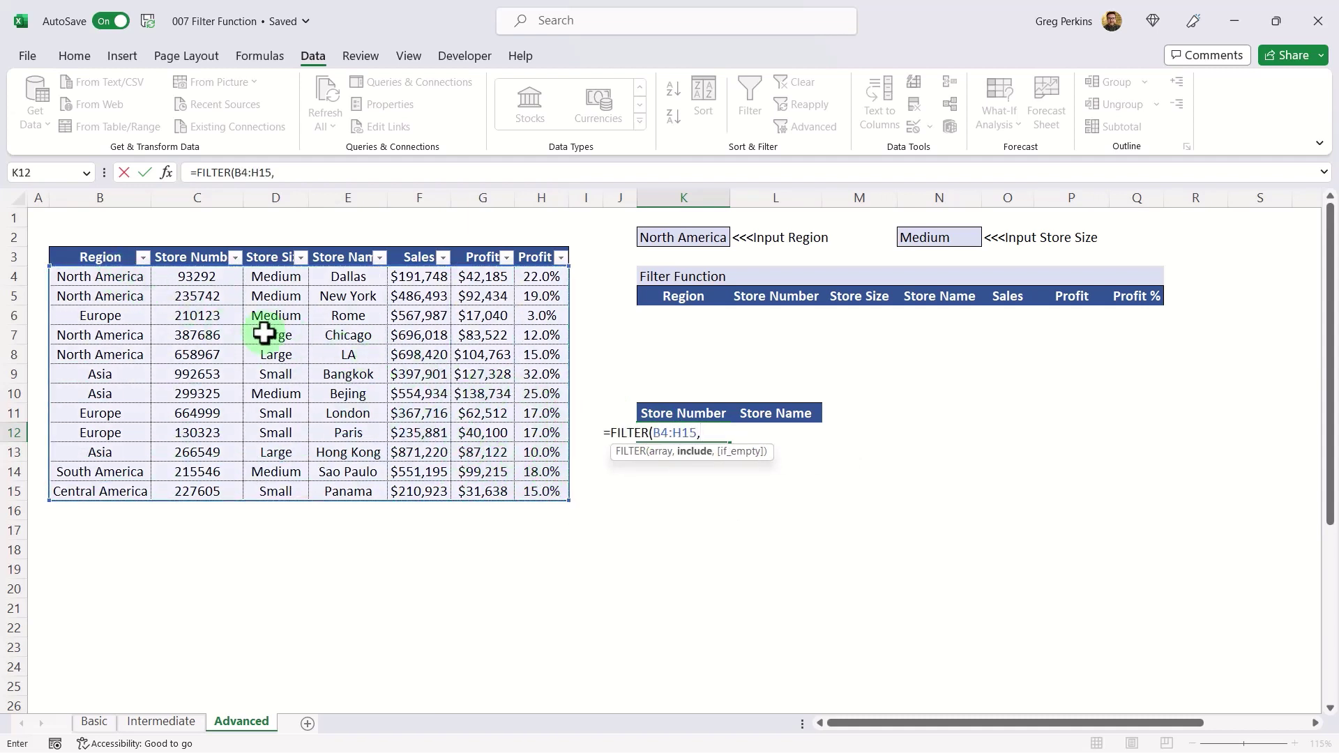
pyautogui.moveTo(104, 276); pyautogui.dragTo(124, 490)
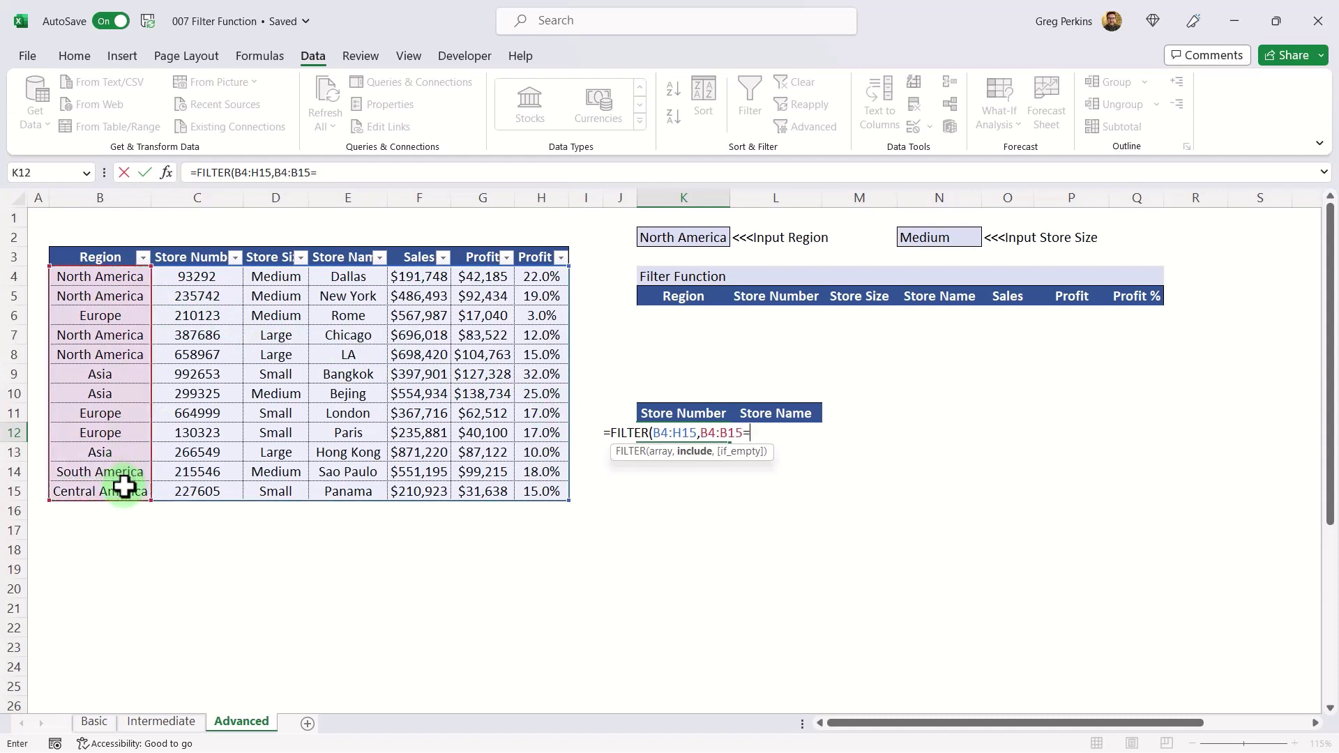
pyautogui.write('=')
pyautogui.click(677, 240)
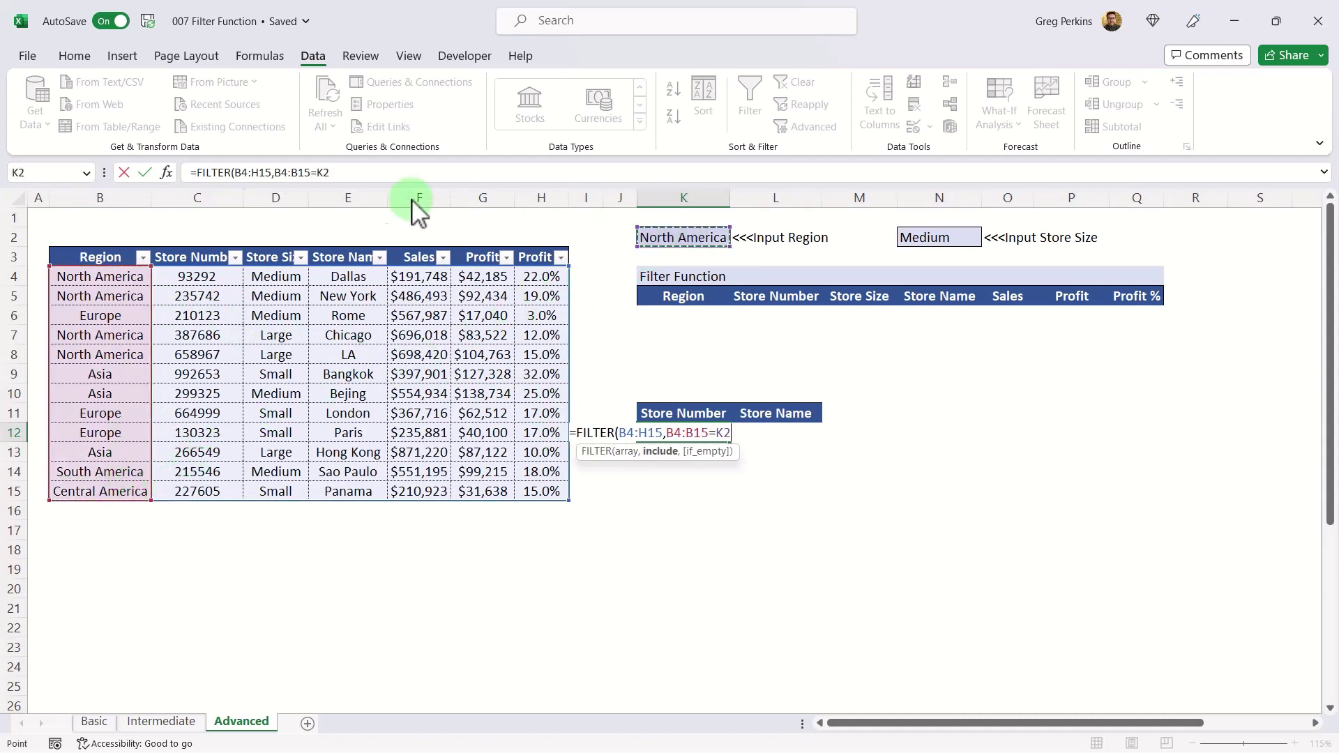
# Add an AND condition on store size to the K12 formula and enter it as =FILTER(B4:H15,(B4:B15=K2)*(D4:D15=N2)).
pyautogui.click(275, 172)
pyautogui.write('(')
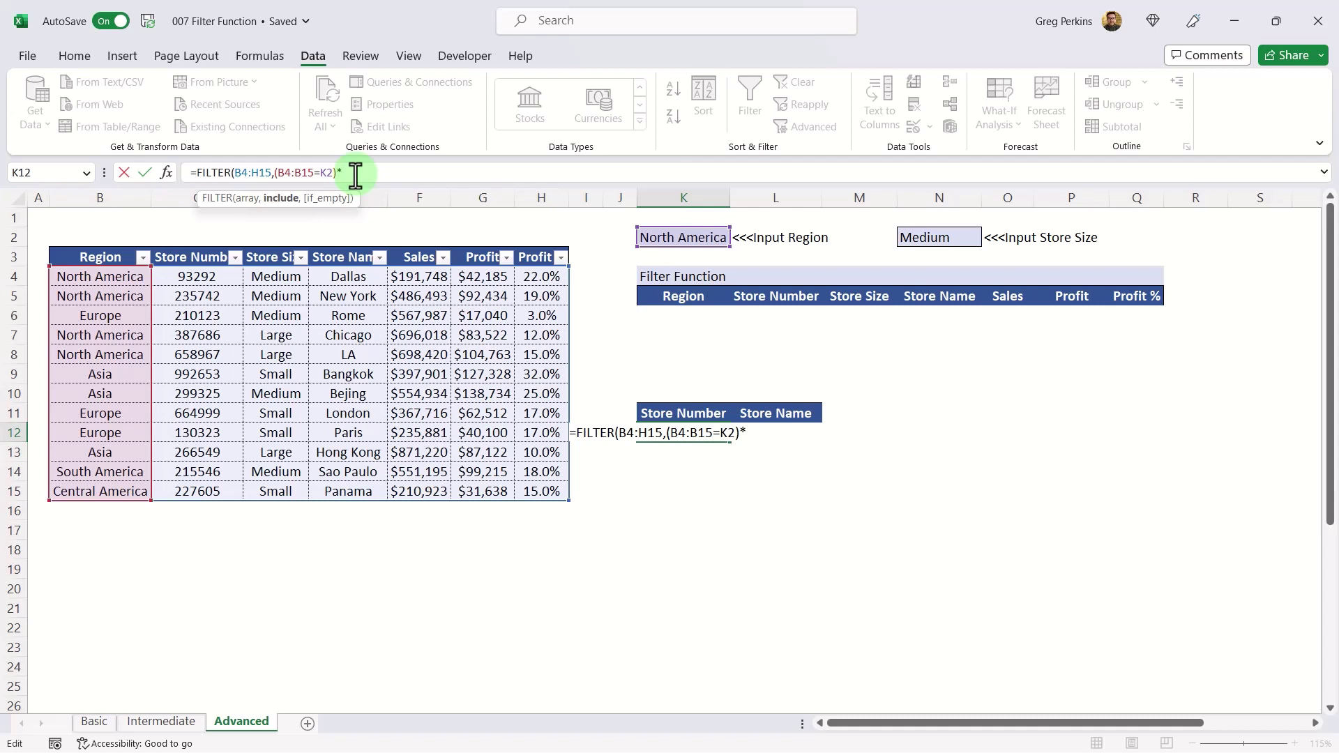
pyautogui.moveTo(278, 277); pyautogui.dragTo(298, 479)
pyautogui.write('=')
pyautogui.click(927, 237)
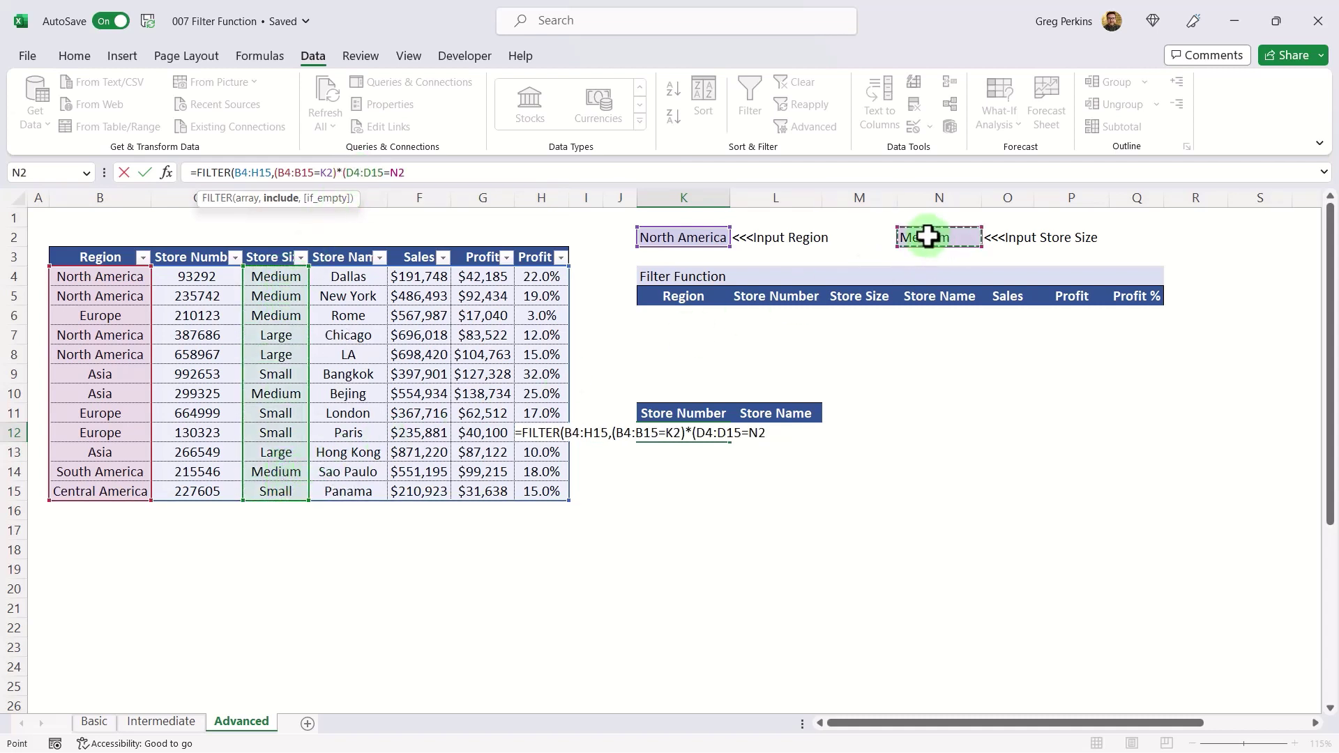
pyautogui.write('))')
pyautogui.press('Return')
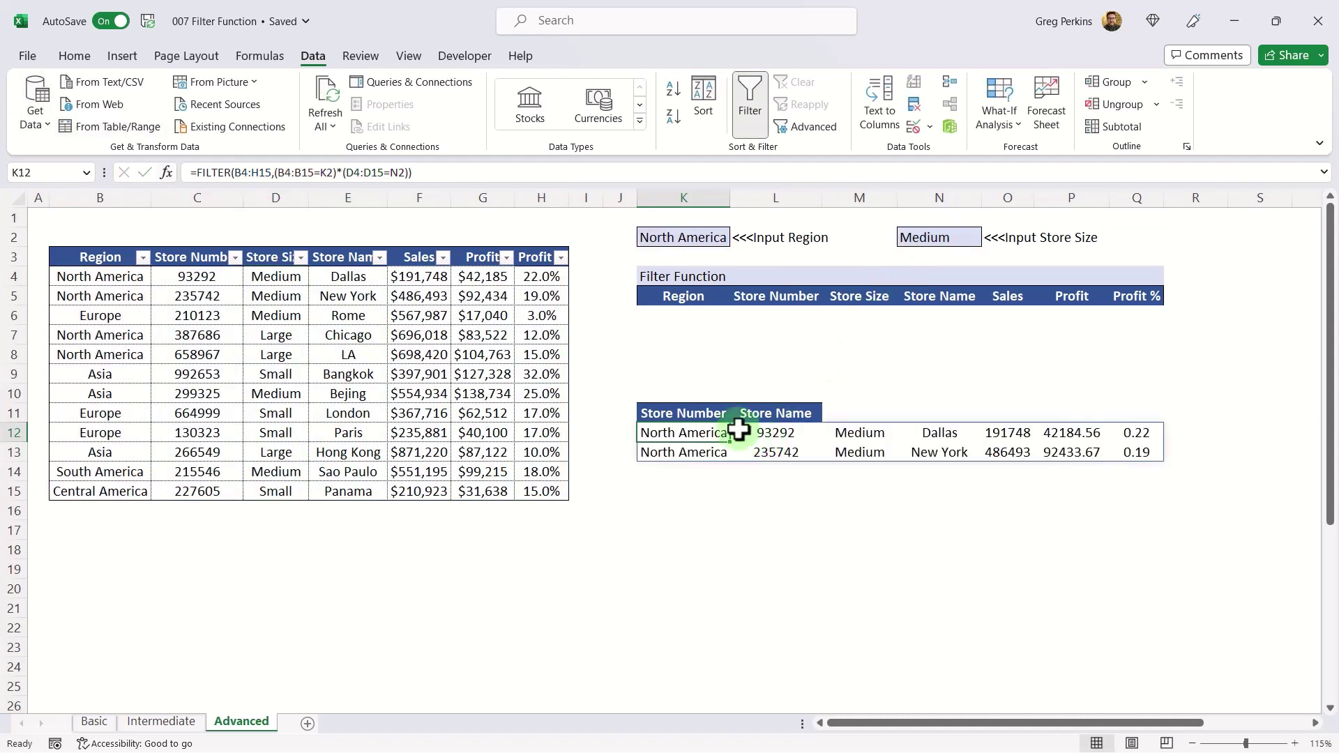
# Wrap the K12 formula in an outer FILTER function so the existing FILTER becomes its array argument, followed by a comma.
pyautogui.click(196, 172)
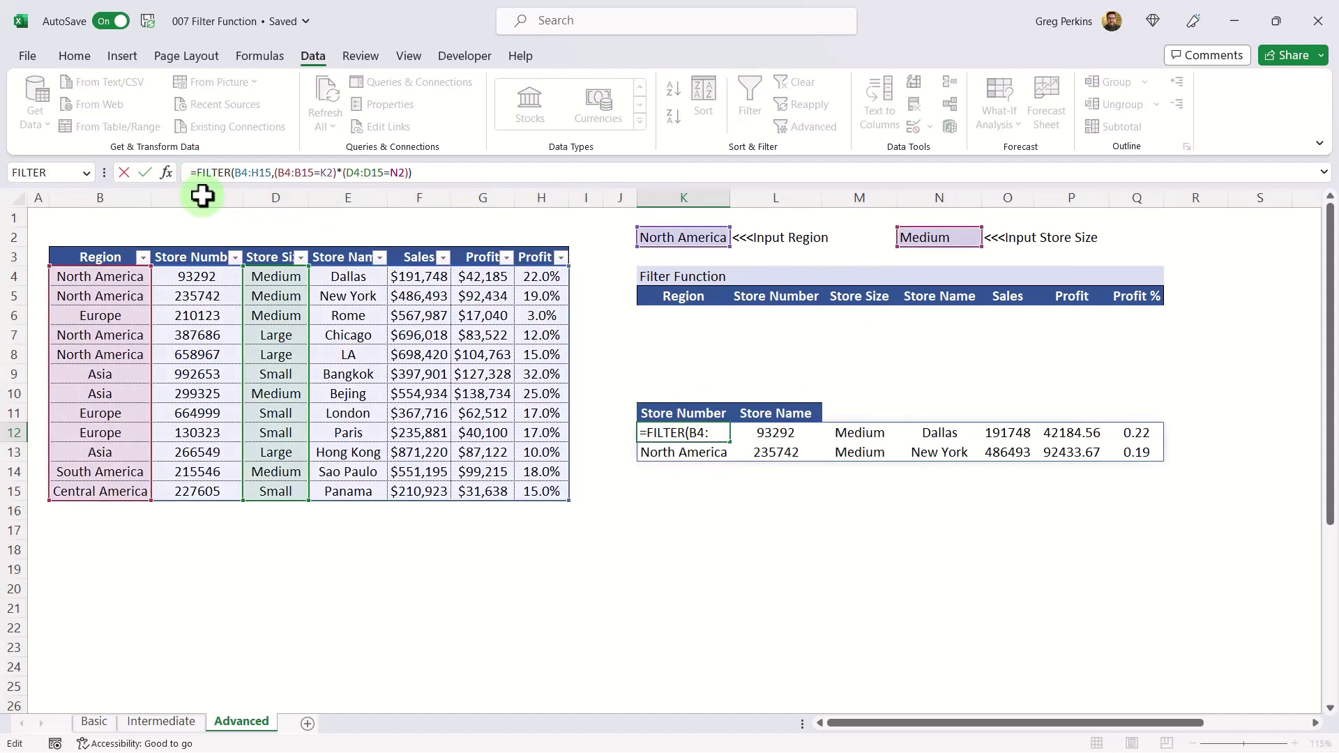
pyautogui.write('FILTER')
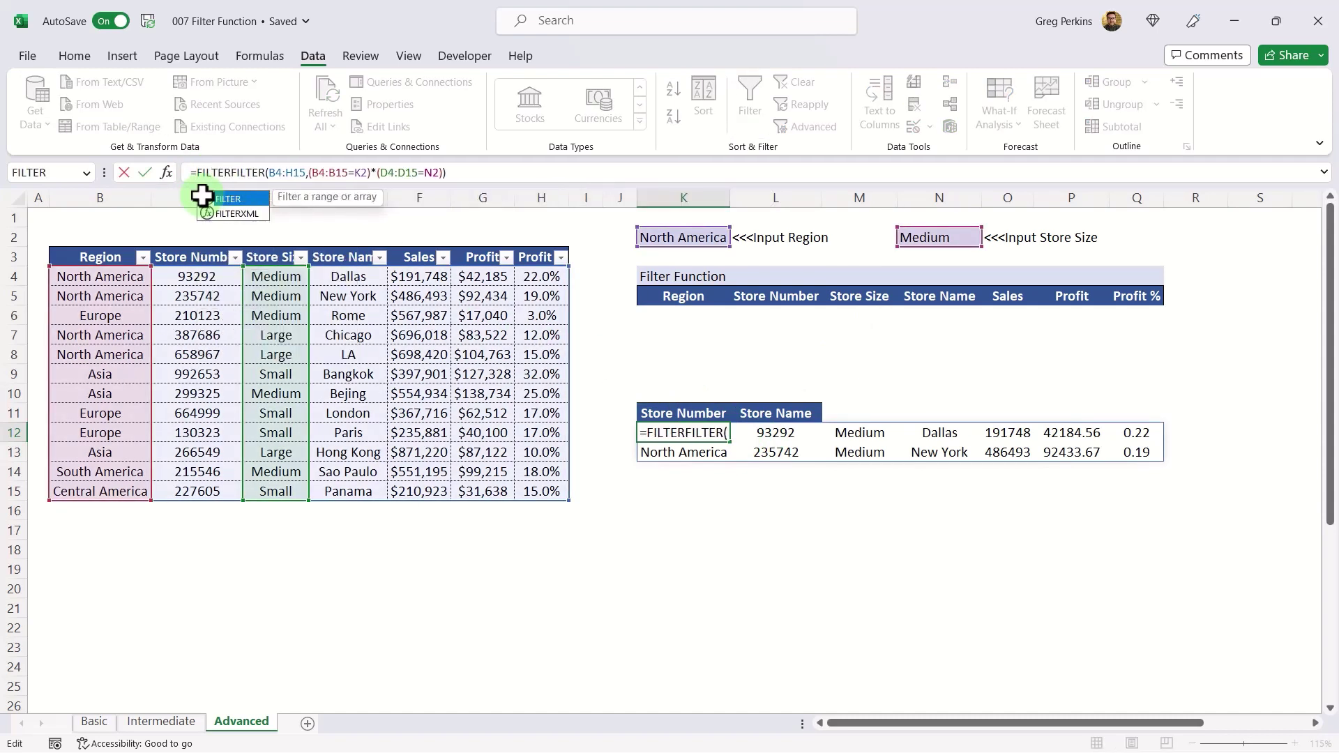
pyautogui.write('(')
pyautogui.click(454, 173)
pyautogui.write(',')
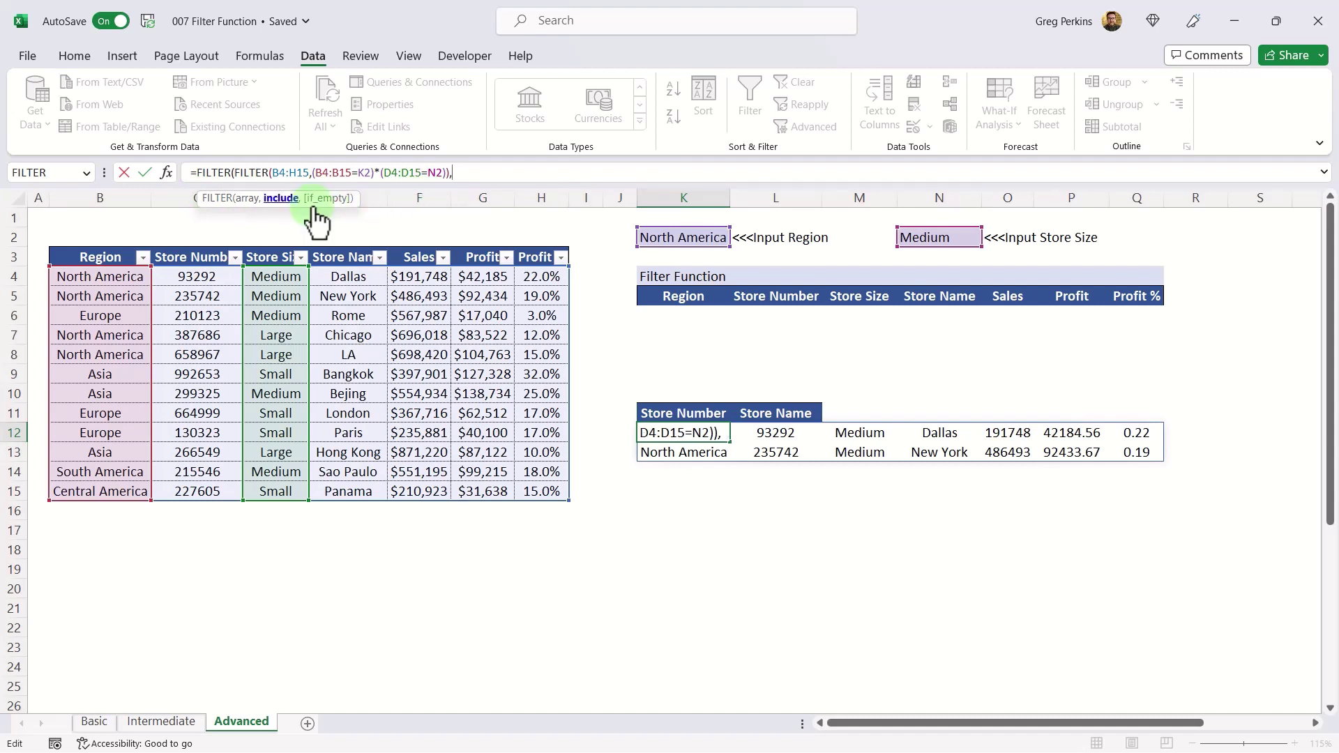
# Complete the outer FILTER in K12 with the column-selection array {0,1,0,1,0,0,0} as its include argument and enter the formula.
pyautogui.write('{')
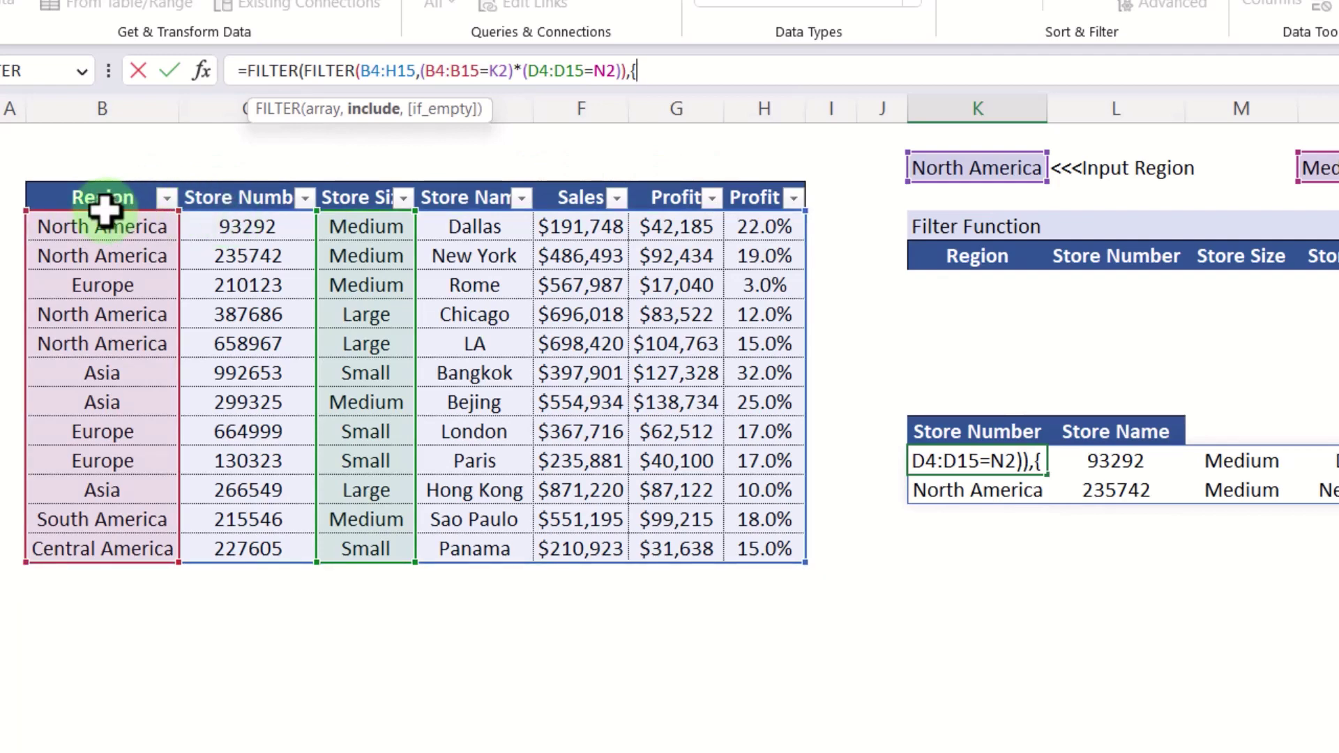
pyautogui.write('0')
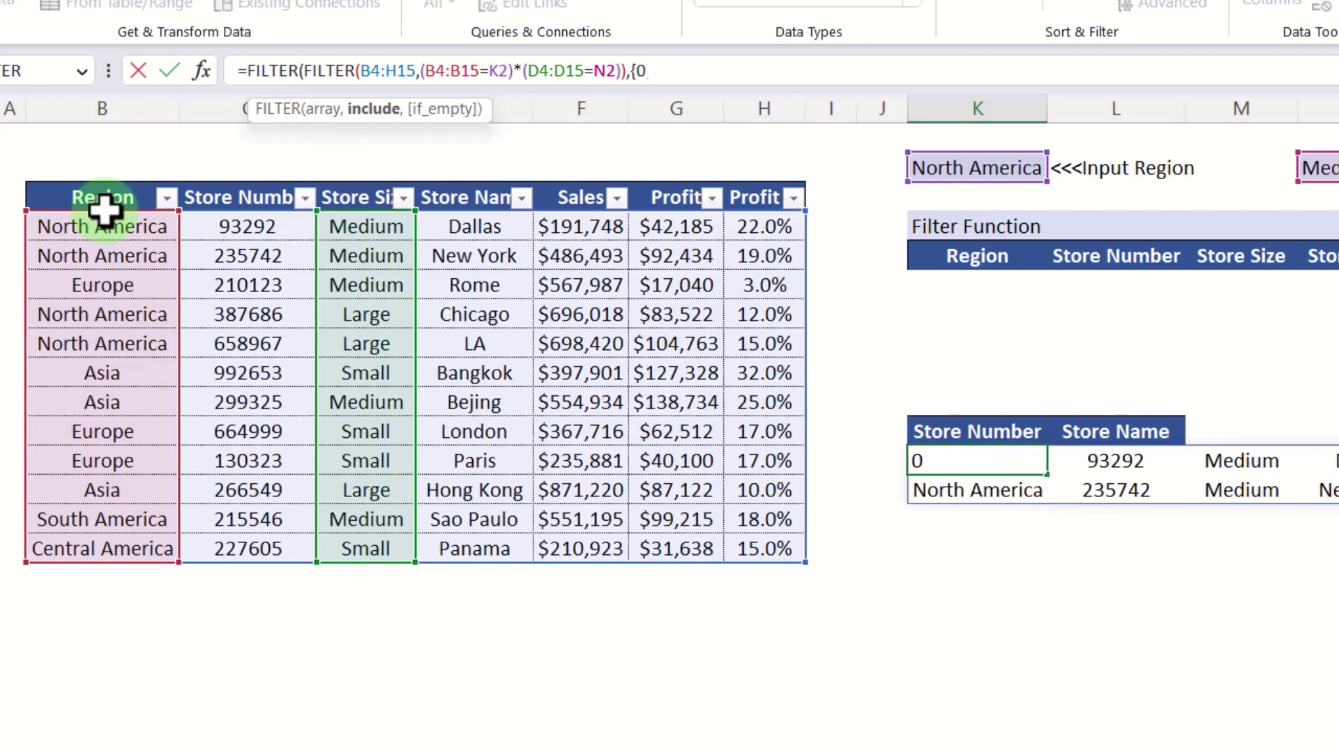
pyautogui.write(',1,')
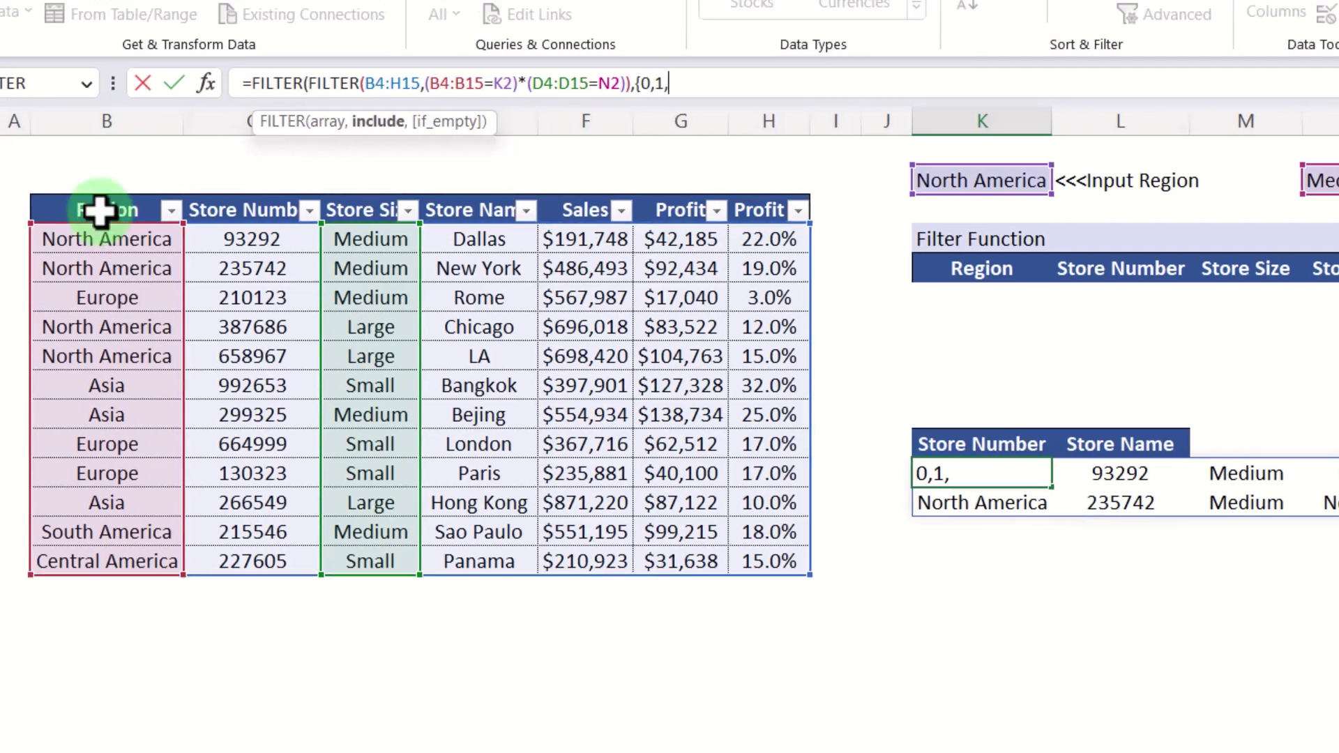
pyautogui.write('0,1,0,1,0')
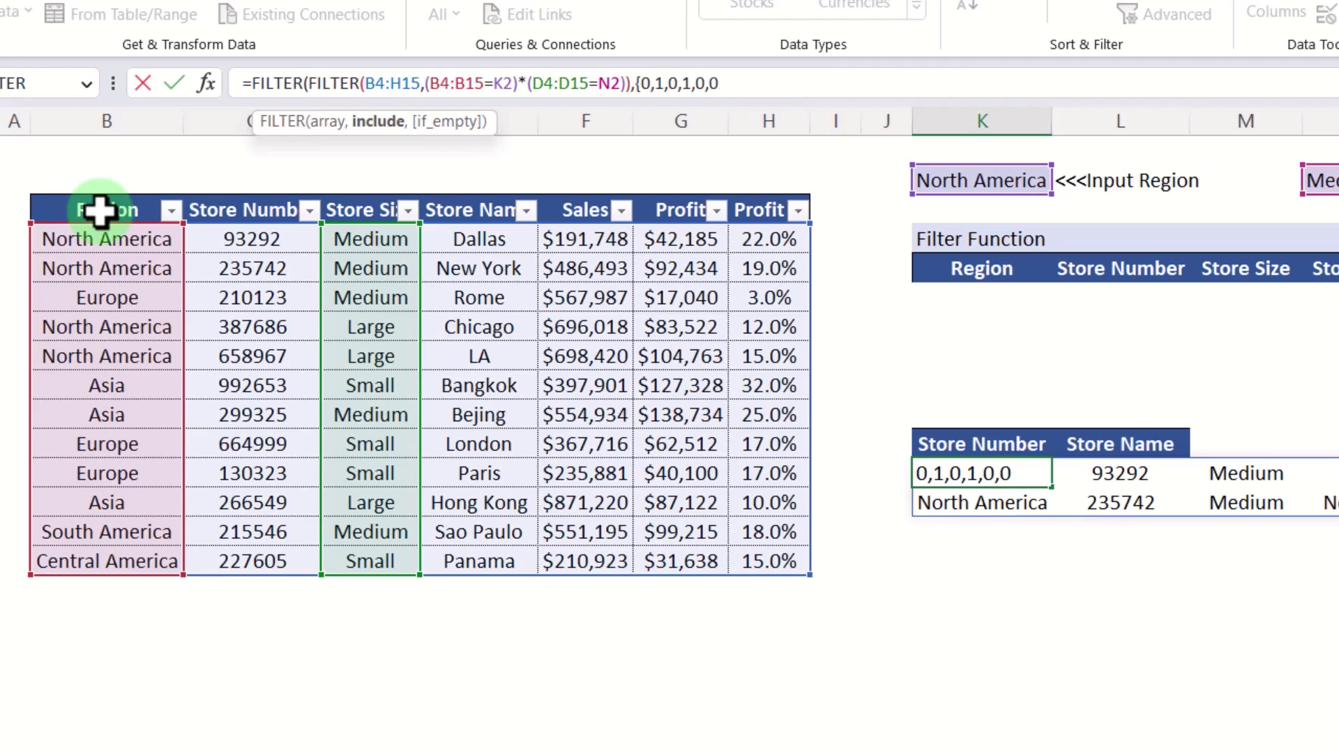
pyautogui.write(',0})')
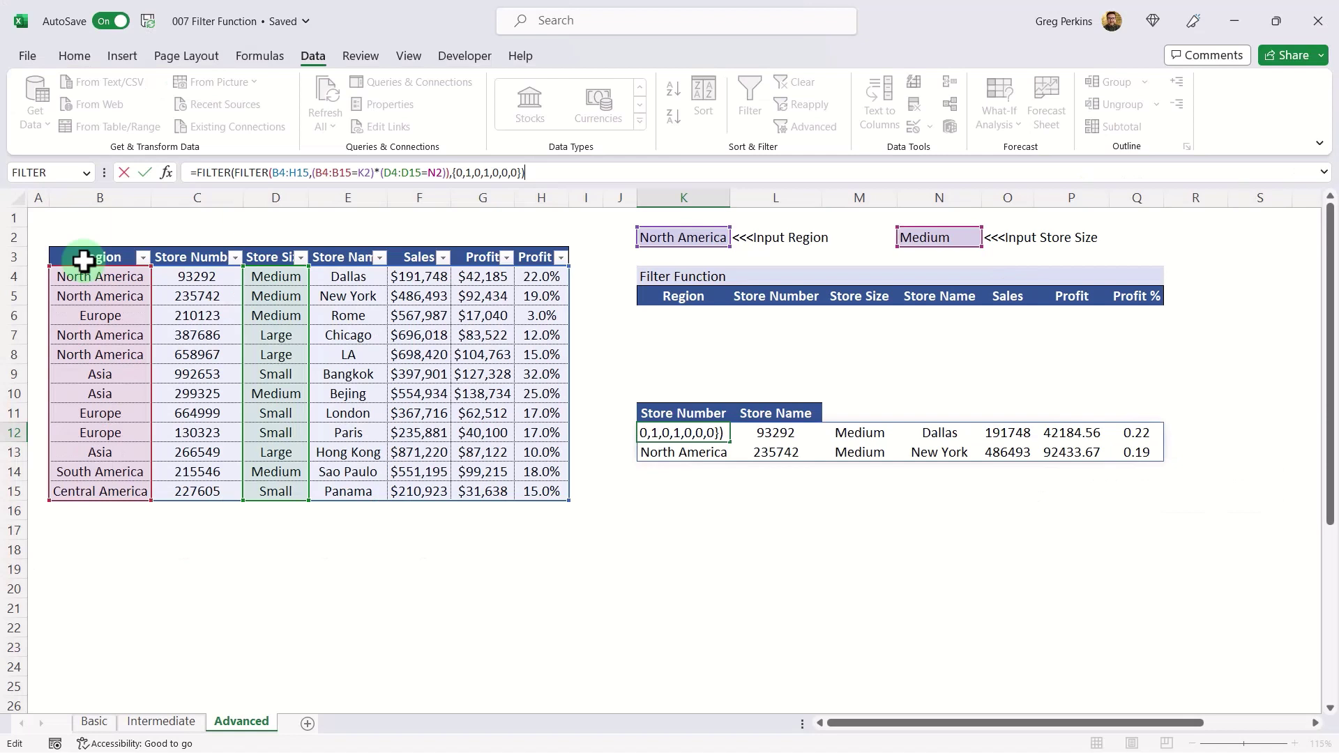
pyautogui.press('Return')
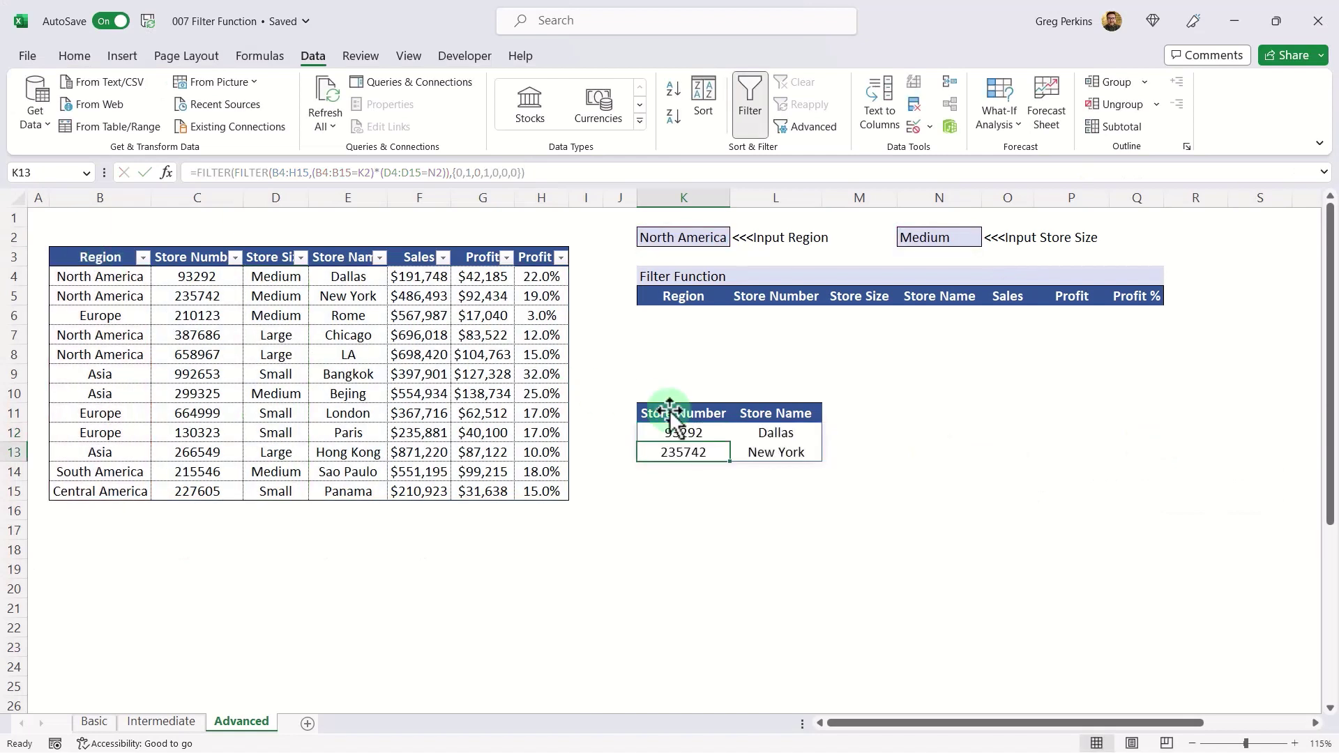